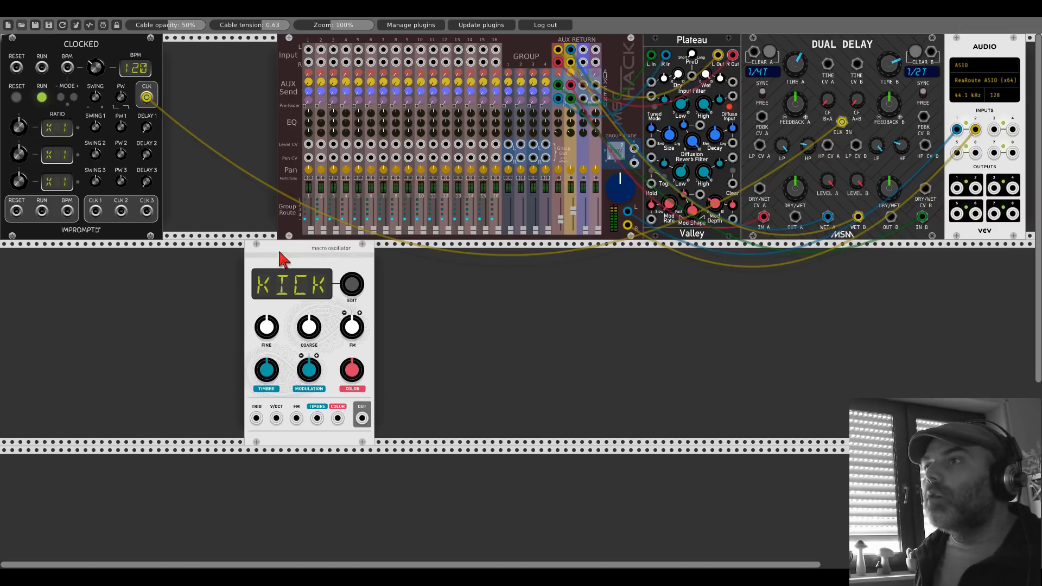
Step: Set the Clocked tempo to 123 BPM and add an SNS euclidean sequencer below it, before the macro oscillator
left_click_drag(103, 65, 103, 60)
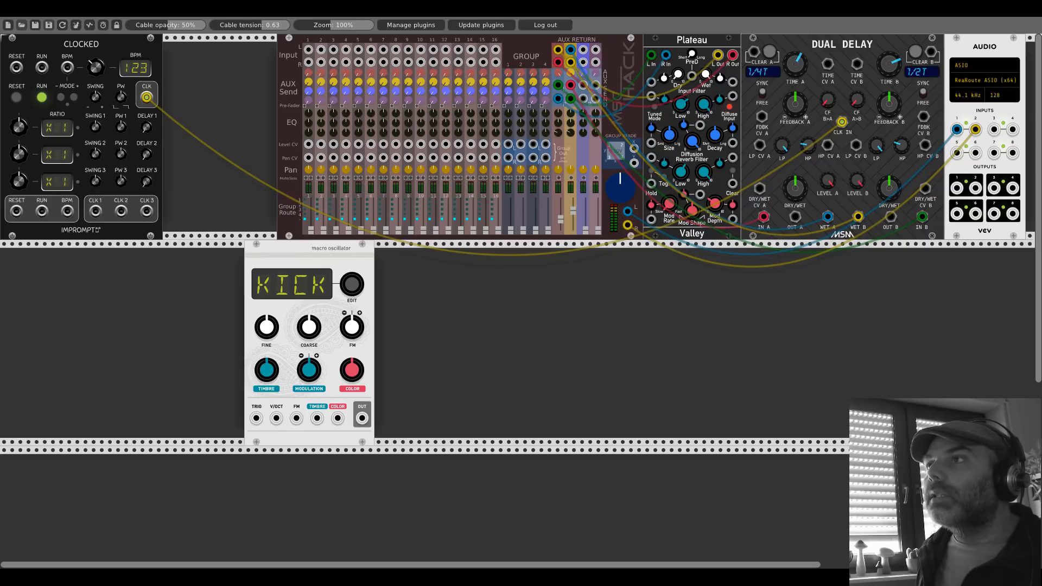
right_click(132, 289)
type("sns")
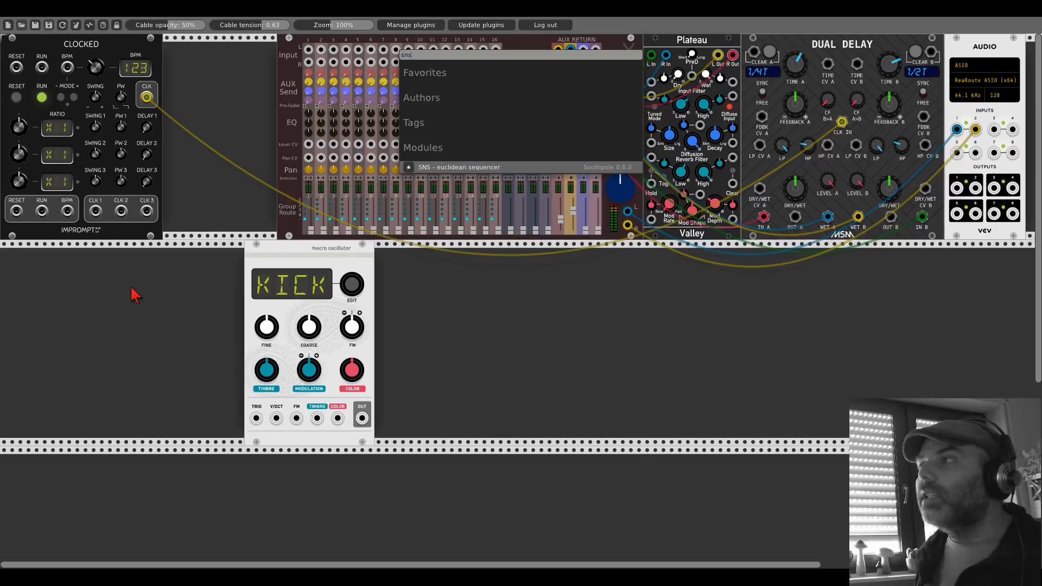
left_click(499, 168)
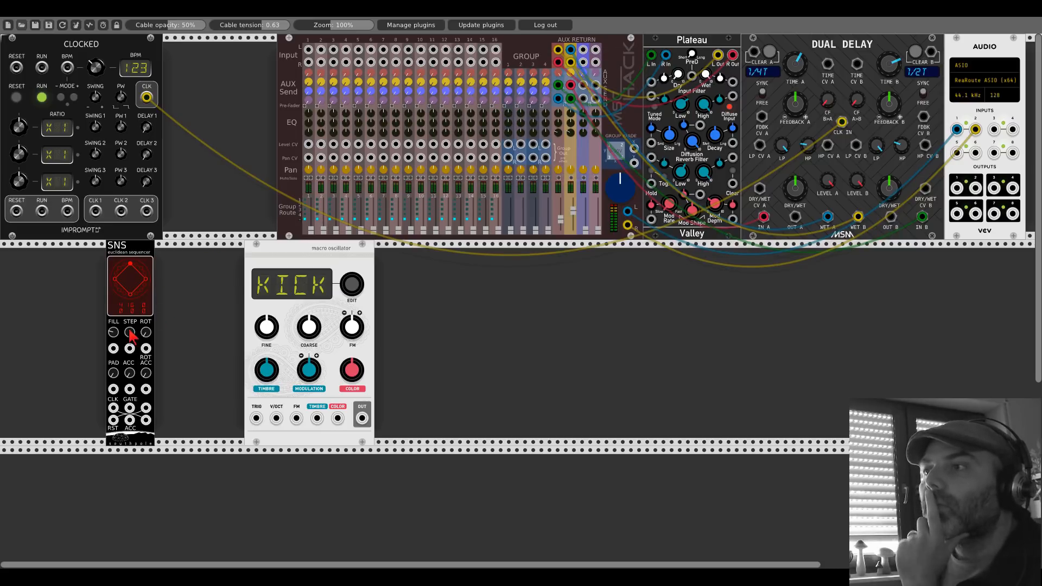
Step: Give the SNS a five-pulse pattern and drive it from Clocked's CLK 1 at ratio x4 and Clocked's reset output
mouse_move(131, 336)
left_mouse_down()
mouse_move(115, 330)
mouse_move(129, 335)
mouse_move(129, 356)
mouse_move(117, 323)
left_mouse_up()
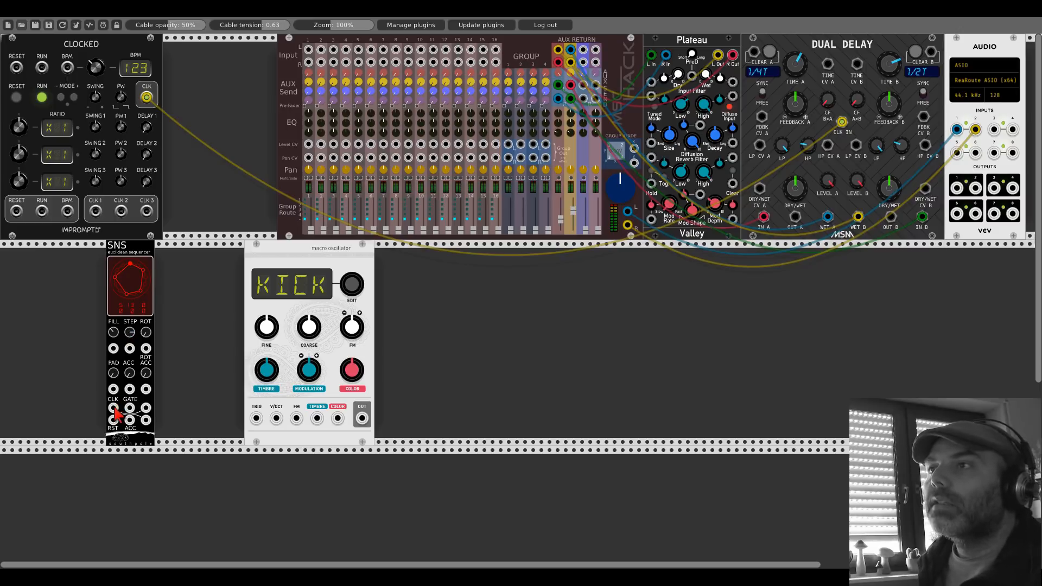
left_click_drag(114, 407, 95, 211)
left_click_drag(22, 134, 21, 126)
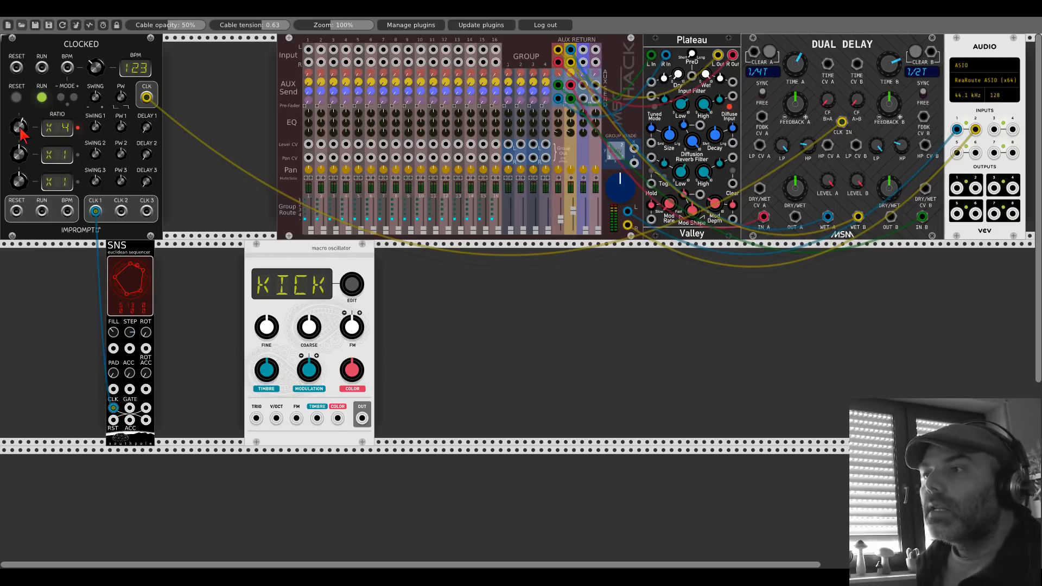
left_click_drag(113, 420, 16, 211)
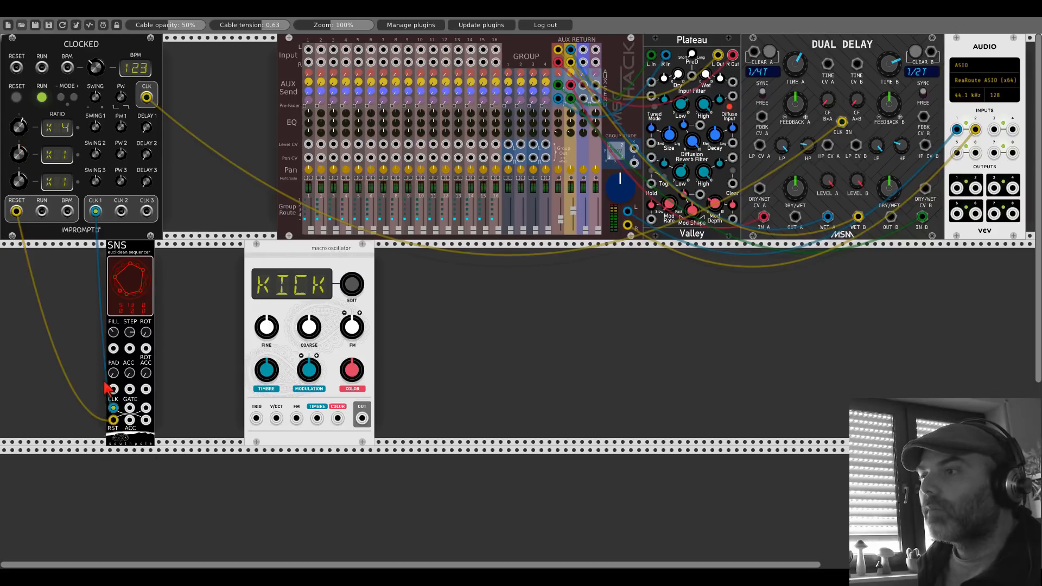
Step: Patch the SNS gate to the KICK oscillator's trigger and send its output to mixer channel 1 with the fader raised
left_click_drag(130, 408, 256, 417)
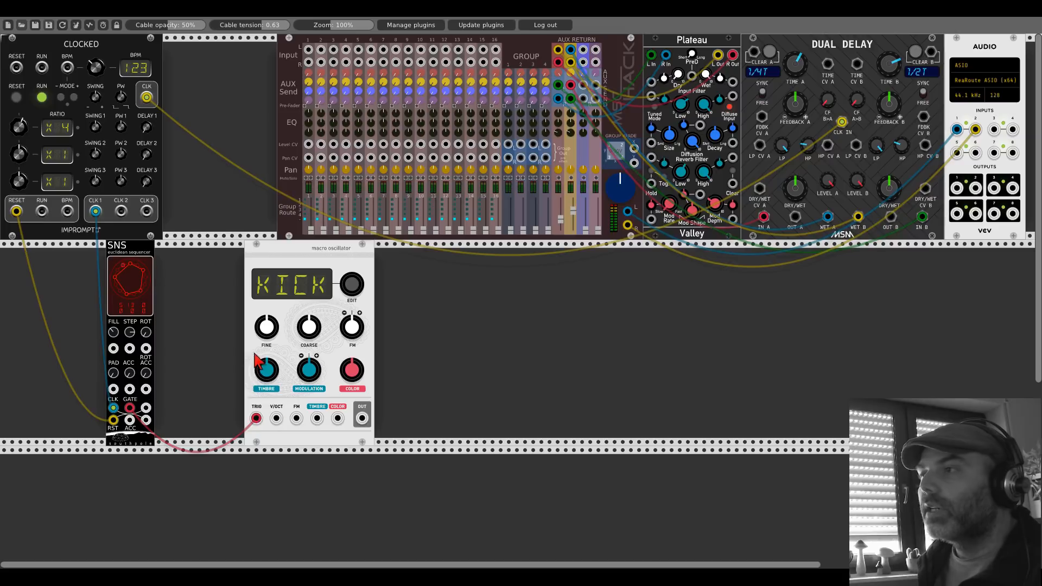
left_click_drag(362, 418, 309, 50)
left_click_drag(314, 235, 312, 213)
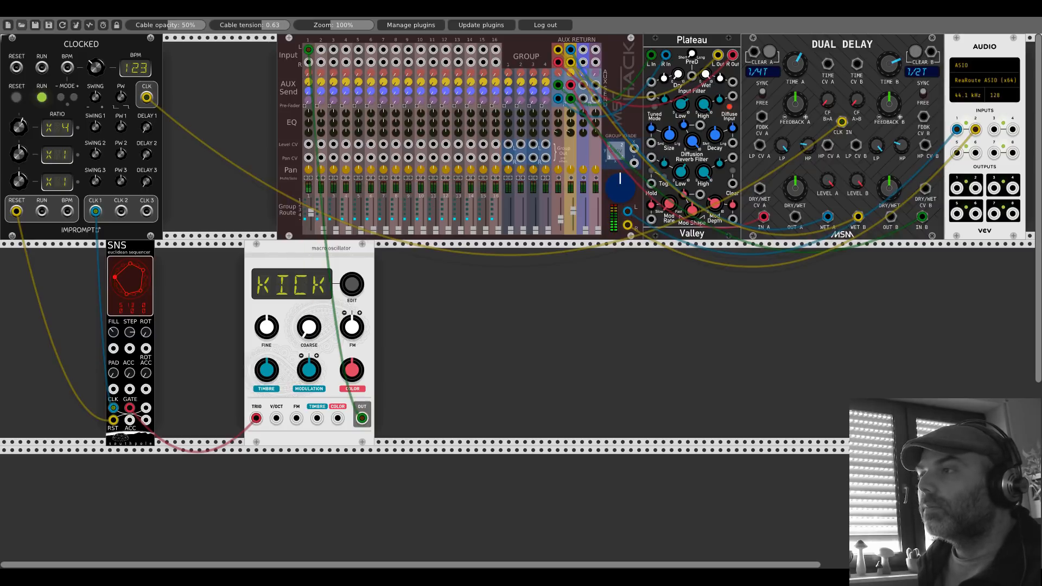
Step: Shape the KICK oscillator's sound by adjusting its Timbre and Color
left_click_drag(267, 386, 267, 367)
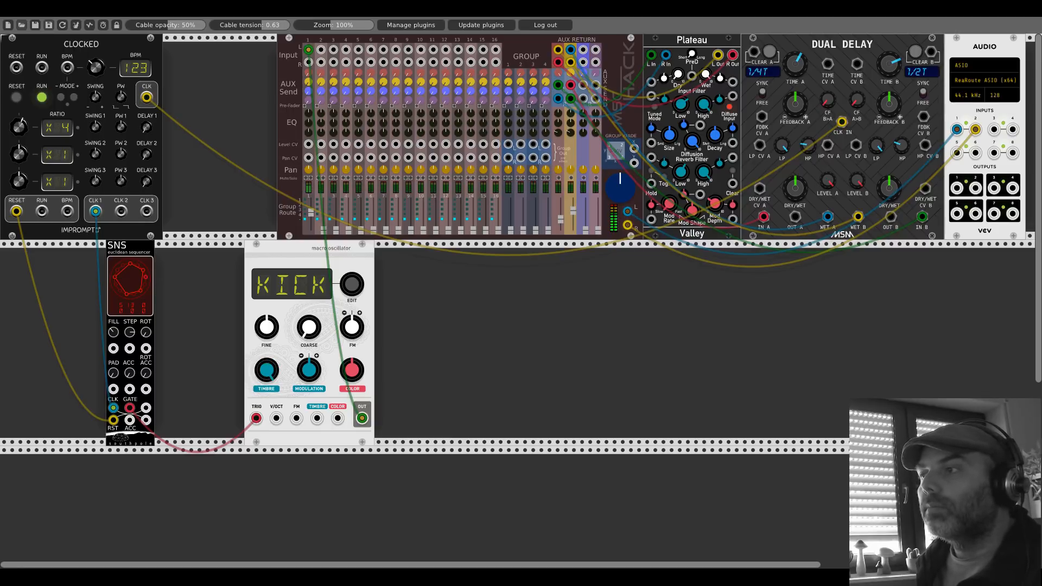
mouse_move(356, 365)
left_mouse_down()
mouse_move(356, 331)
mouse_move(356, 380)
mouse_move(354, 368)
left_mouse_up()
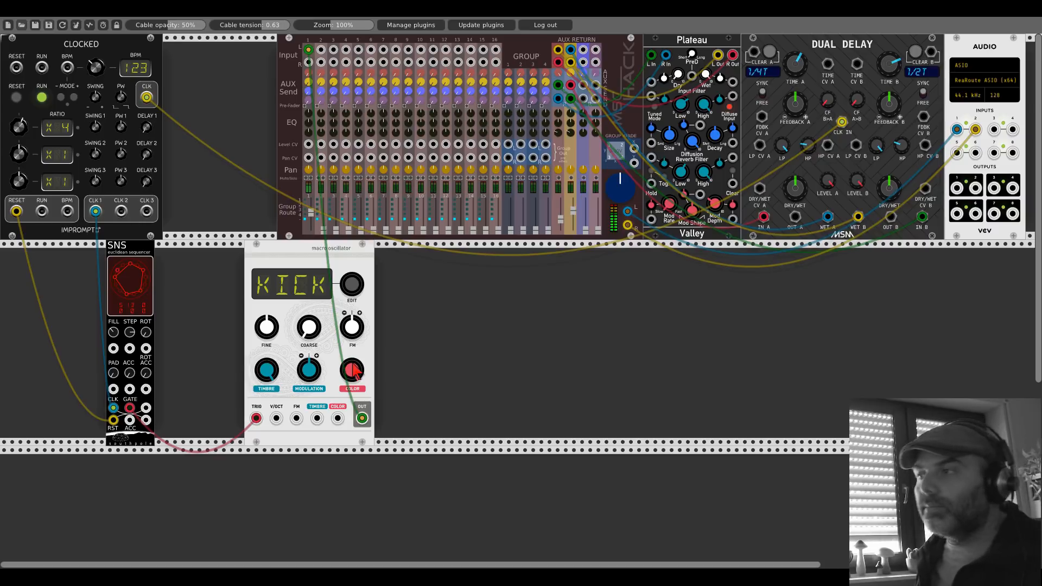
mouse_move(347, 365)
left_mouse_down()
mouse_move(348, 331)
mouse_move(347, 353)
left_mouse_up()
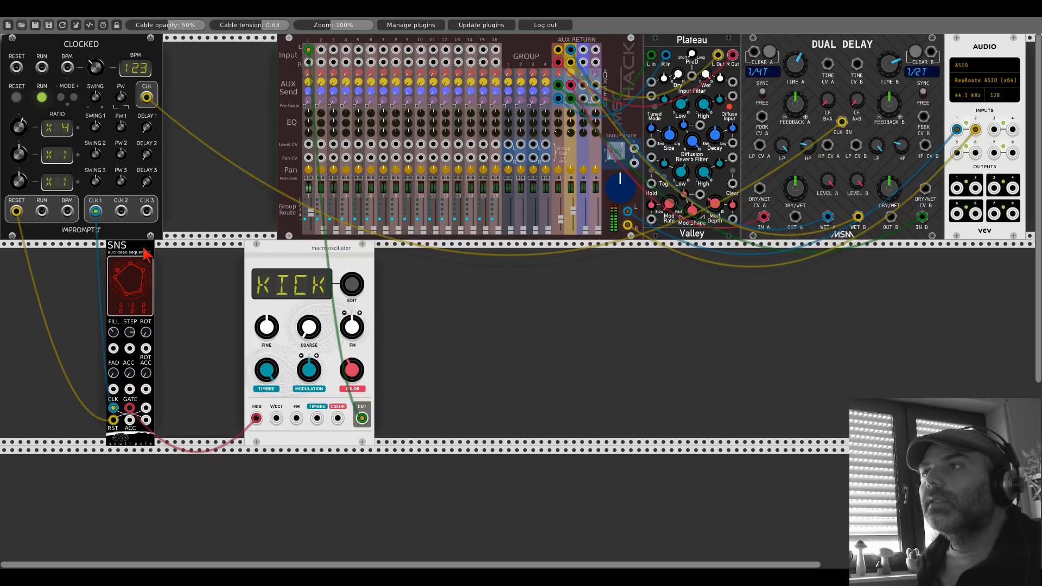
Step: Move the SNS and KICK oscillator to the start of their row and duplicate the oscillator, leaving a gap before the copy
left_click_drag(144, 251, 38, 252)
left_click_drag(267, 254, 71, 254)
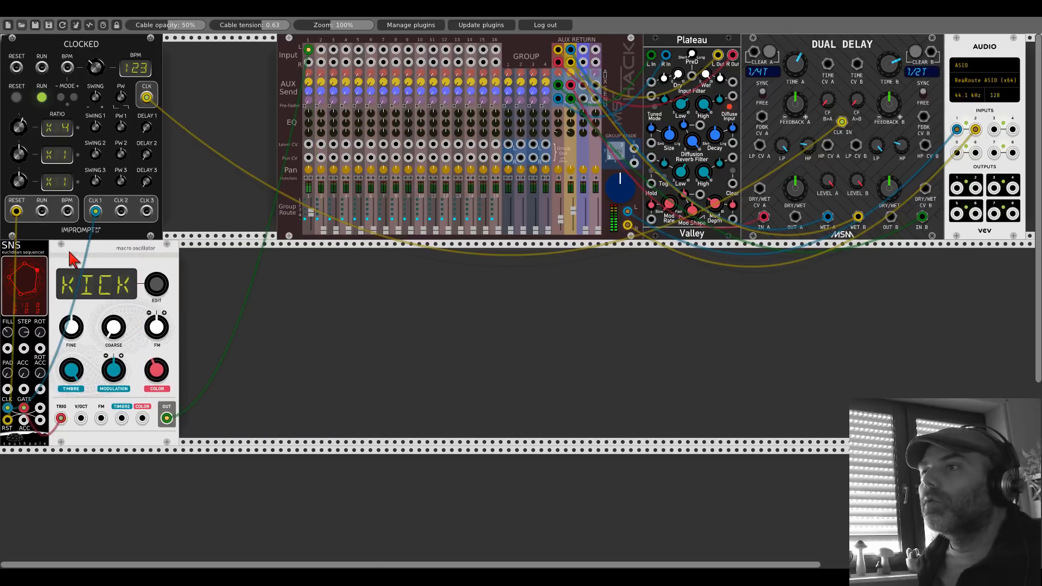
key("ctrl+d")
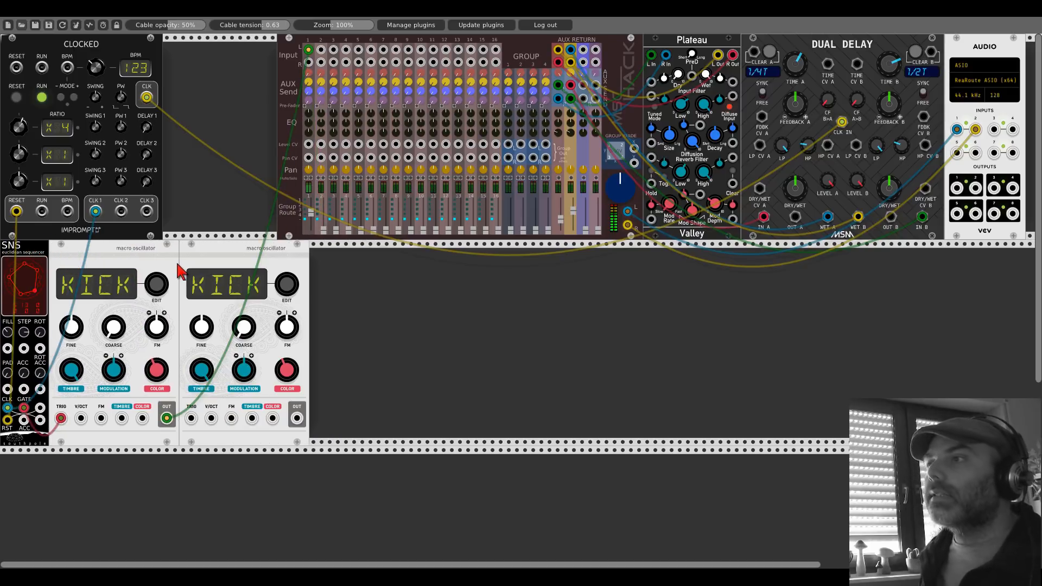
left_click_drag(206, 262, 287, 266)
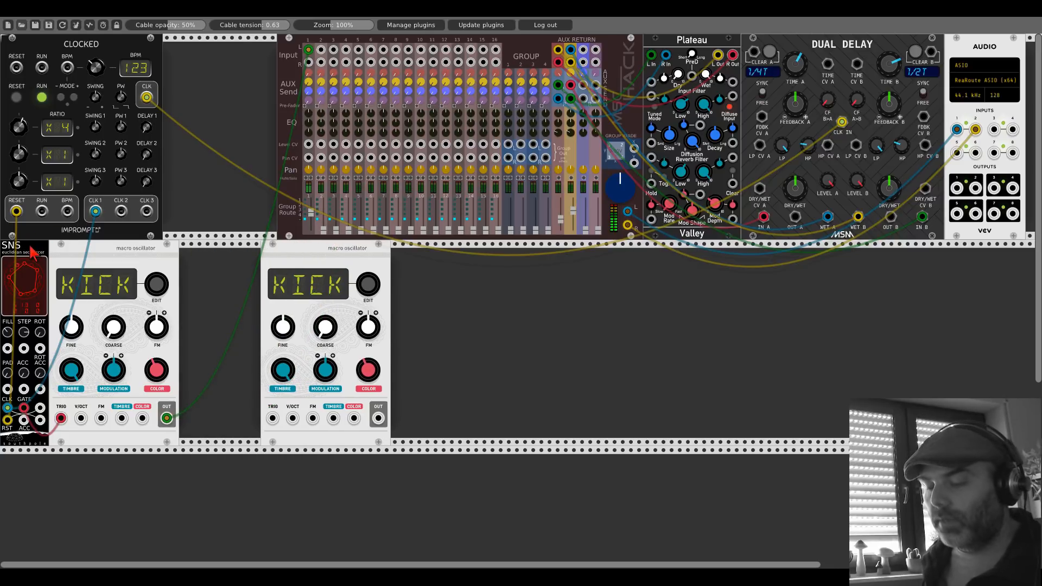
Step: Duplicate the SNS into the gap, chain its clock and reset from the first SNS, and change its step length
key("ctrl+d")
left_click_drag(41, 407, 186, 407)
left_click_drag(40, 420, 187, 421)
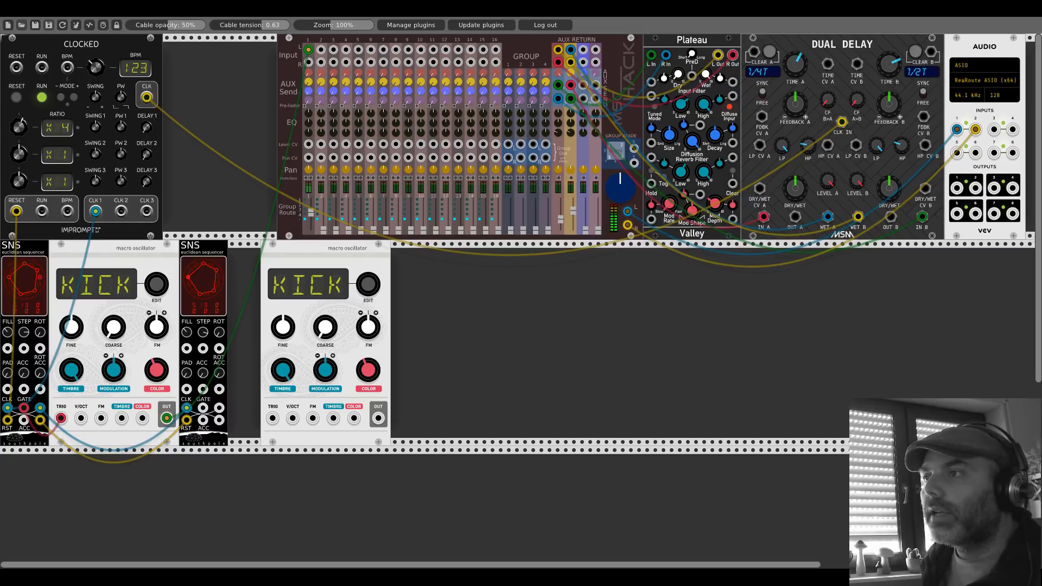
mouse_move(202, 332)
left_mouse_down()
mouse_move(202, 320)
mouse_move(189, 333)
left_mouse_up()
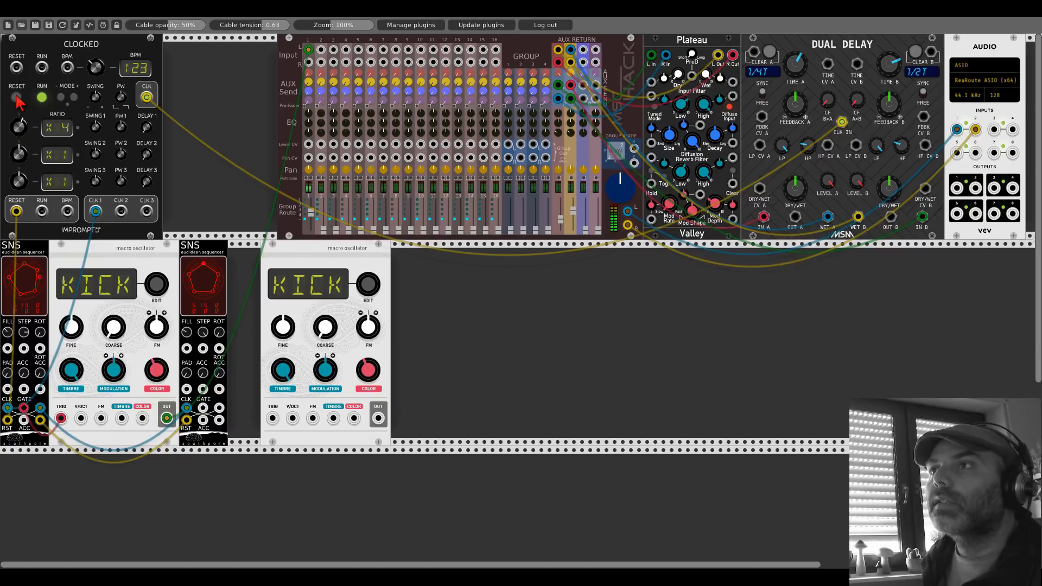
Step: Trigger the second oscillator from the second SNS gate and route its output to mixer channel 2 with the fader raised
left_click_drag(203, 408, 272, 418)
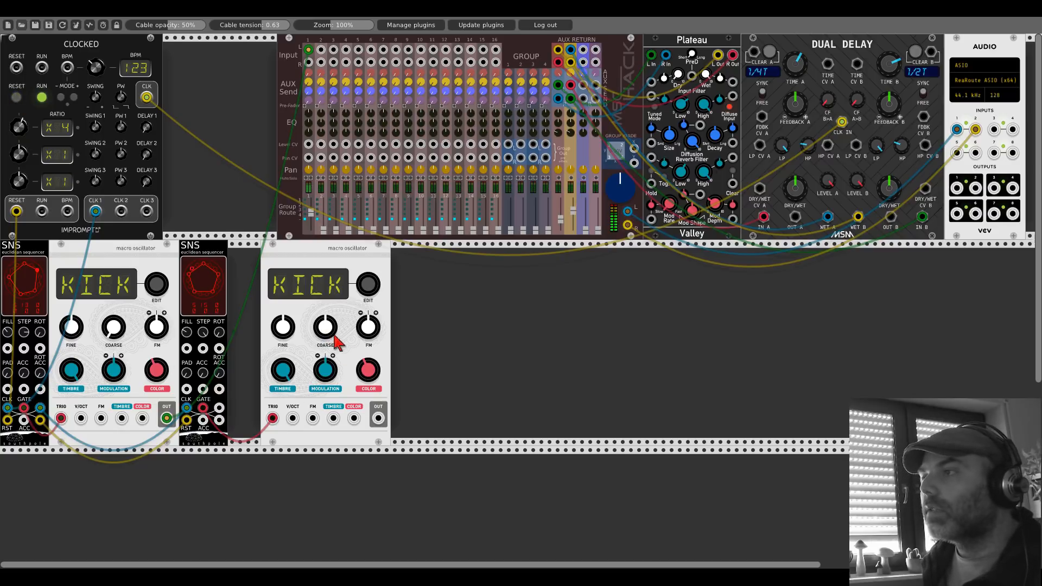
left_click_drag(378, 420, 320, 49)
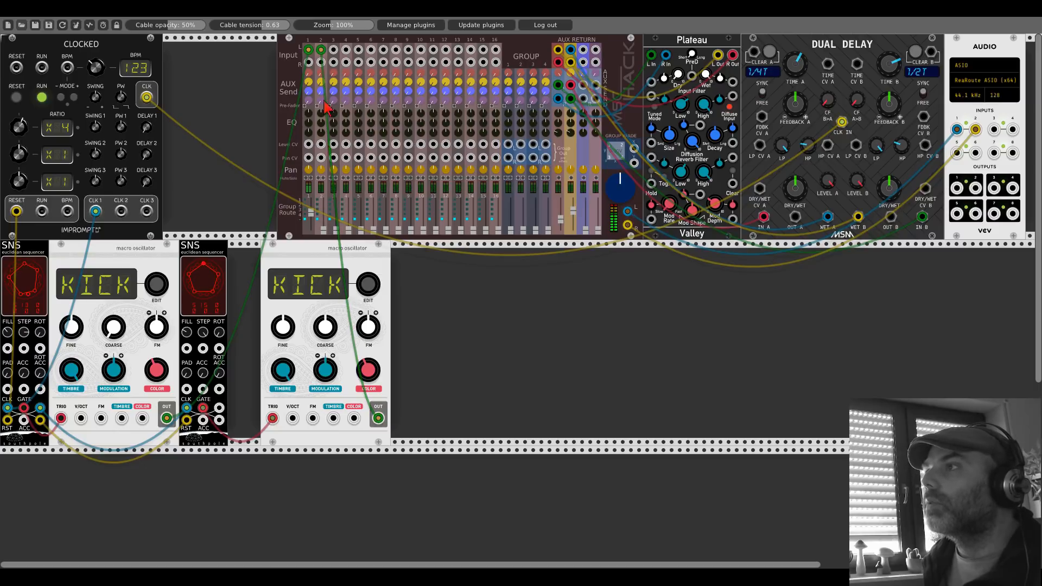
mouse_move(326, 219)
left_mouse_down()
mouse_move(316, 224)
mouse_move(316, 212)
left_mouse_up()
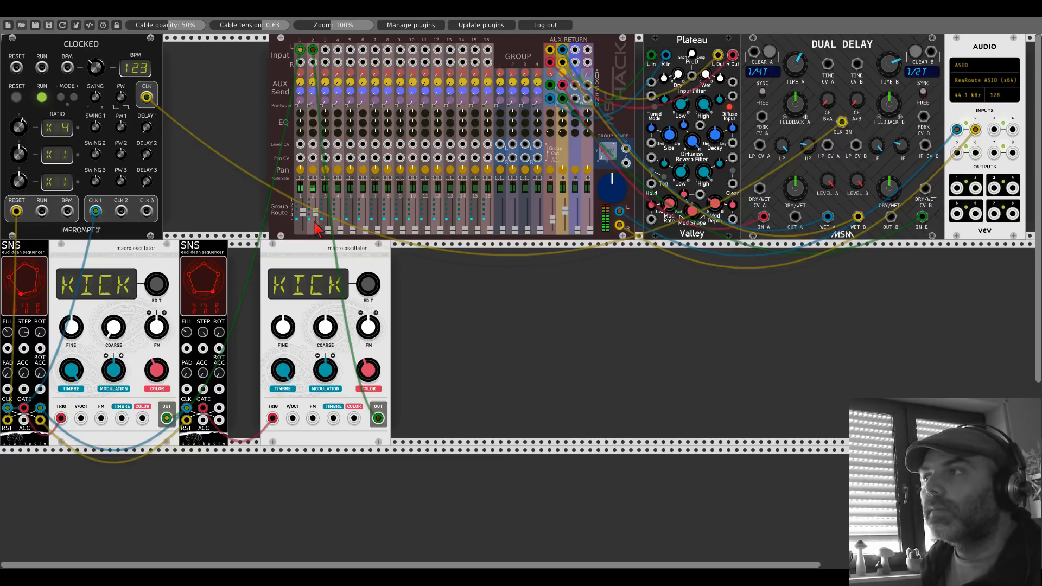
left_click_drag(512, 46, 520, 46)
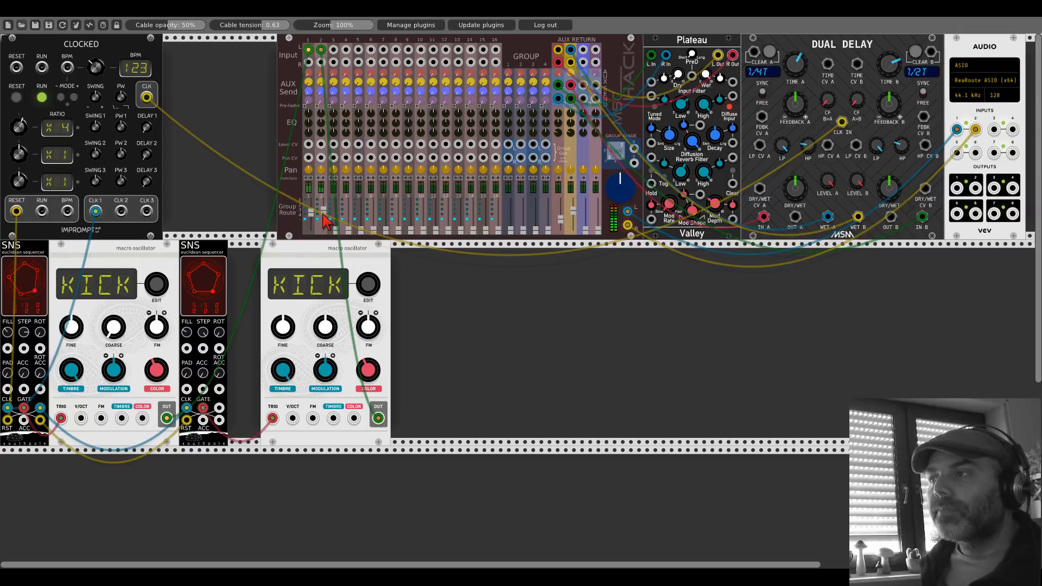
Step: Move the second oscillator against its SNS and duplicate it, leaving a gap for another sequencer before the copy
left_click_drag(320, 271, 287, 272)
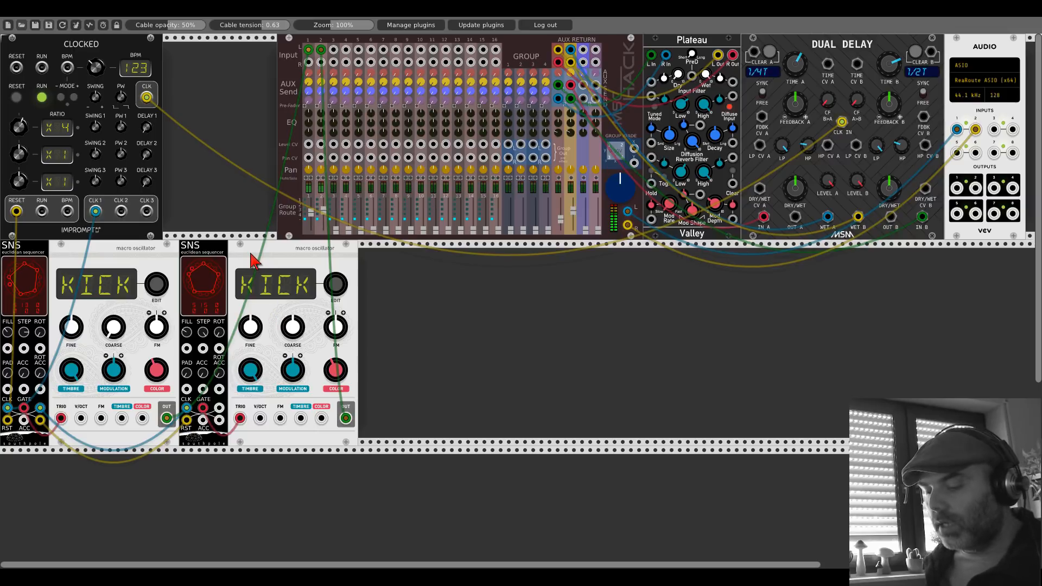
key("ctrl+d")
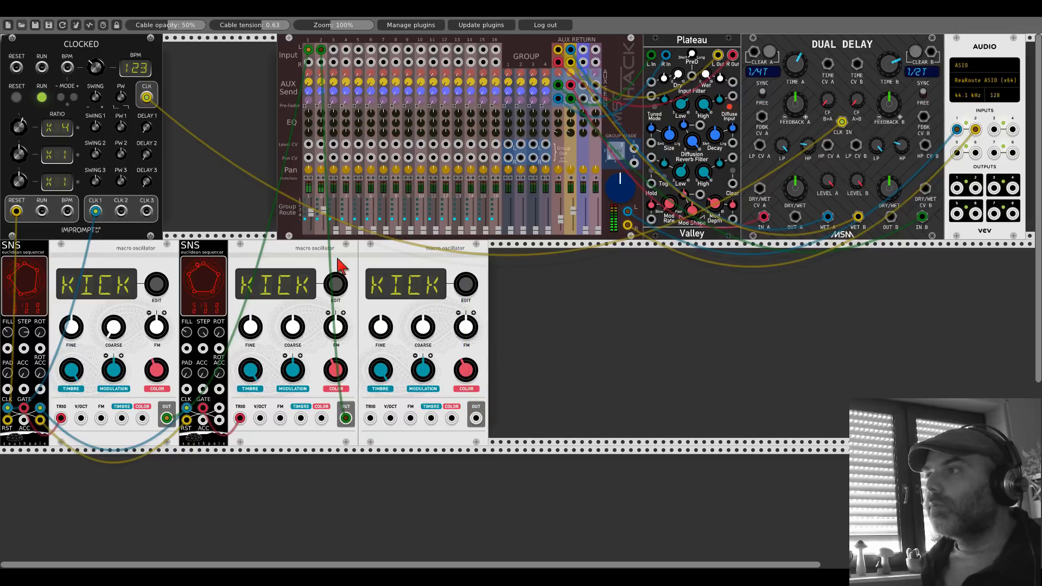
left_click_drag(374, 264, 440, 264)
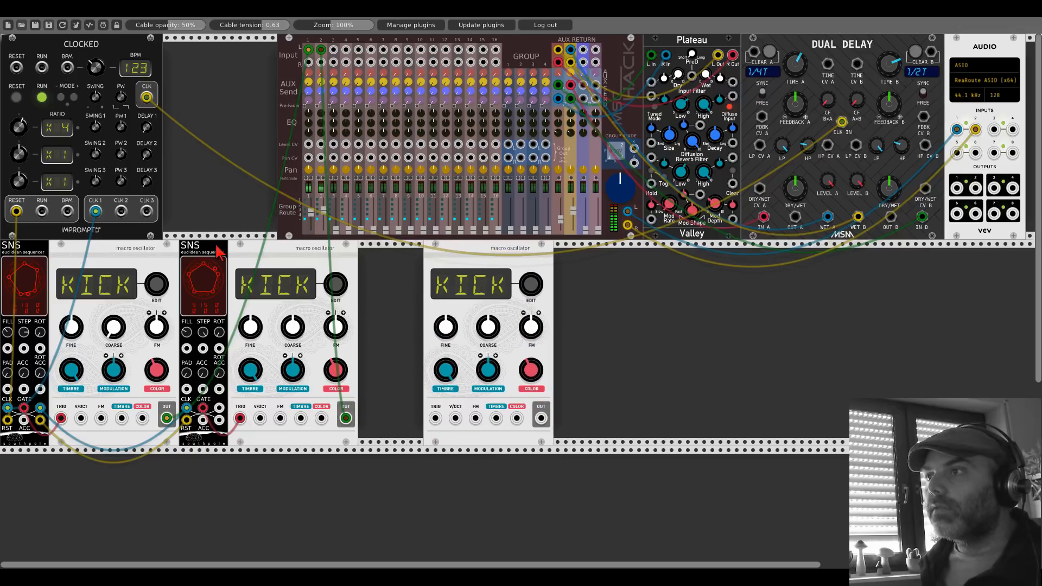
Step: Duplicate the second SNS into the new gap, chain clock and reset into the copy, and give it a three-pulse pattern
key("ctrl+d")
left_click_drag(218, 408, 366, 408)
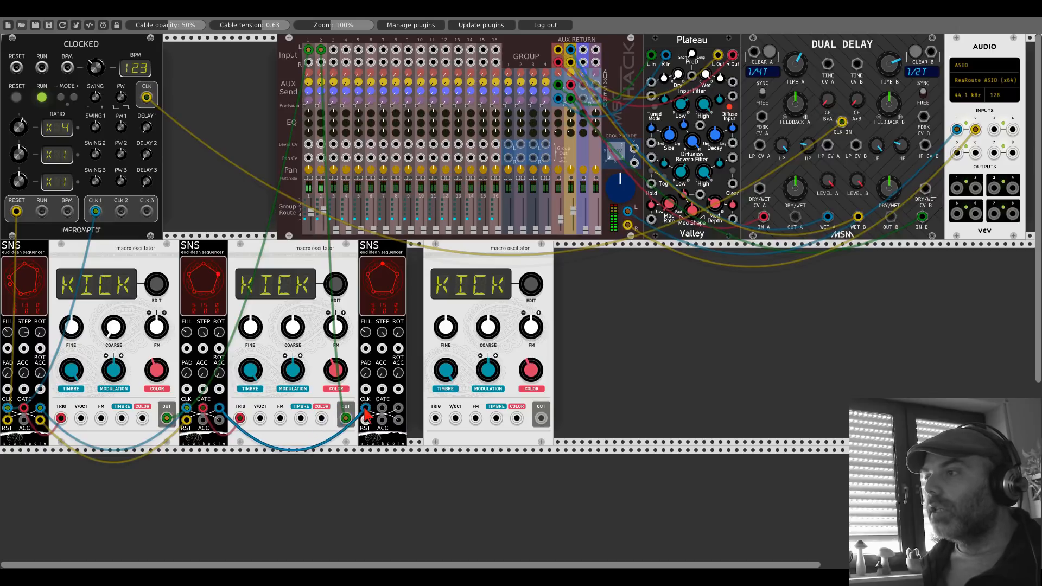
left_click_drag(218, 421, 228, 426)
left_click_drag(368, 426, 366, 424)
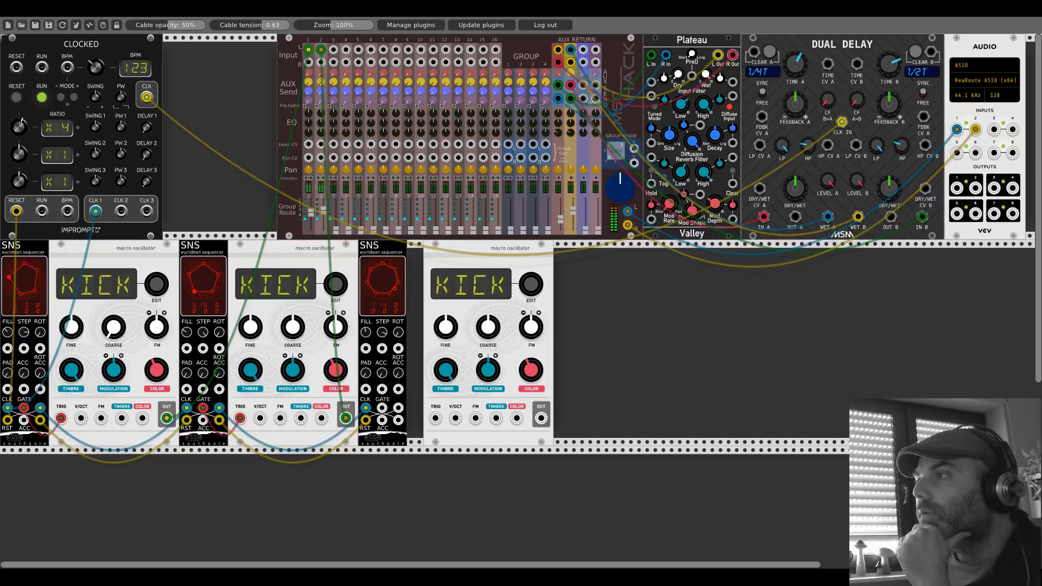
left_click_drag(382, 332, 366, 347)
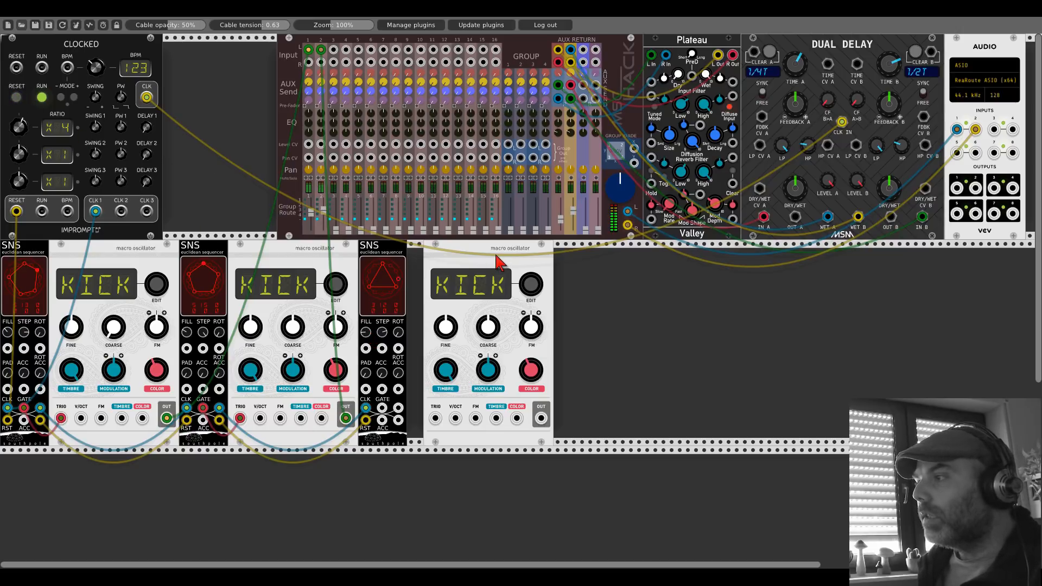
Step: Move the third oscillator against its SNS and add an ADDR-SEQ after it, clocked by the third SNS gate
left_click_drag(499, 263, 483, 262)
right_click(581, 311)
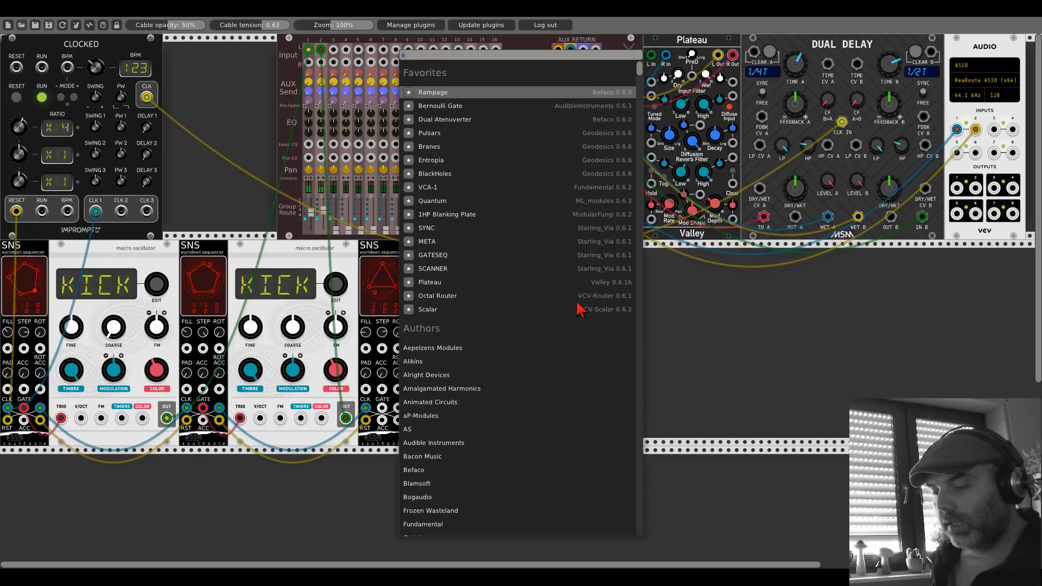
type("add")
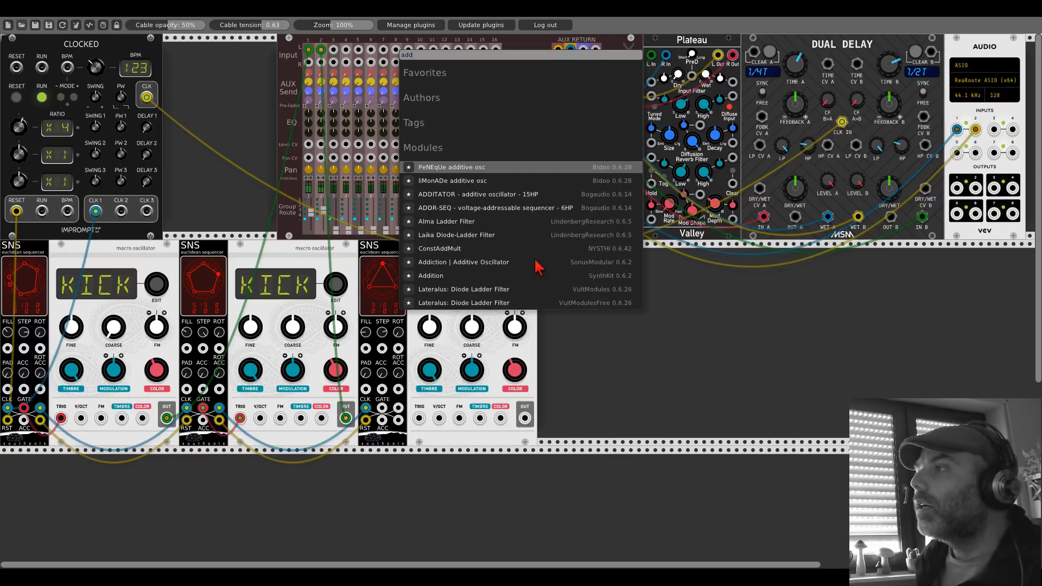
type("r")
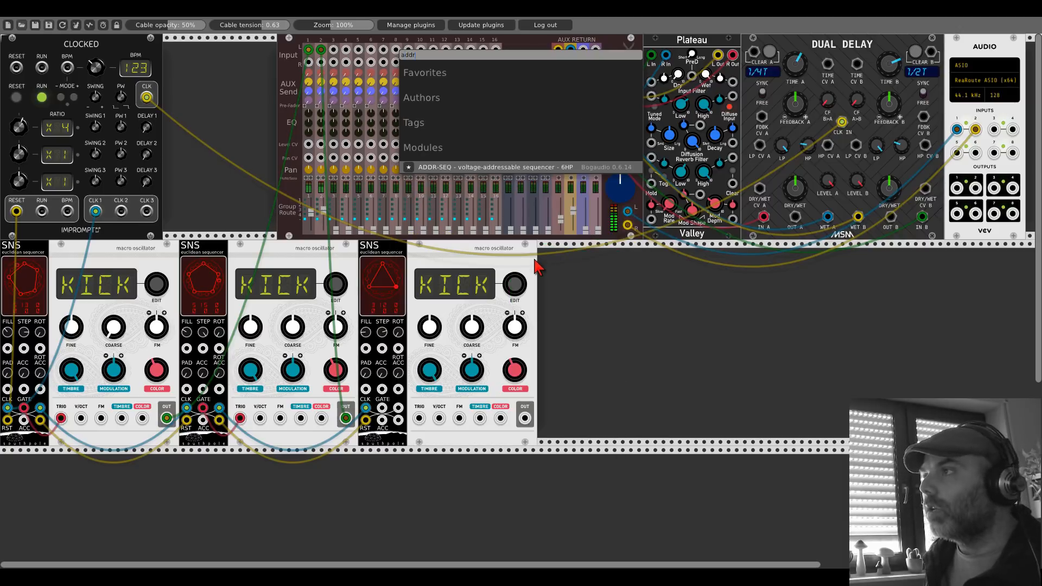
left_click(450, 168)
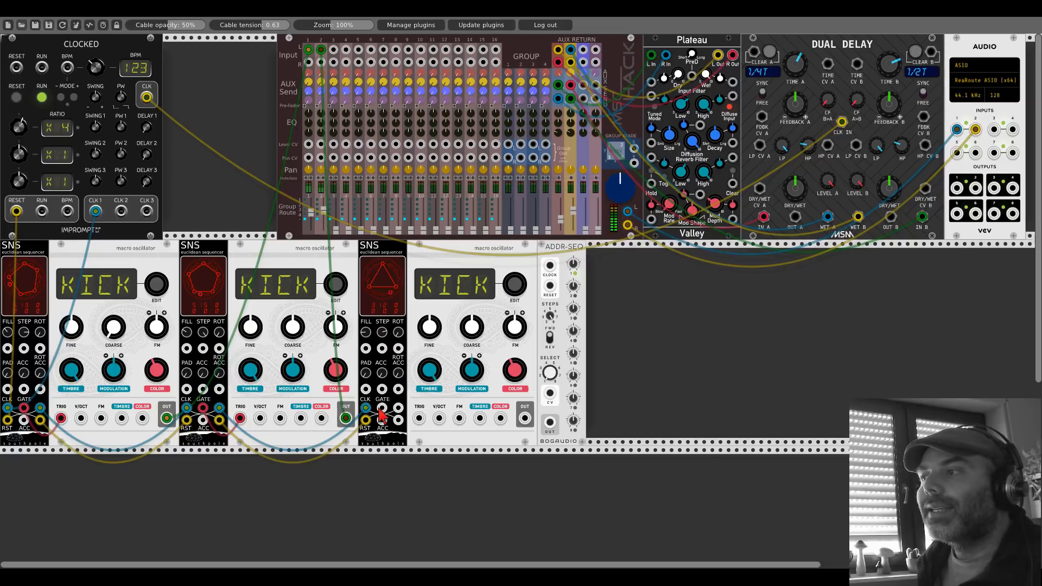
left_click_drag(382, 409, 549, 265)
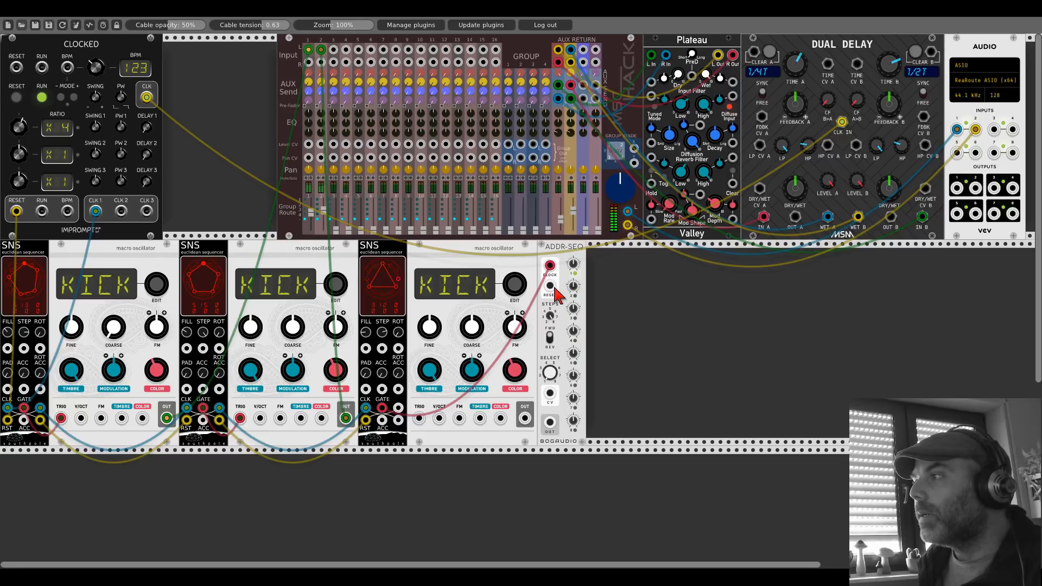
Step: Add a Quantum quantizer, route ADDR-SEQ through it to the third oscillator's V/OCT, and trigger that oscillator from the third SNS gate
right_click(615, 301)
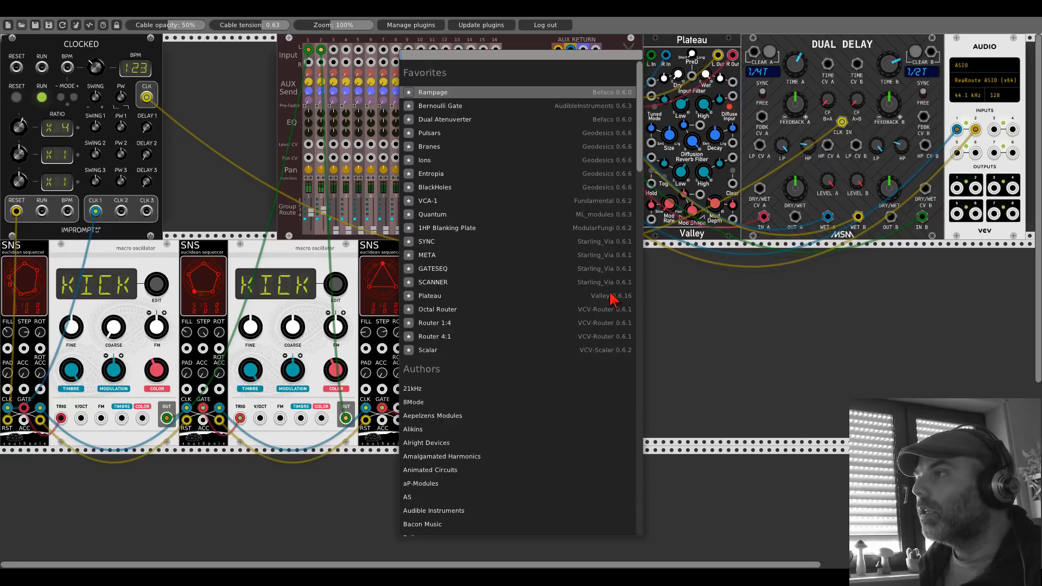
left_click(472, 216)
left_click_drag(550, 422, 439, 419)
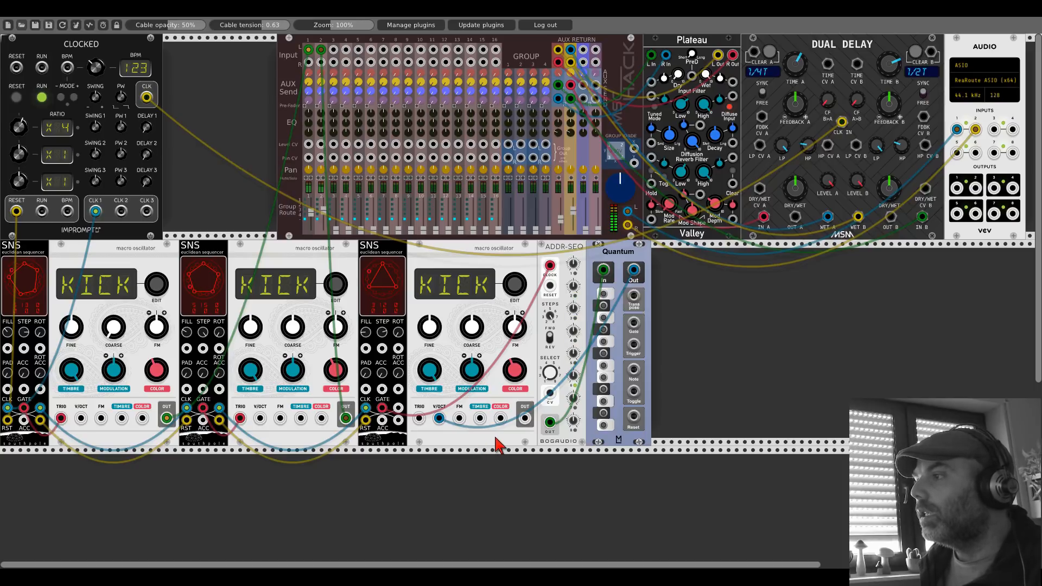
left_click_drag(418, 419, 382, 410)
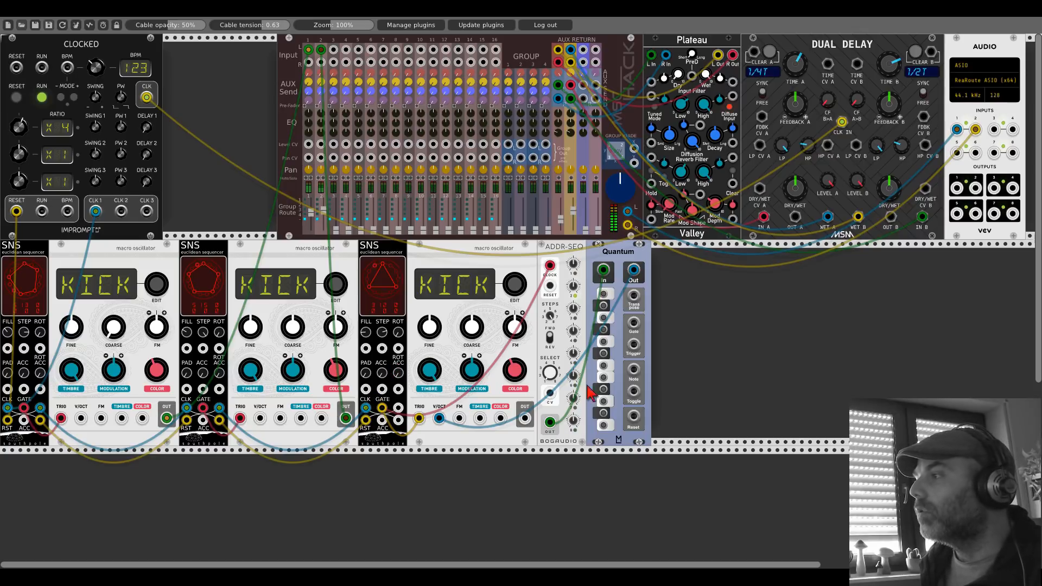
Step: Enable the notes of the desired scale on the Quantum quantizer feeding the third oscillator
left_click(603, 423)
left_click(604, 389)
left_click(605, 341)
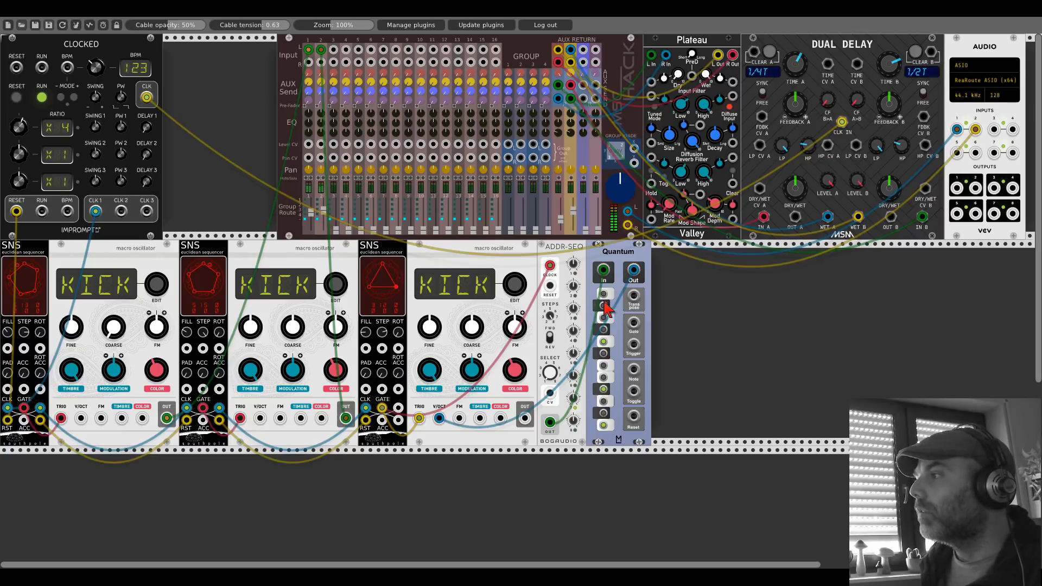
left_click(603, 306)
Step: Patch the third oscillator's output into mixer channel 3 and tune the ADDR-SEQ step values for its melody
left_click_drag(525, 418, 338, 50)
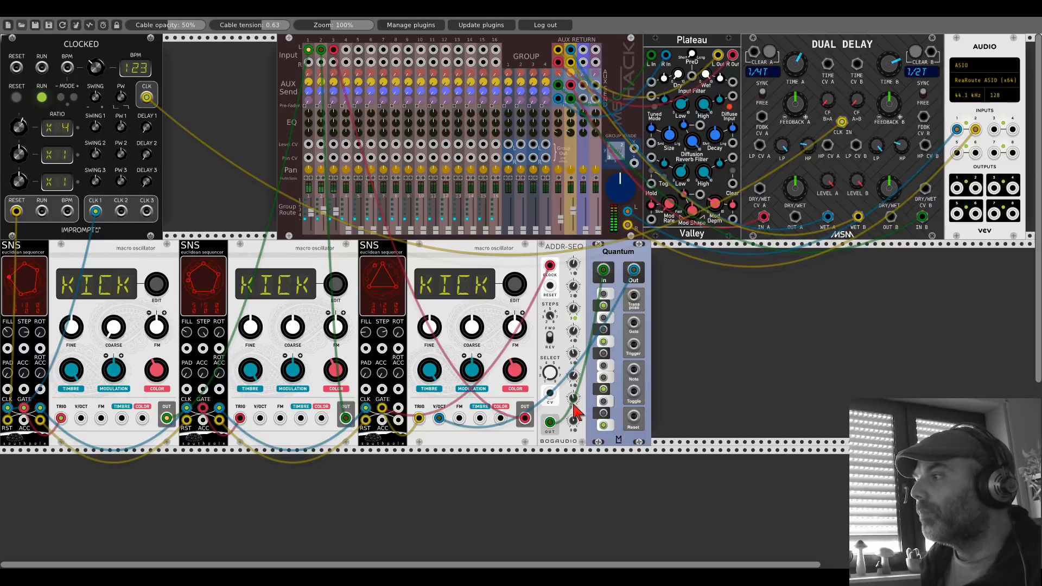
left_click_drag(574, 418, 574, 415)
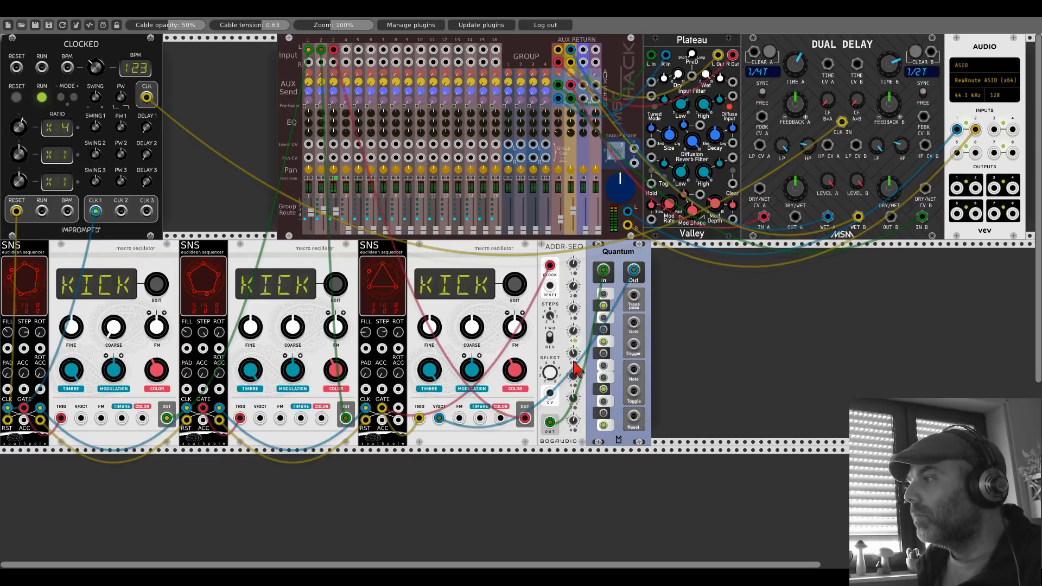
left_click_drag(574, 352, 574, 353)
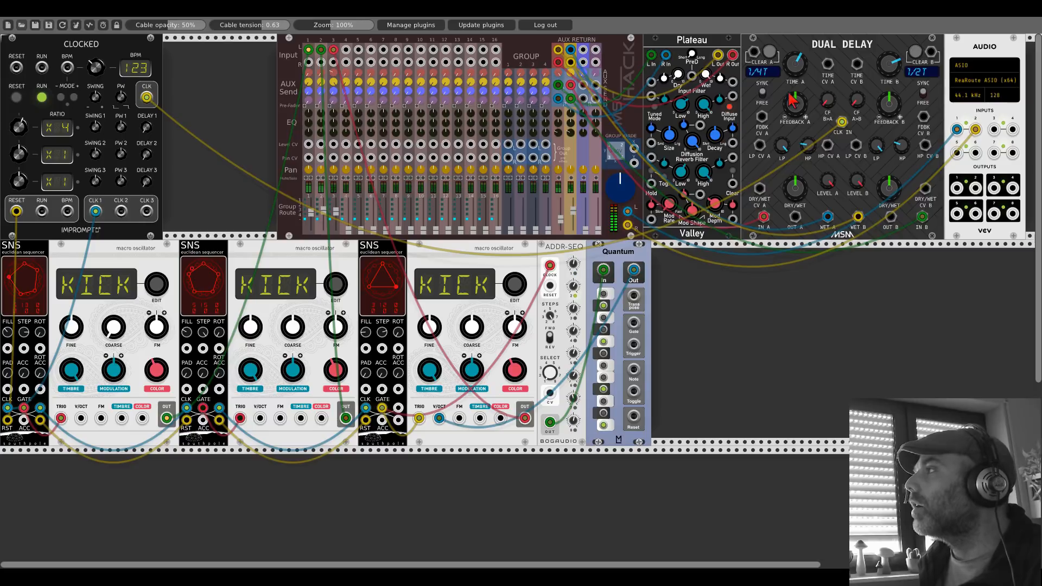
Step: Set the Dual Delay's time A to 1/8 and time B to 1/8D, and raise both feedback amounts
mouse_move(798, 67)
left_mouse_down()
mouse_move(797, 77)
mouse_move(796, 66)
left_mouse_up()
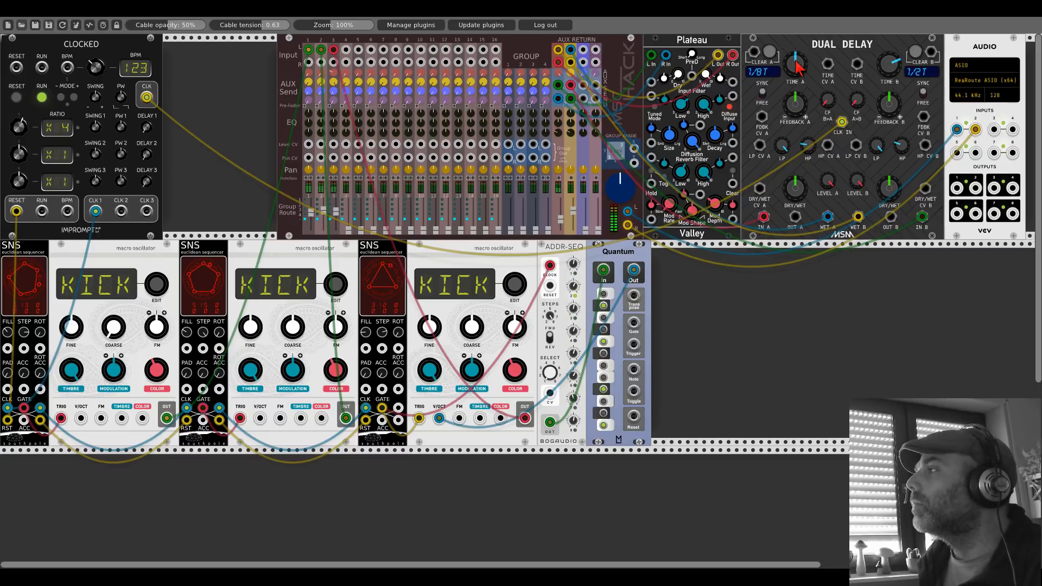
left_click_drag(888, 64, 889, 73)
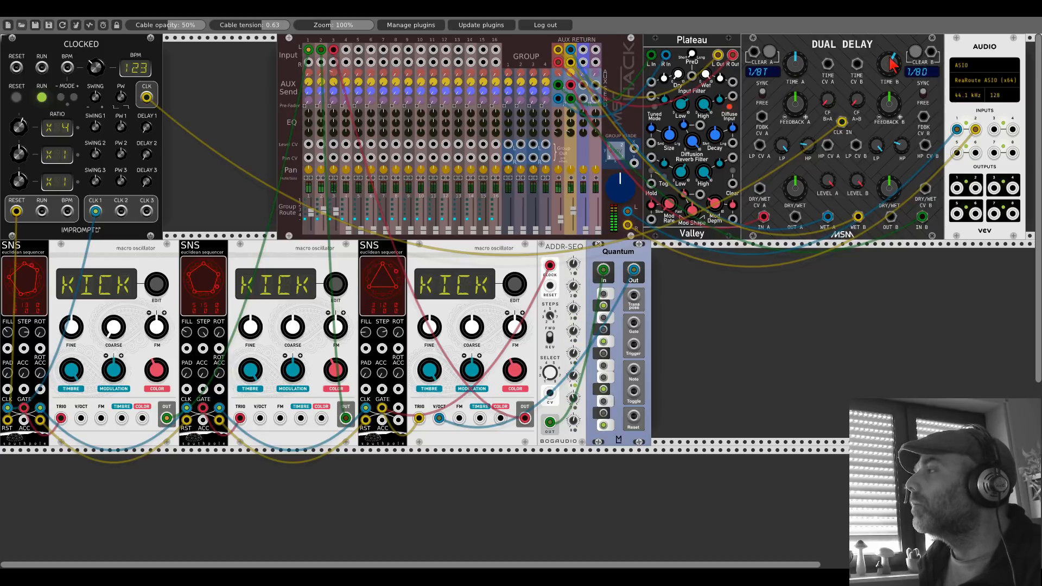
left_click_drag(795, 64, 798, 70)
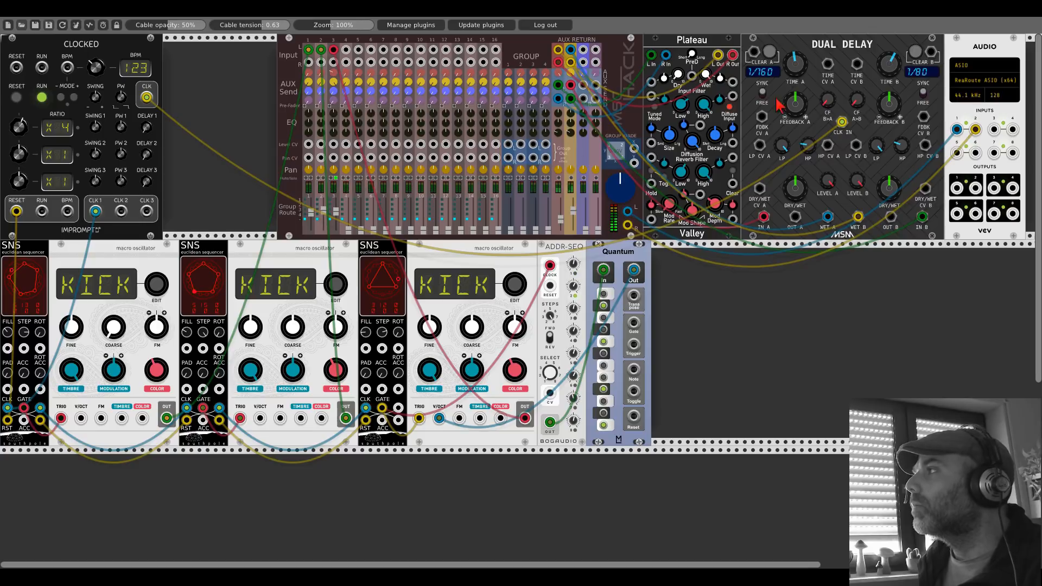
left_click_drag(794, 106, 794, 98)
left_click_drag(889, 103, 889, 93)
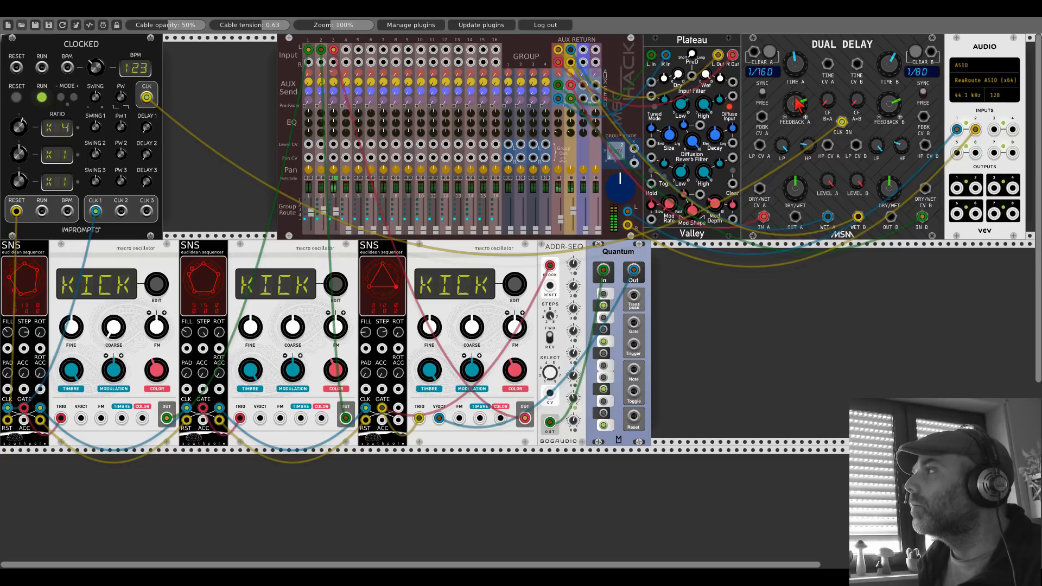
left_click_drag(795, 75, 796, 66)
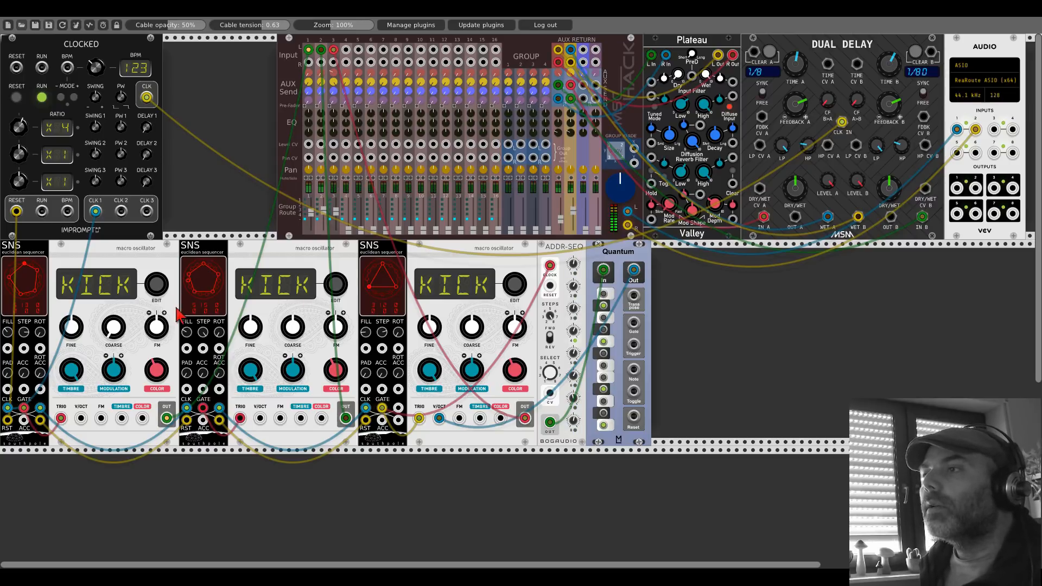
Step: Lower the second SNS's fill to four pulses and adjust the level of mixer channel 3
left_click_drag(187, 332, 187, 348)
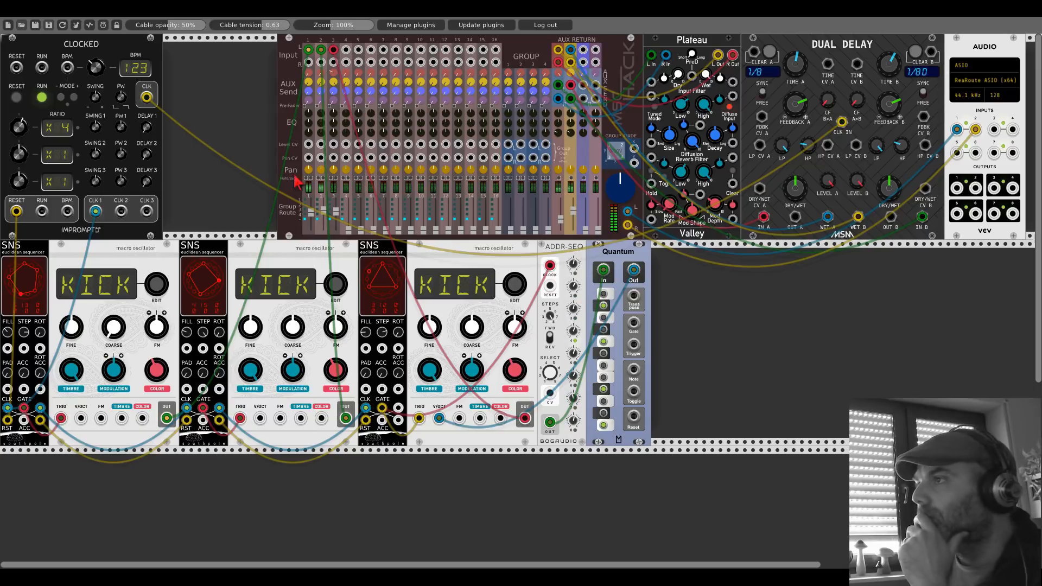
left_click_drag(334, 212, 335, 213)
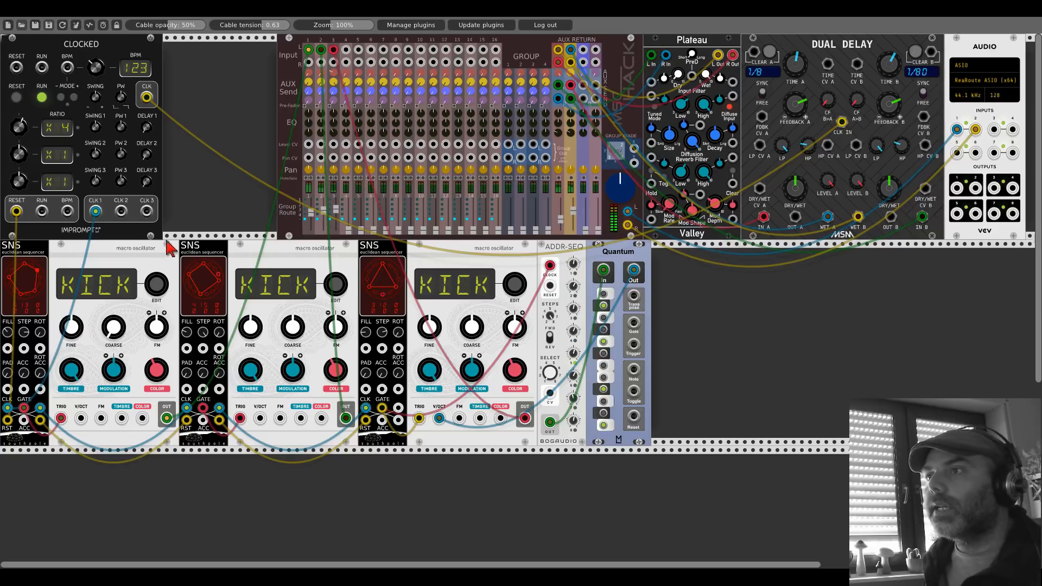
Step: Duplicate the first macro oscillator into the empty row below, leaving room before it for a sequencer
key("ctrl+d")
scroll(199, 218, "down", 5)
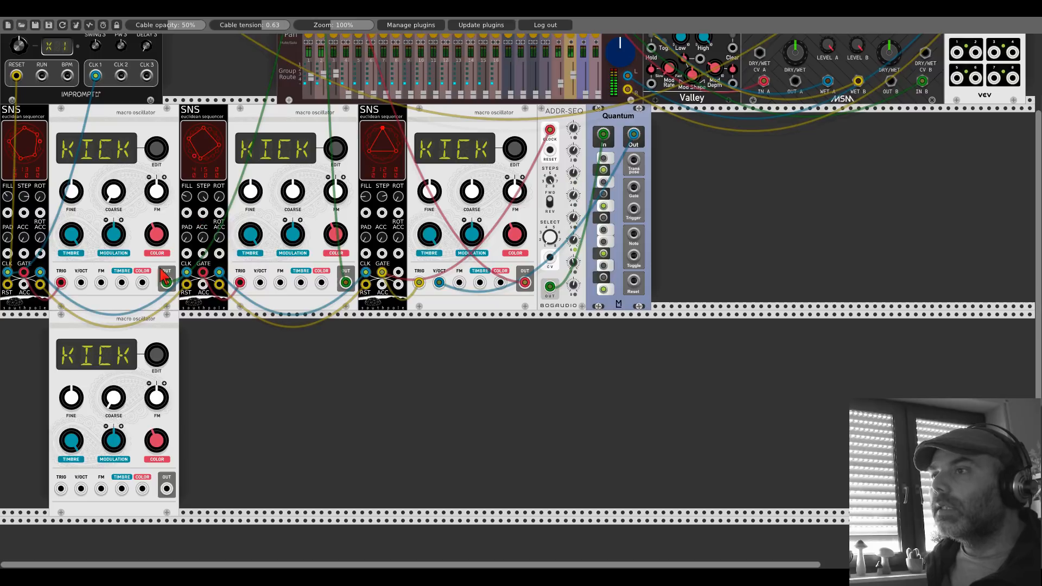
left_click_drag(150, 326, 281, 326)
right_click(107, 355)
type("grid")
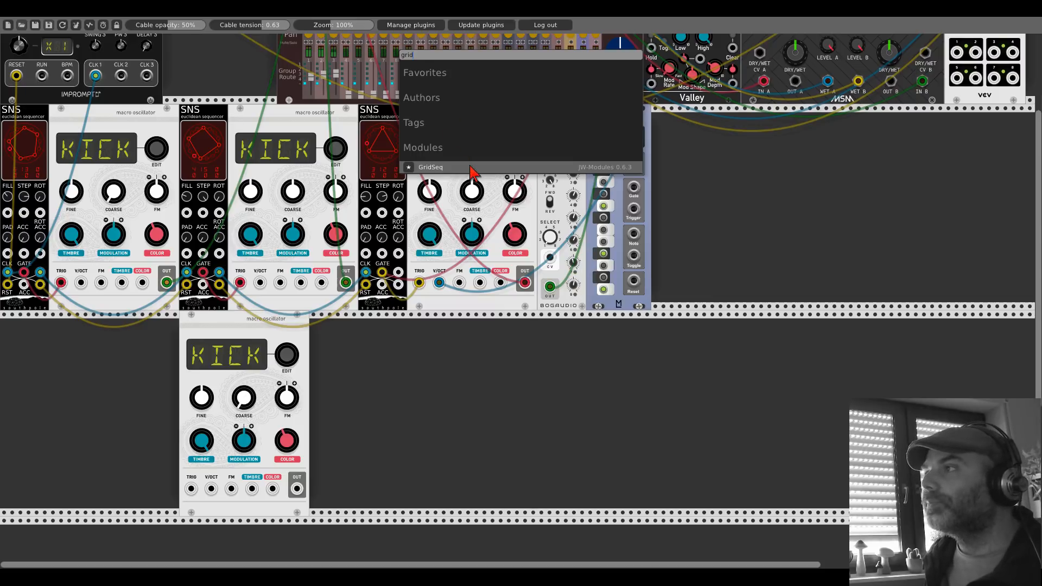
left_click(470, 167)
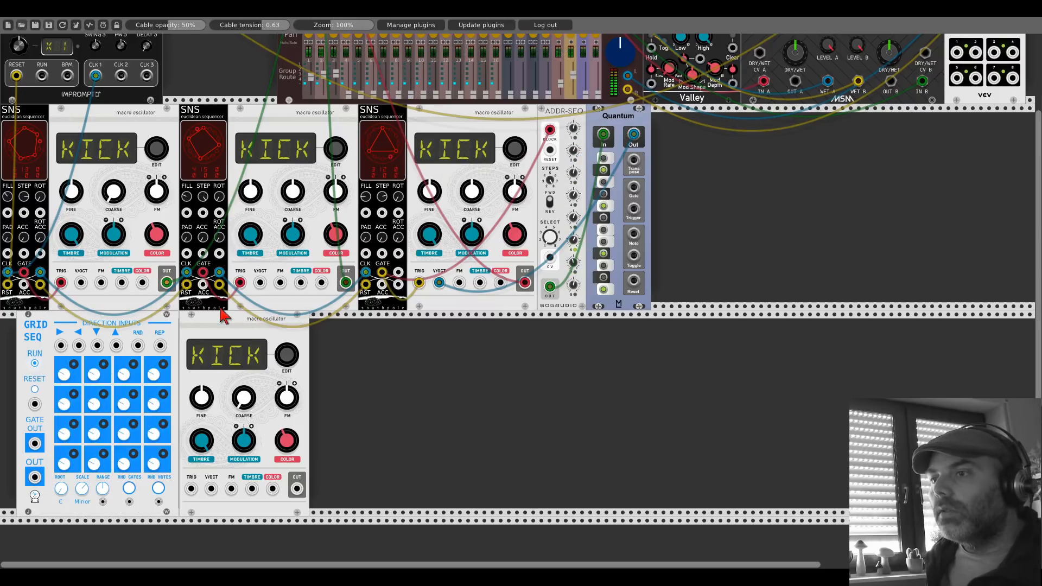
right_click(157, 323)
left_click(171, 433)
Step: Make more room before the fourth oscillator, add an Entropia sequencer there, and switch Entropia to its dark panel
left_click_drag(190, 338, 247, 339)
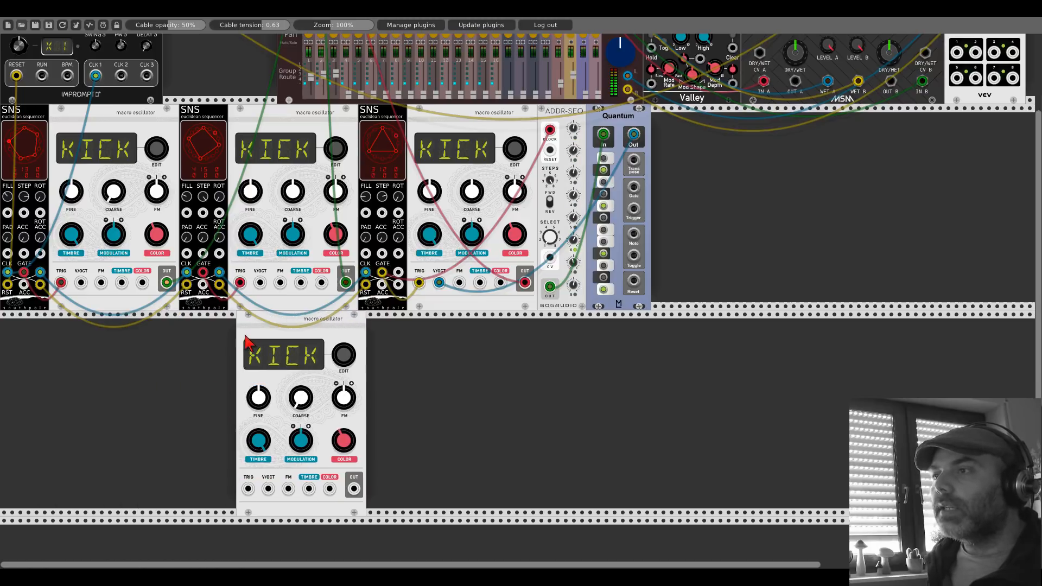
right_click(133, 377)
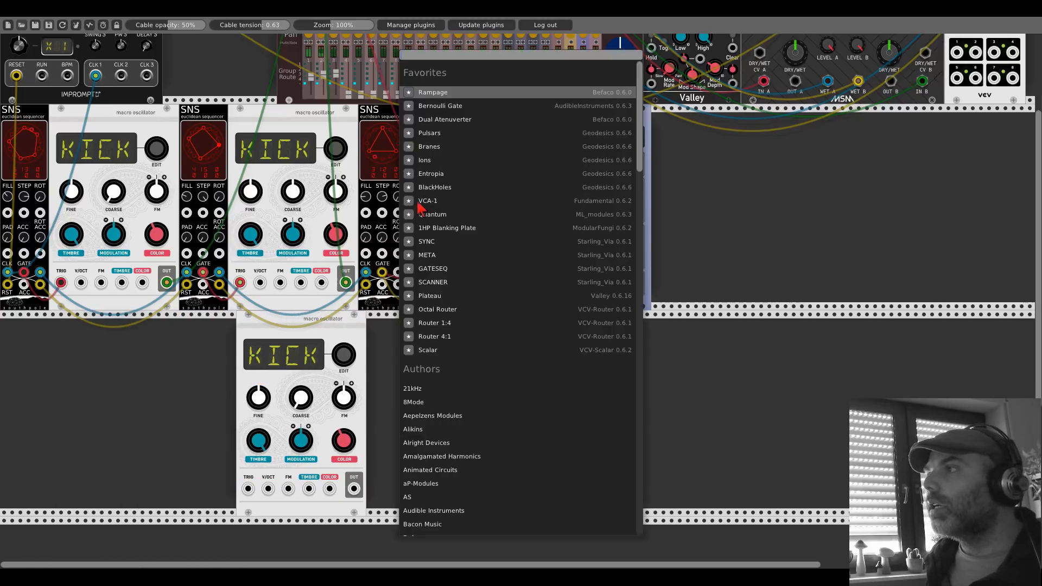
left_click(429, 174)
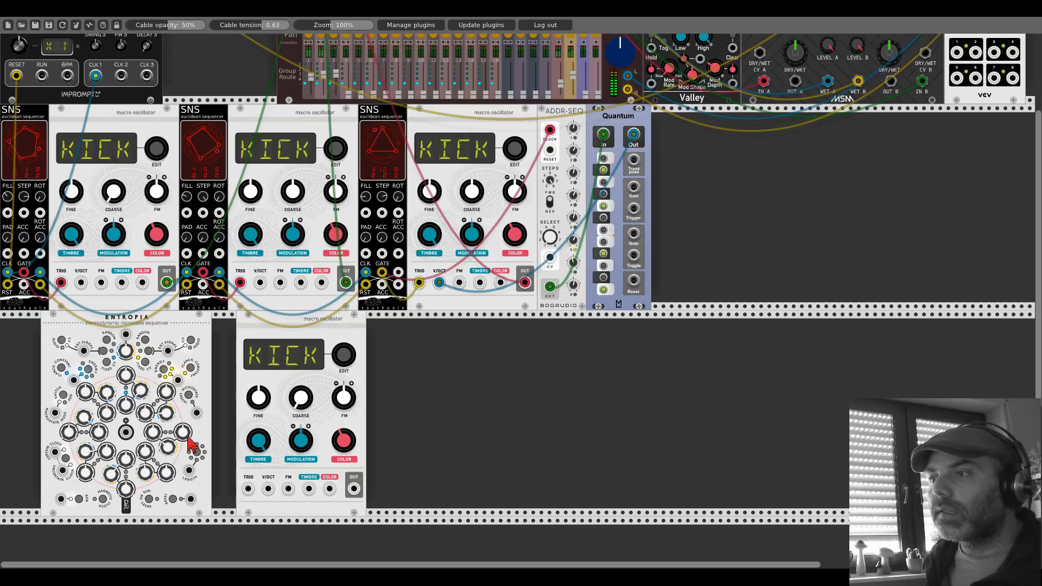
right_click(153, 327)
left_click(169, 475)
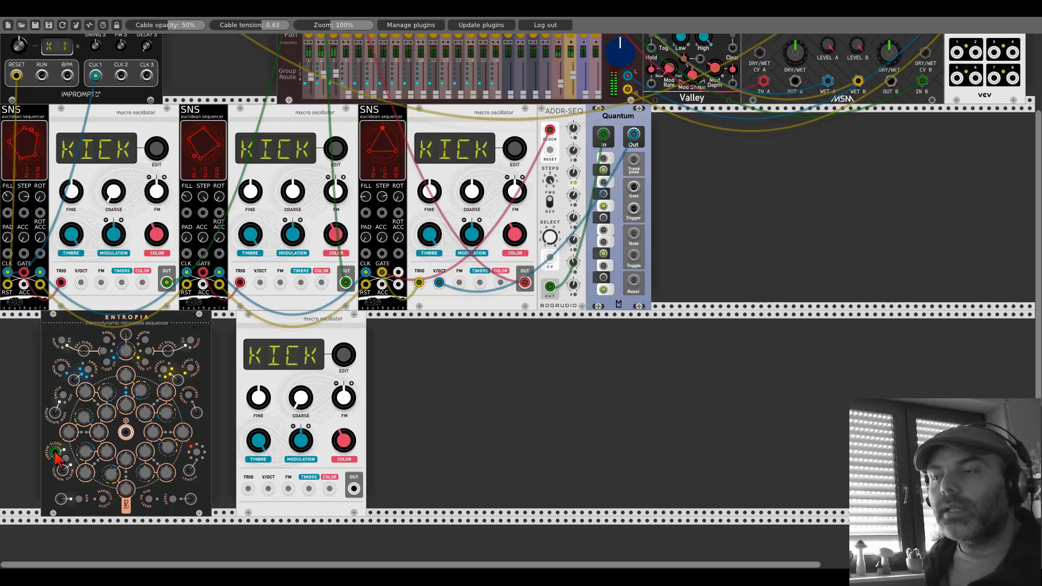
Step: Connect Entropia's clock input to Clocked's CLK 1 output
scroll(60, 459, "up", 1)
scroll(57, 452, "up", 4)
left_click_drag(57, 451, 95, 211)
scroll(117, 206, "down", 7)
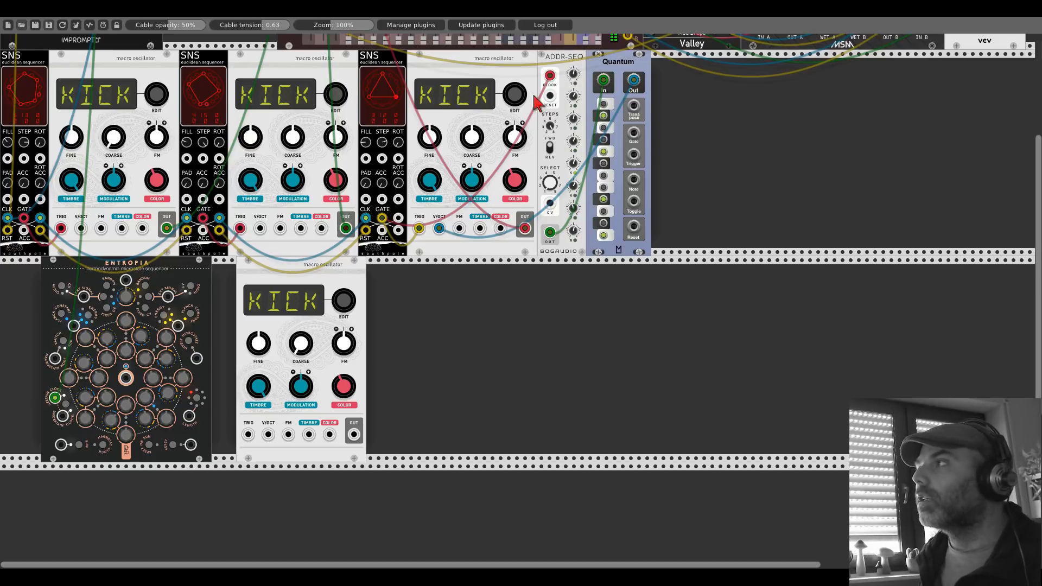
Step: Duplicate the Quantum quantizer and place the copy between Entropia and the fourth oscillator, with Entropia moved to the row's start
key("ctrl+d")
left_click_drag(185, 269, 130, 268)
left_click_drag(669, 62, 204, 219)
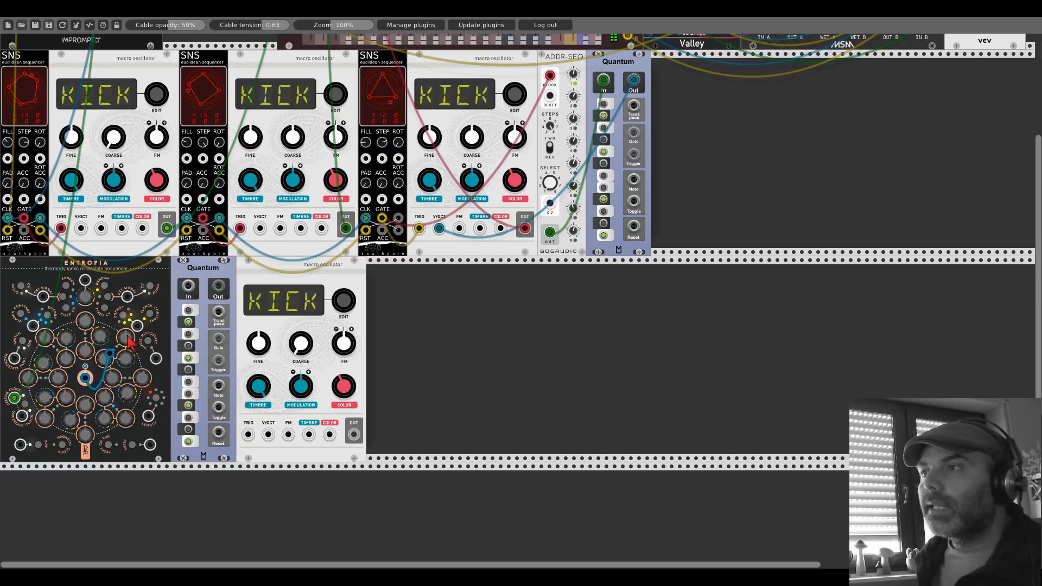
Step: Route Entropia through the new Quantum to the fourth oscillator's V/OCT, trigger it from Quantum, and send its output to mixer channel 4
left_click_drag(85, 378, 268, 434)
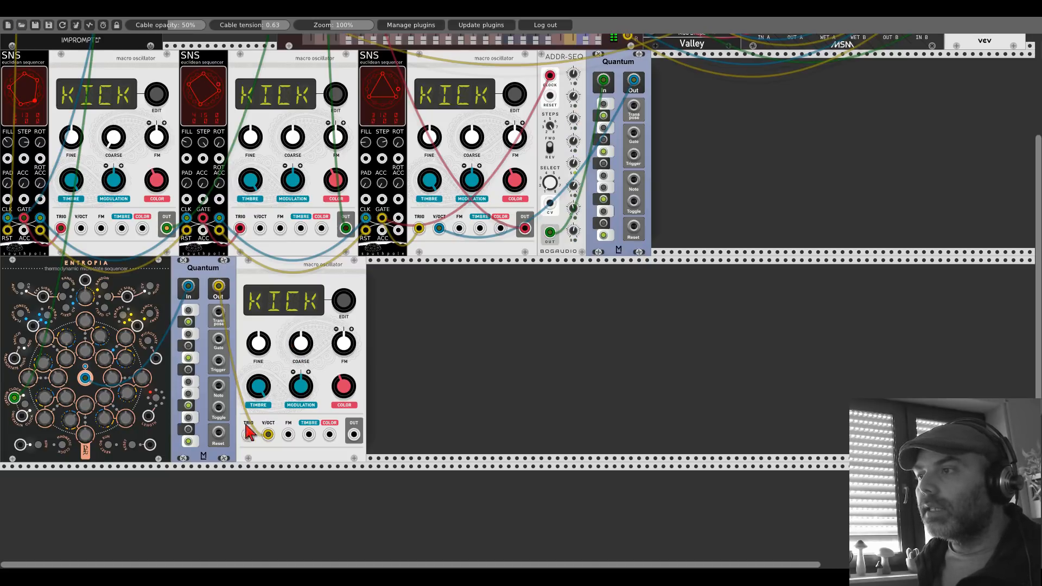
left_click_drag(248, 434, 217, 362)
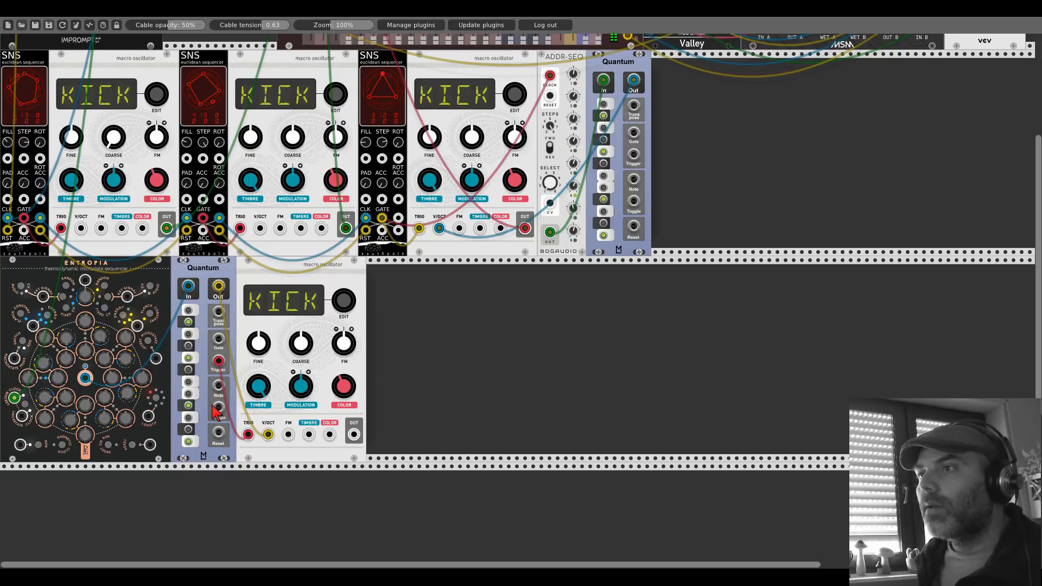
left_click_drag(353, 435, 346, 49)
scroll(353, 433, "up", 3)
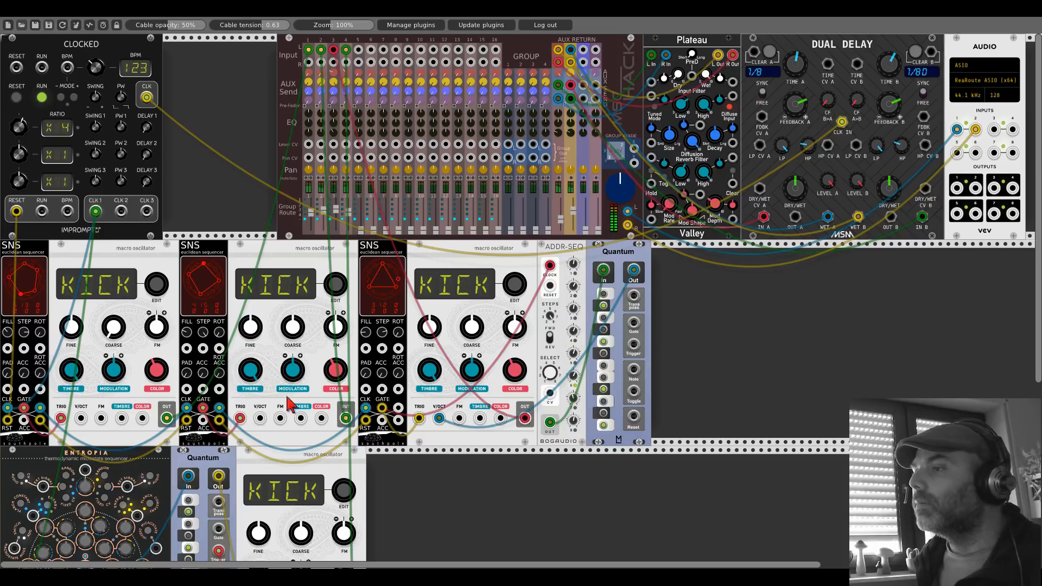
Step: Adjust the fourth oscillator's timbre while checking its sound against the mix
scroll(282, 438, "down", 5)
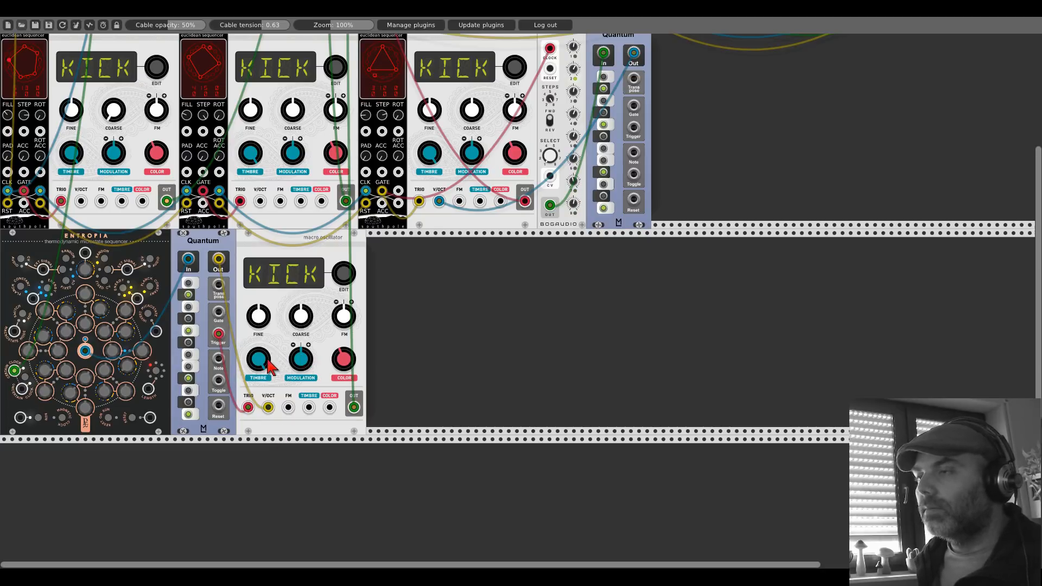
left_click_drag(266, 360, 266, 409)
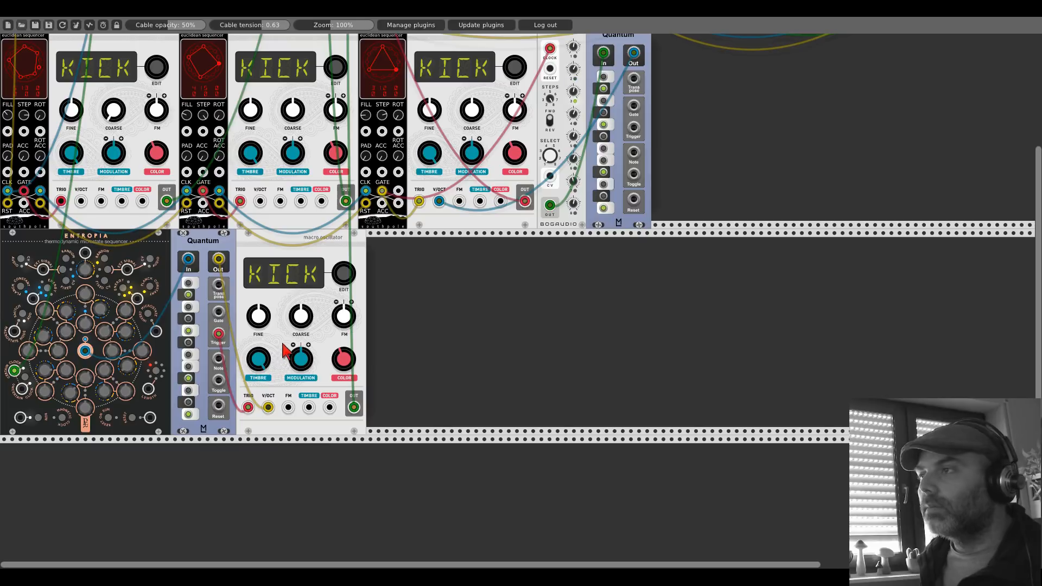
scroll(295, 340, "up", 5)
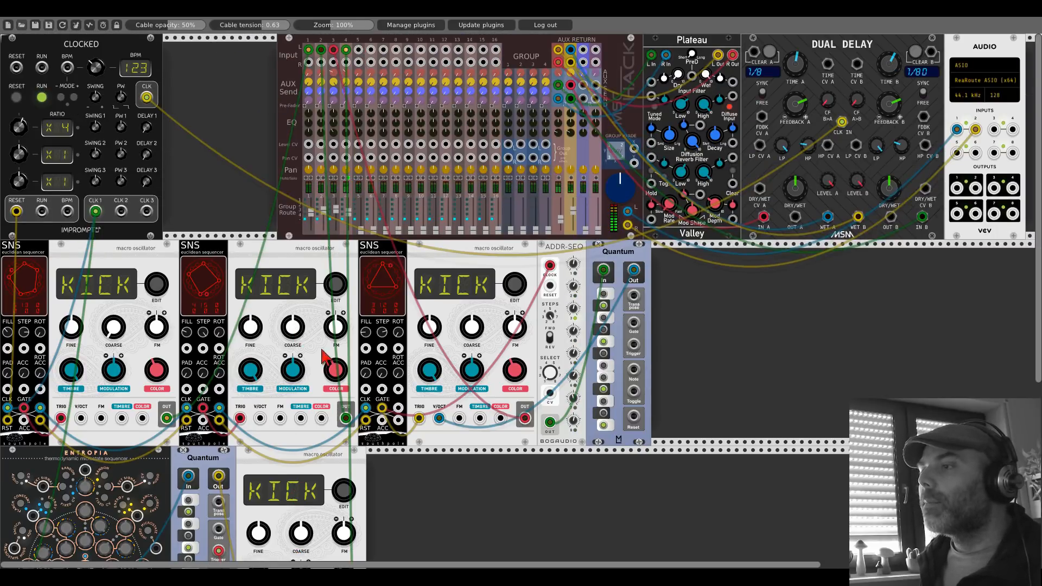
scroll(325, 358, "down", 5)
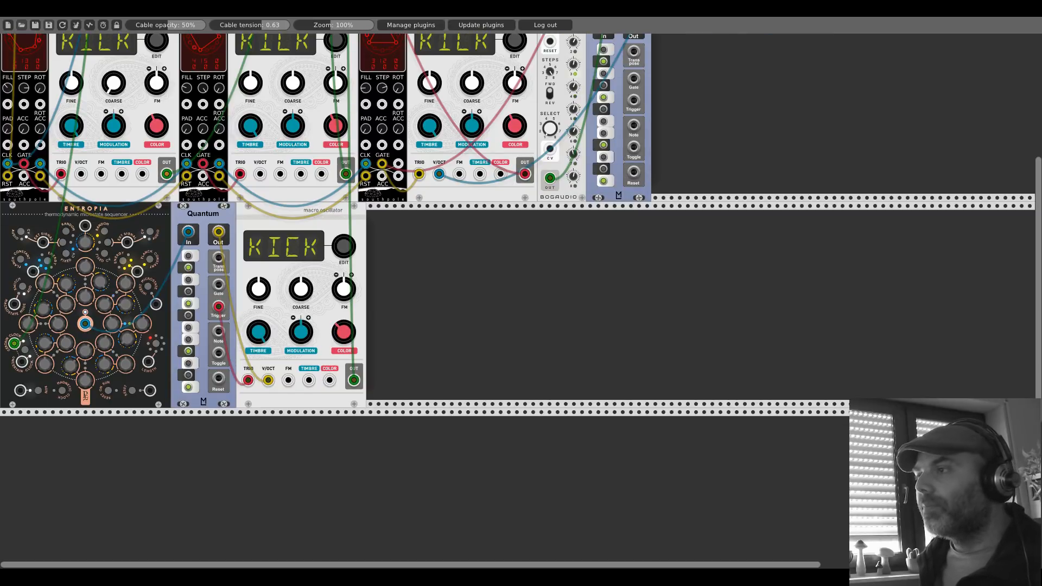
scroll(341, 333, "up", 5)
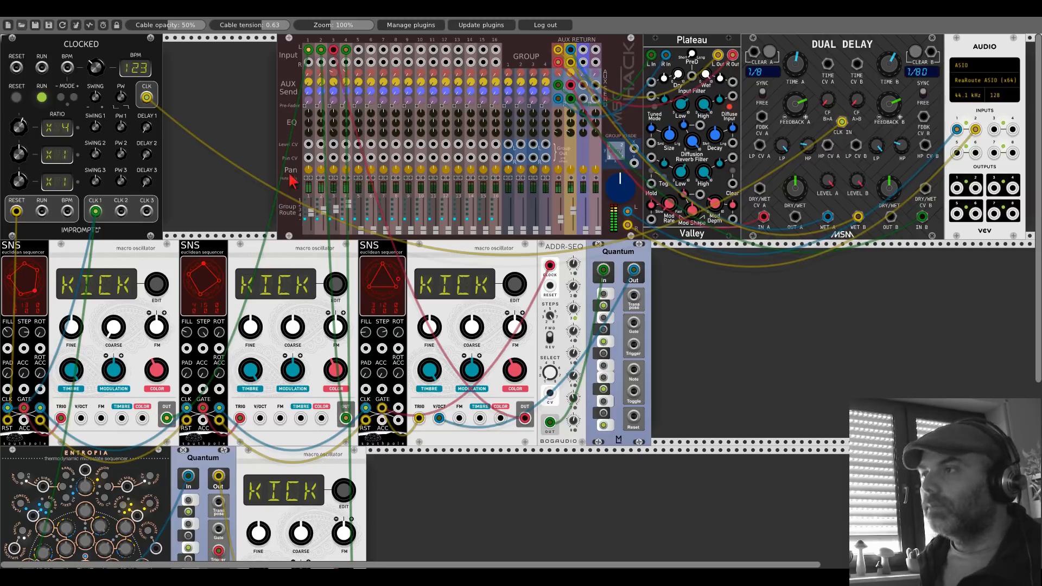
Step: Connect Entropia's reset input to Clocked's RESET output and raise the first aux send on mixer channel 4
scroll(293, 182, "down", 2)
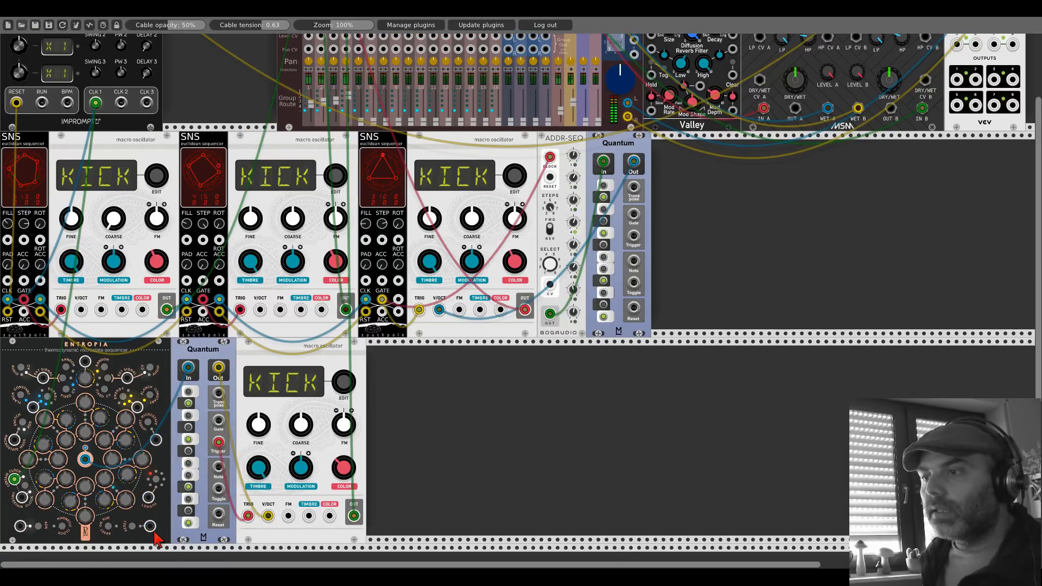
left_click_drag(150, 526, 18, 213)
scroll(151, 526, "up", 2)
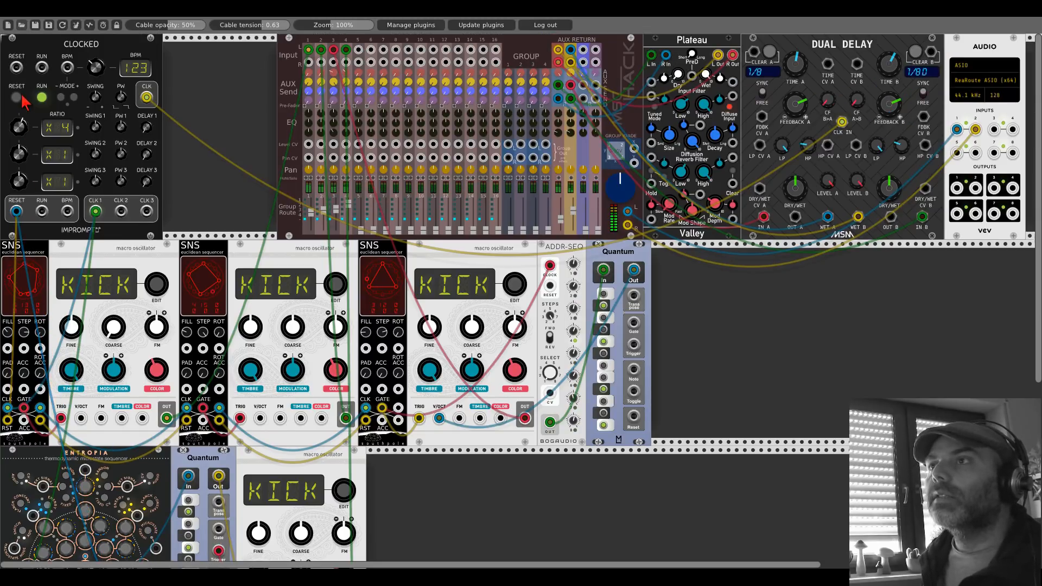
scroll(194, 168, "down", 5)
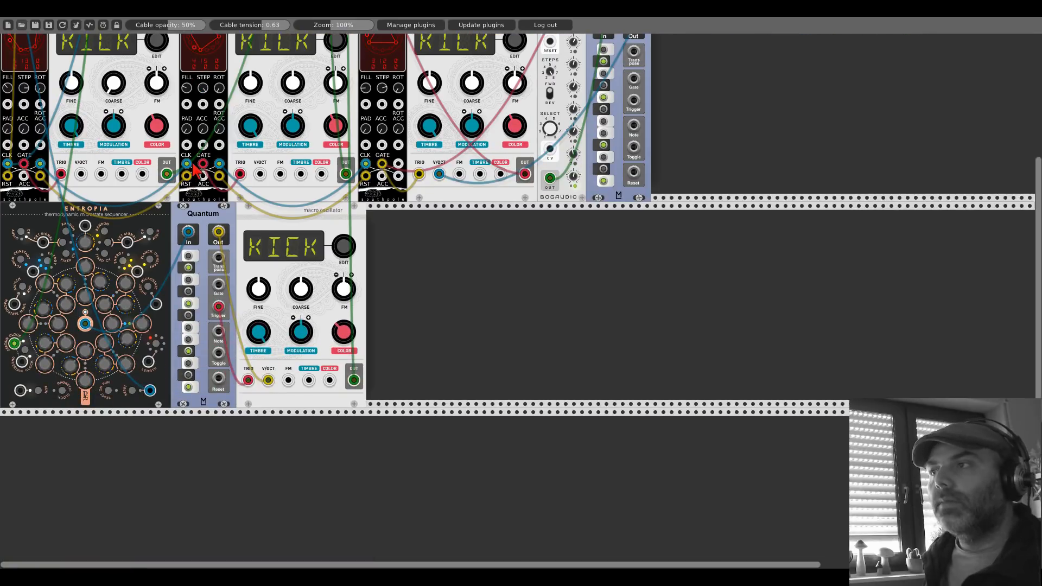
scroll(306, 211, "up", 5)
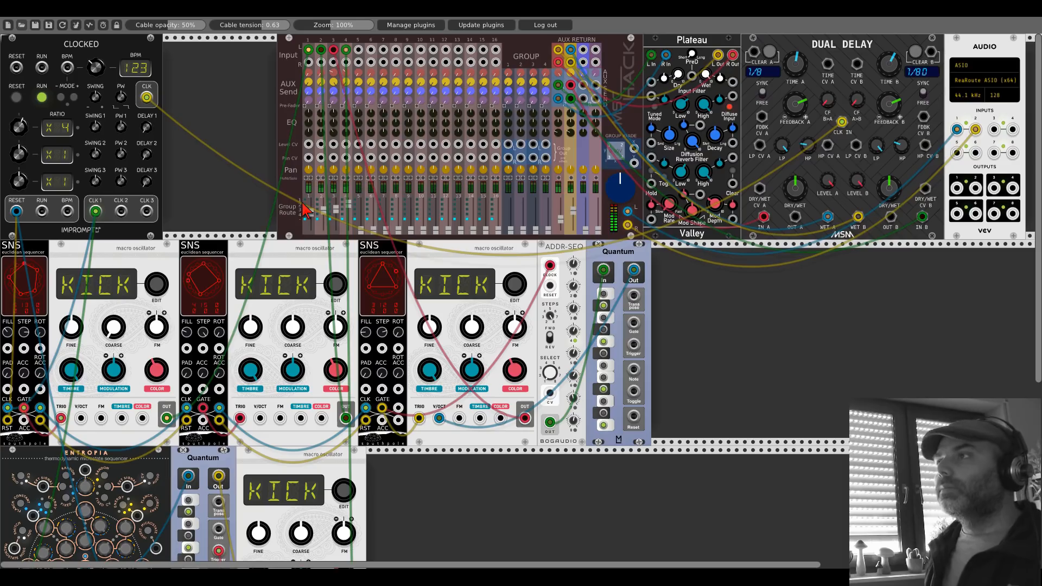
left_click_drag(345, 74, 344, 63)
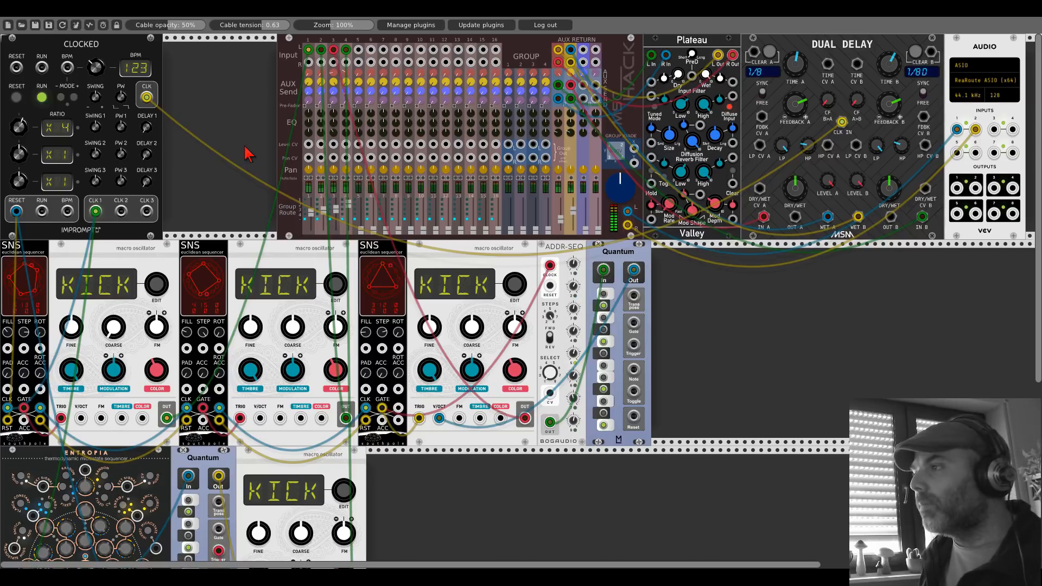
Step: Duplicate the fourth macro oscillator directly beside the original
scroll(247, 154, "down", 4)
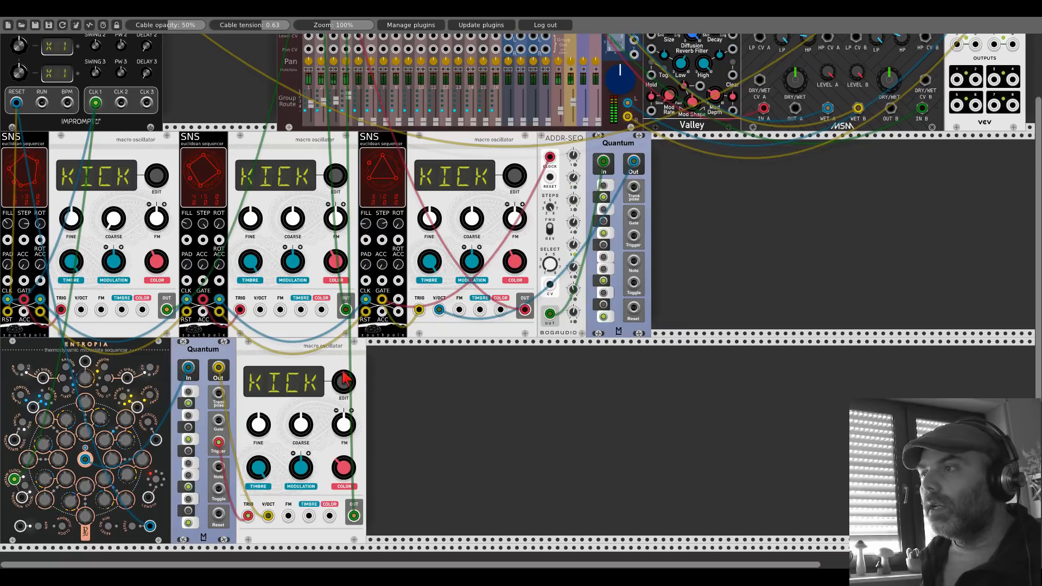
key("ctrl+d")
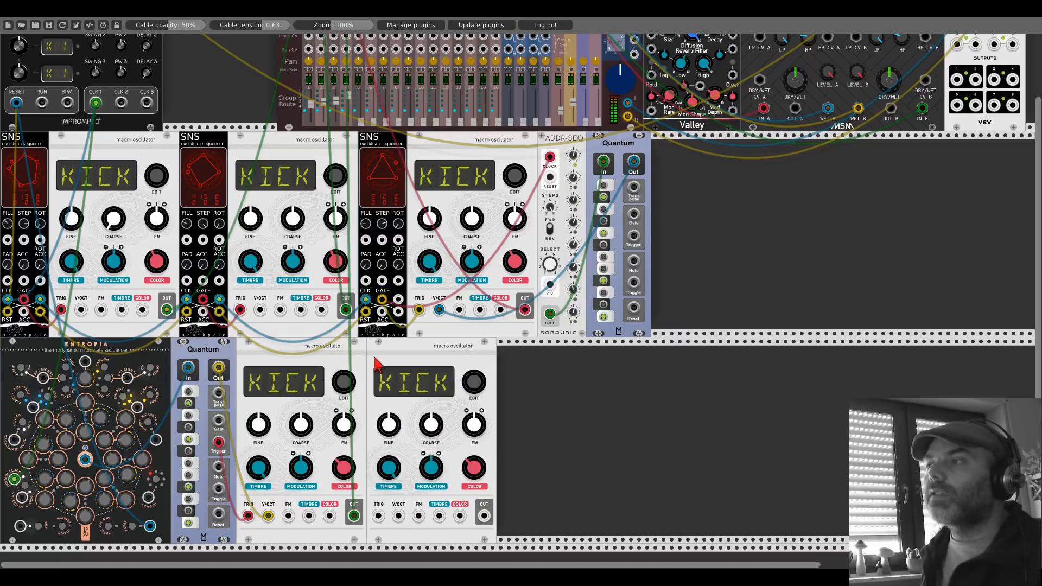
Step: Move the duplicated macro oscillator away from the fourth one and add a GridSeq module in the gap between them
left_click_drag(385, 355, 419, 347)
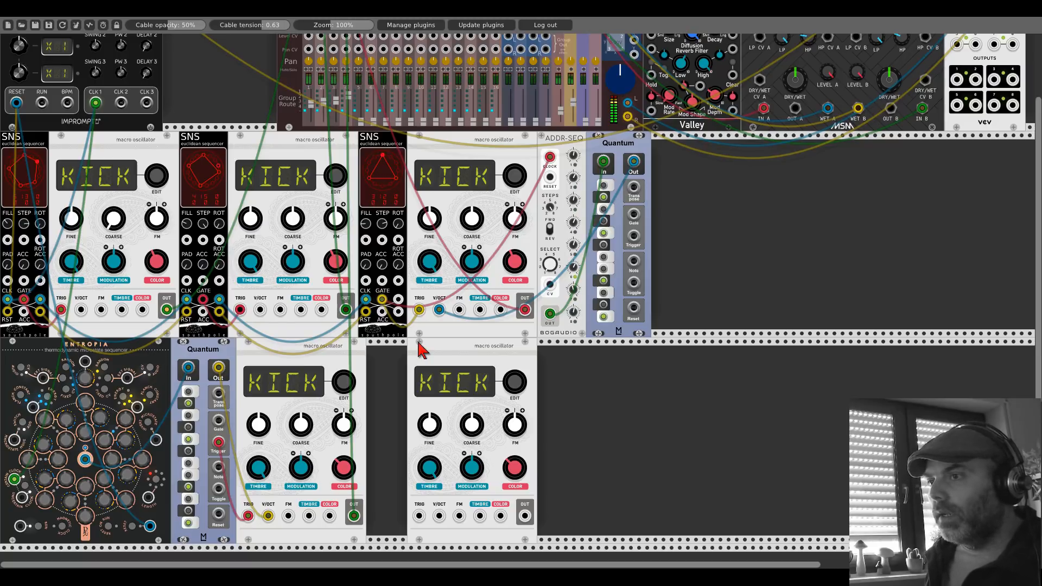
left_click_drag(418, 353, 556, 352)
right_click(494, 385)
type("grid")
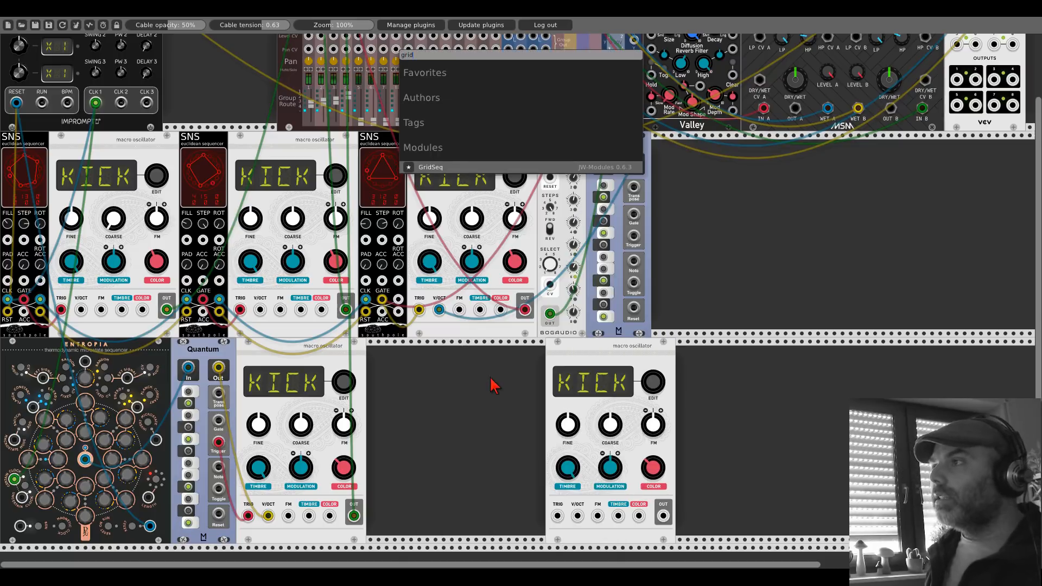
left_click(450, 165)
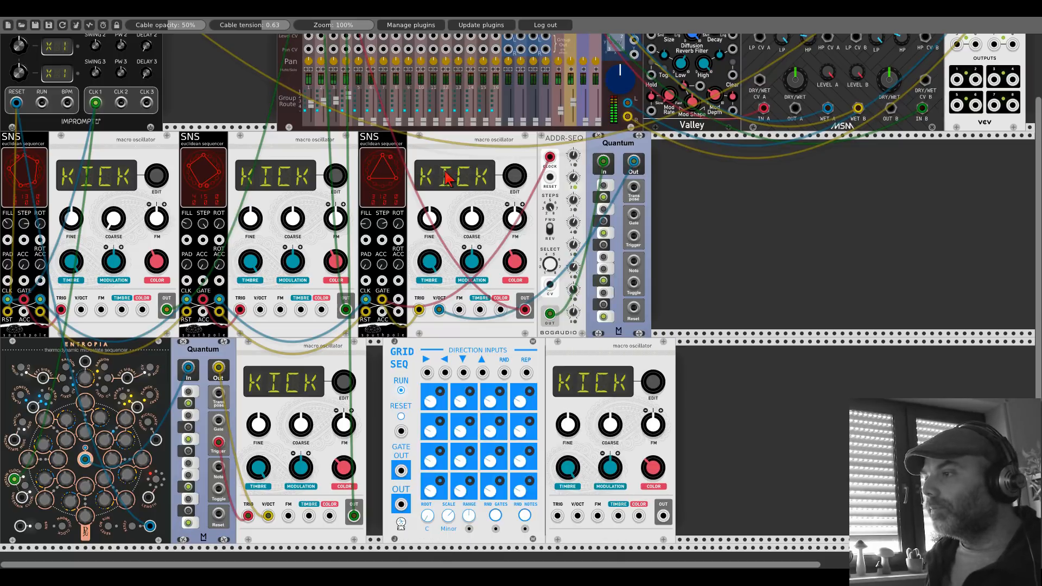
Step: Set Clocked's second and third ratios to /8 and /24, and patch CLK 2 and CLK 3 to GridSeq's rightward and downward direction inputs
scroll(234, 146, "up", 4)
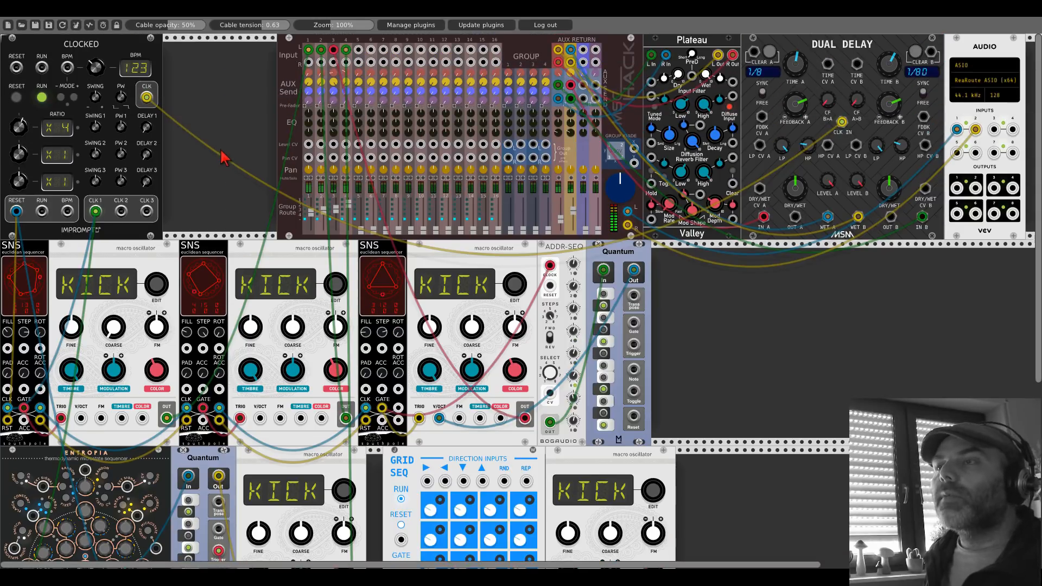
left_click_drag(18, 155, 19, 198)
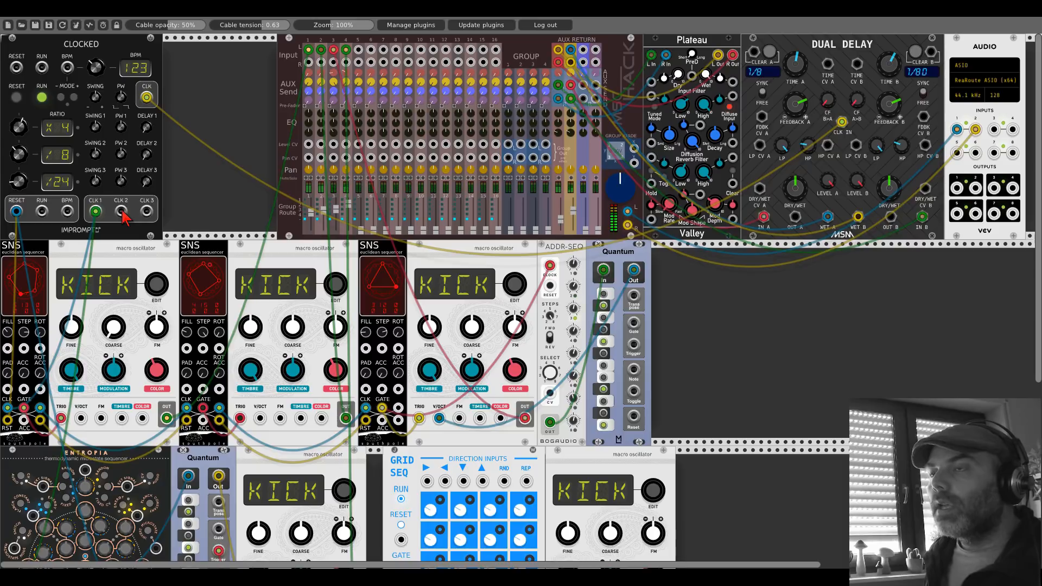
left_click_drag(121, 211, 426, 426)
scroll(121, 211, "down", 2)
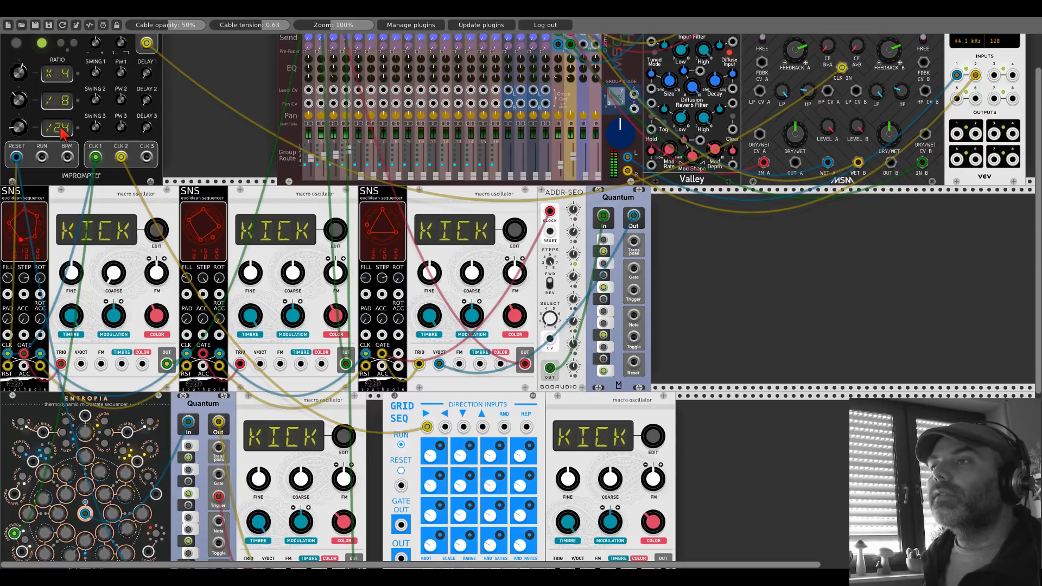
left_click_drag(146, 157, 465, 428)
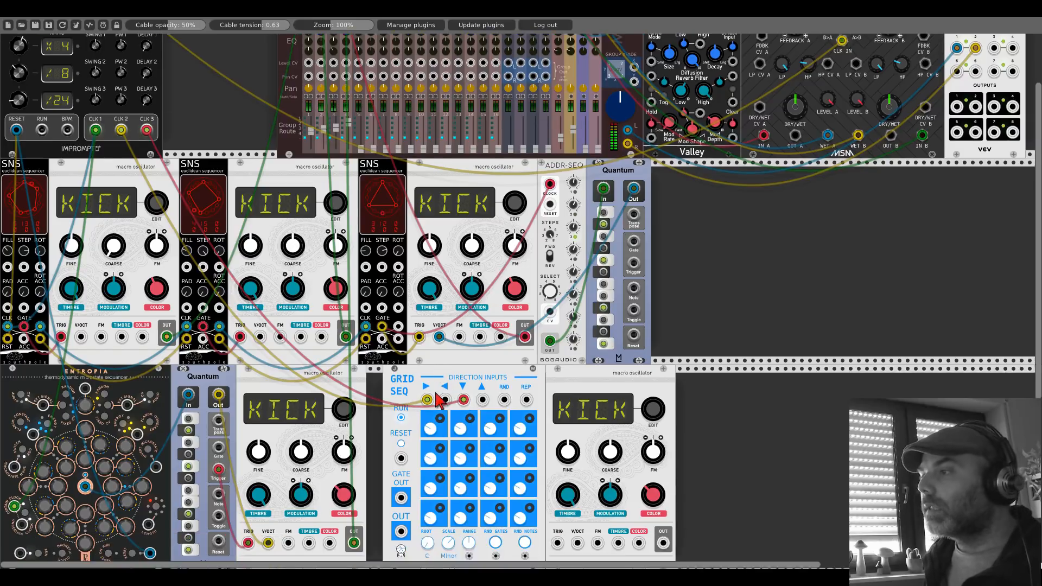
Step: Randomize GridSeq's notes, adjust its range, and patch GATE OUT and OUT to the fifth oscillator's TRIG and V/OCT
scroll(442, 404, "down", 3)
left_click(524, 489)
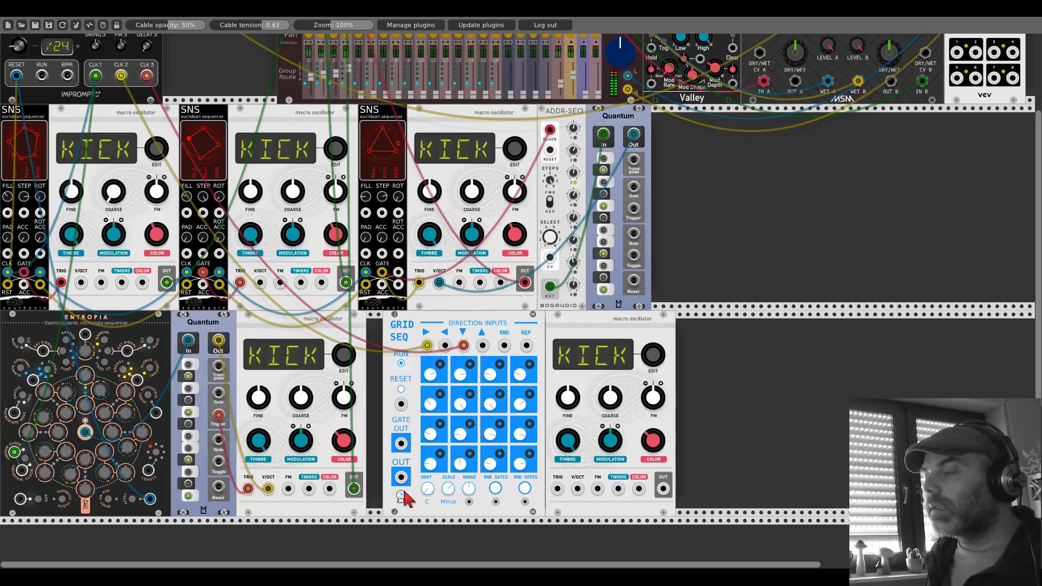
left_click_drag(468, 491, 467, 510)
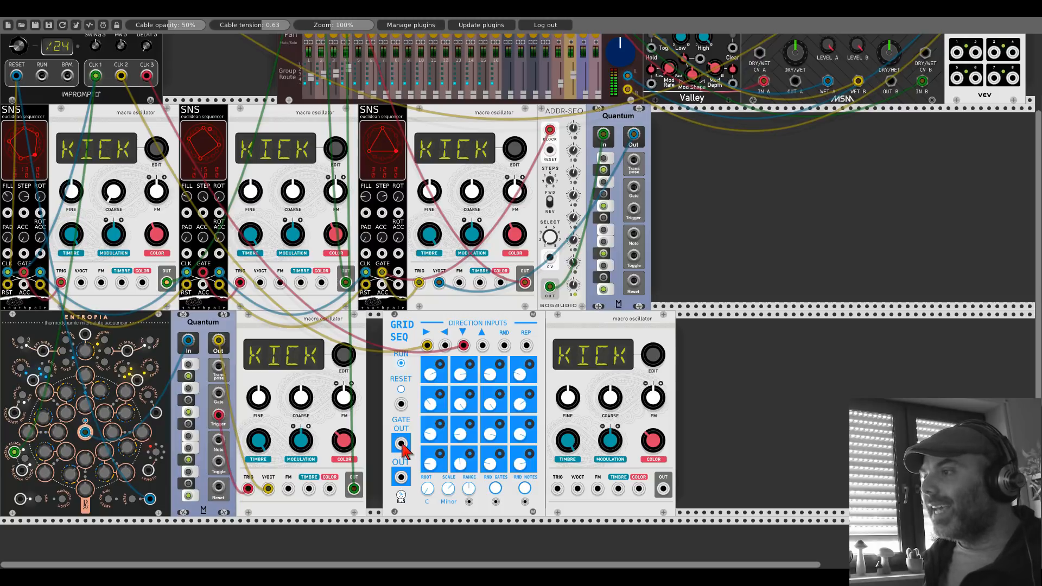
left_click_drag(401, 443, 557, 488)
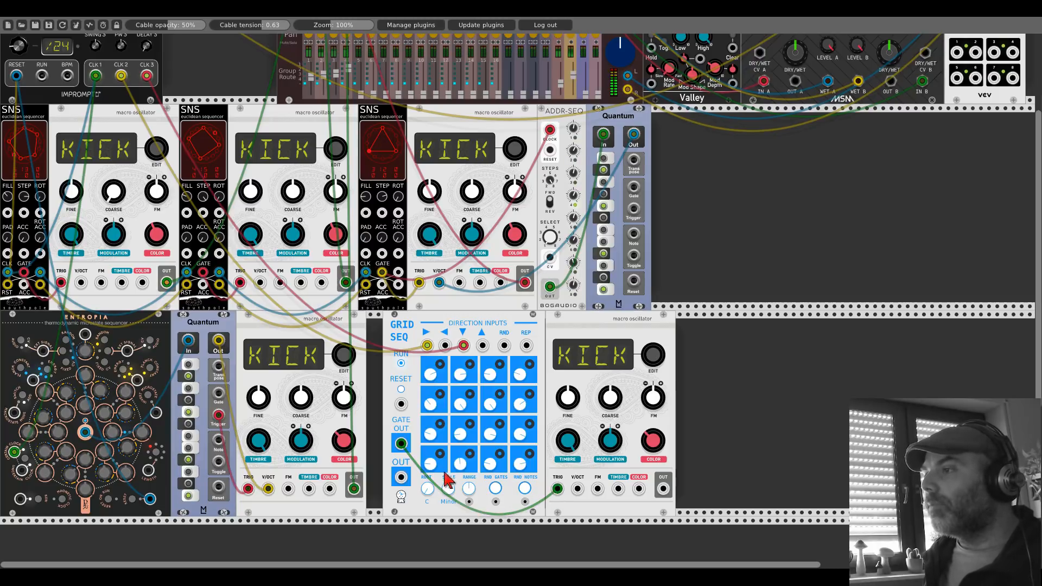
left_click_drag(401, 477, 573, 491)
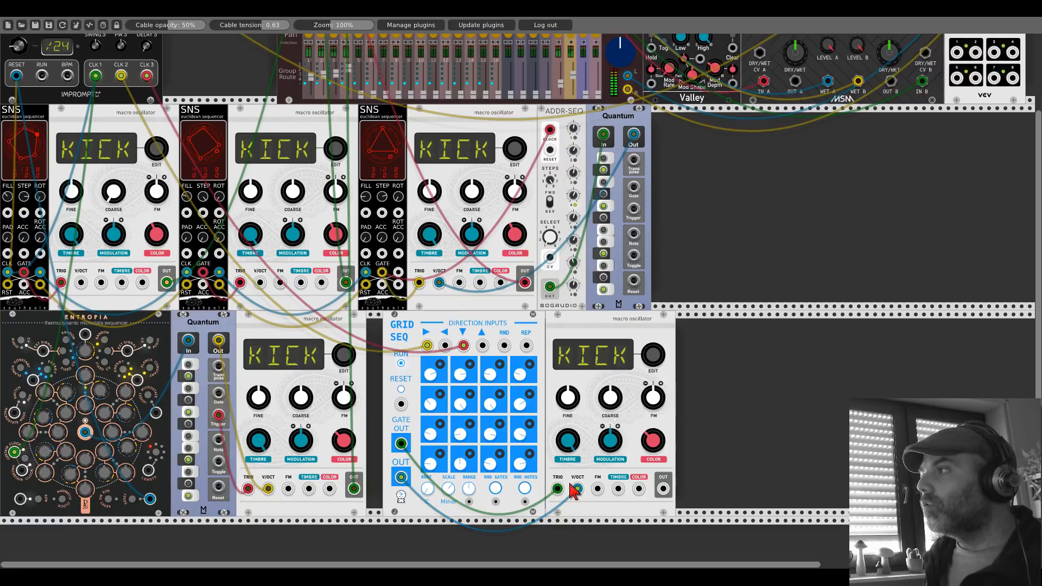
Step: Add Alright Devices' Chronoblob2 beside the fifth oscillator and feed the oscillator's output into the delay's left input
right_click(698, 407)
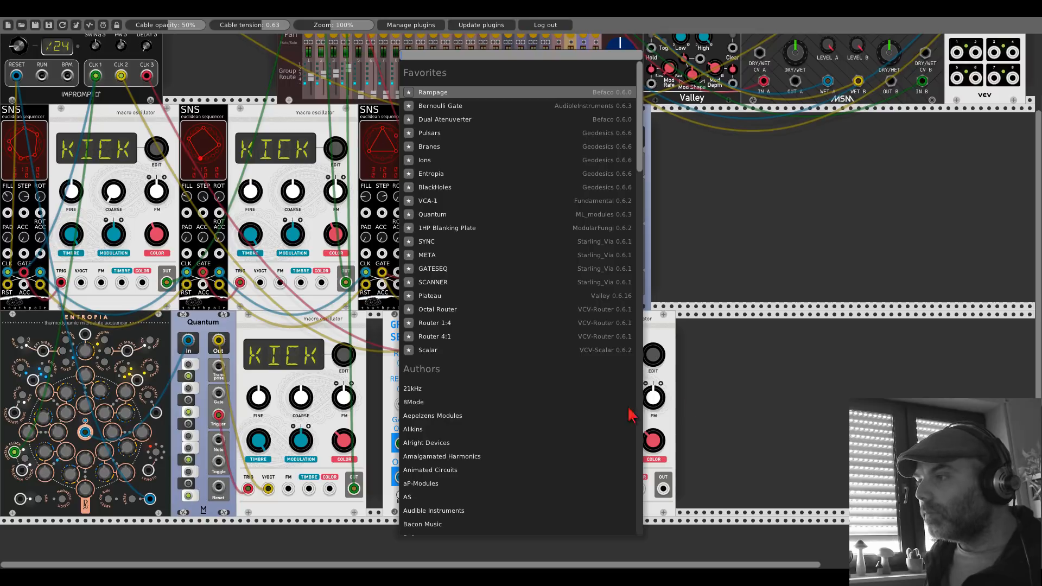
left_click(450, 444)
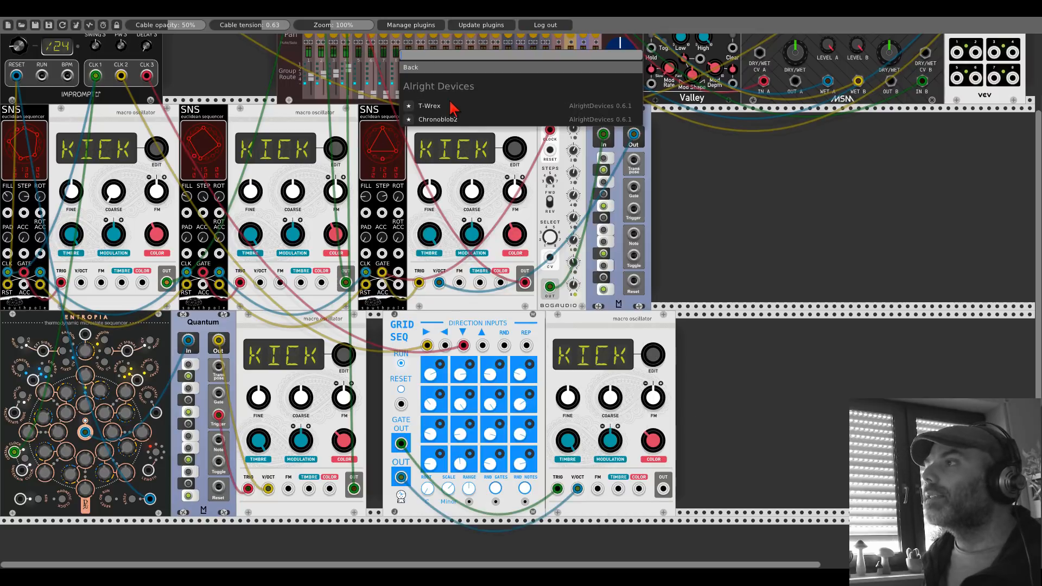
left_click(450, 119)
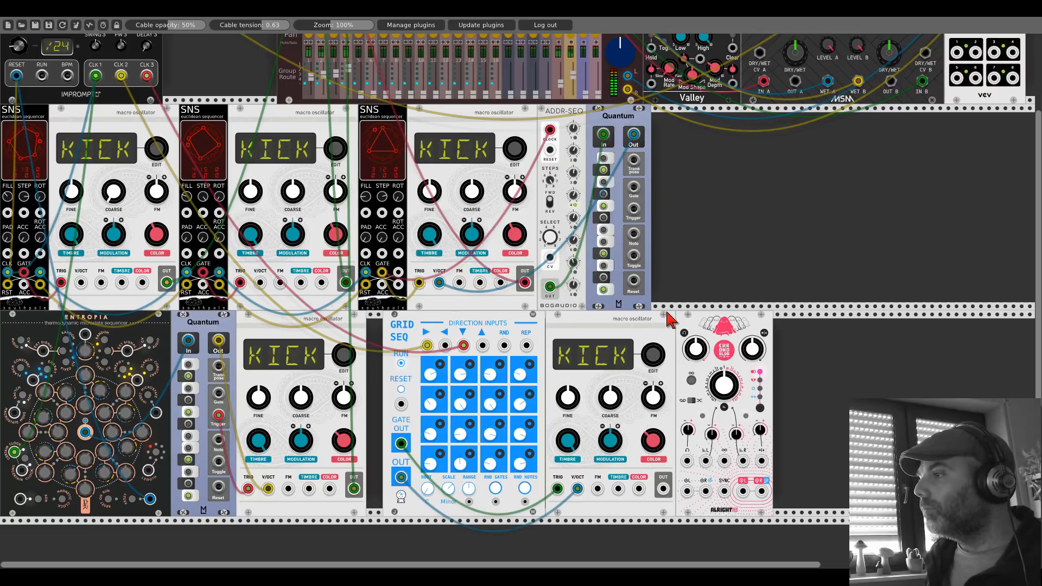
left_click_drag(664, 488, 685, 490)
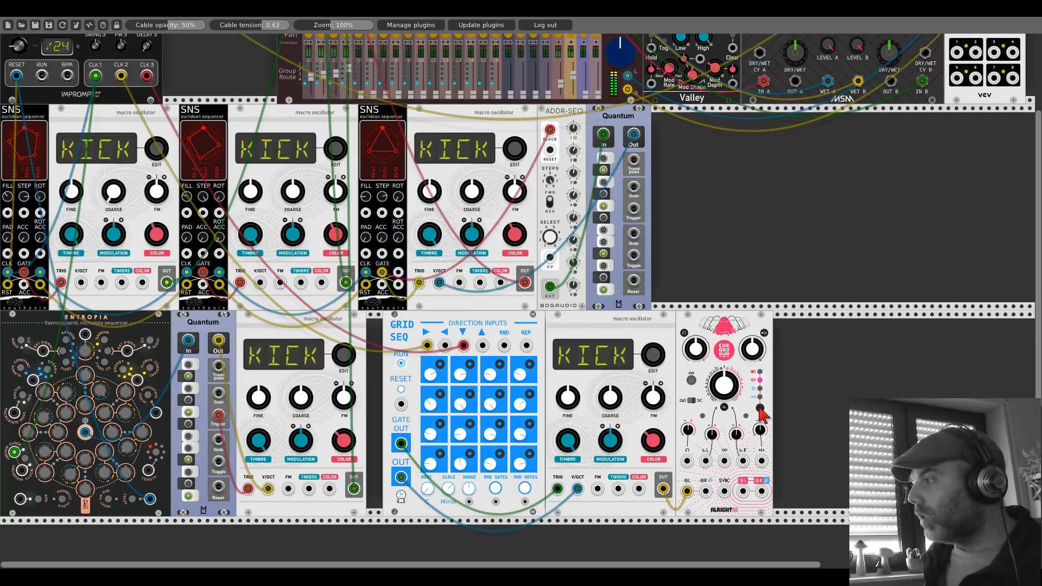
Step: Connect Chronoblob2's SYNC input to Clocked's master CLK output
scroll(728, 492, "up", 5)
left_click_drag(726, 490, 147, 97)
scroll(495, 265, "down", 5)
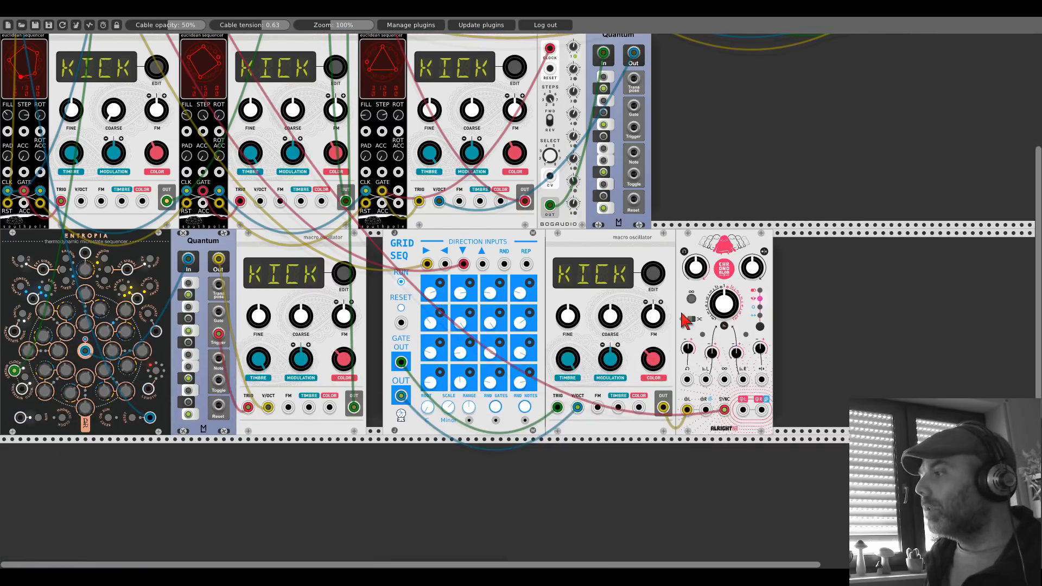
Step: Route Chronoblob2's left and right outputs to the stereo inputs of mixer channel 5 and bring that channel up
scroll(743, 407, "up", 8)
left_click_drag(744, 407, 359, 64)
scroll(360, 64, "down", 9)
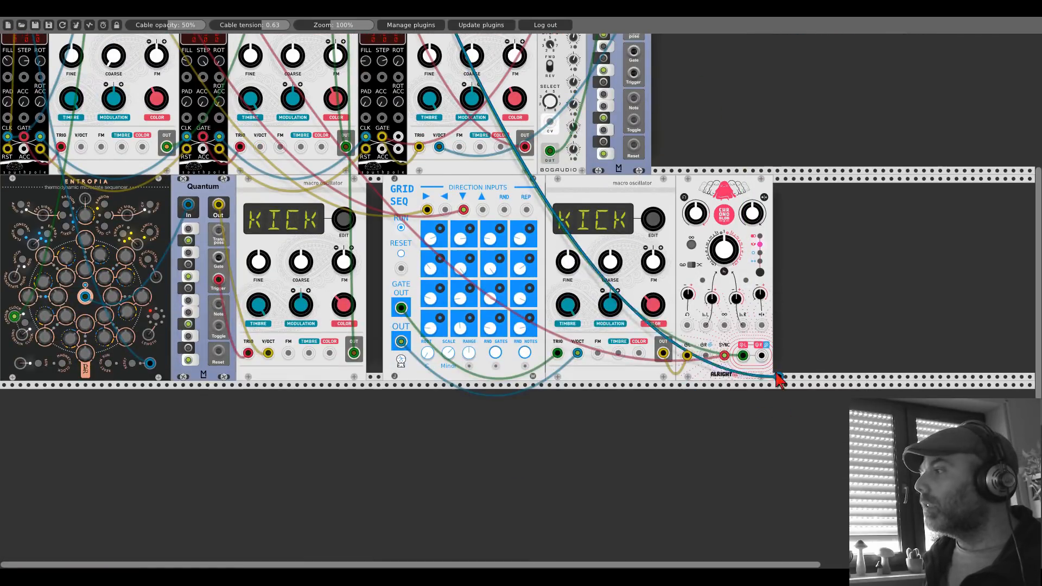
scroll(386, 147, "up", 6)
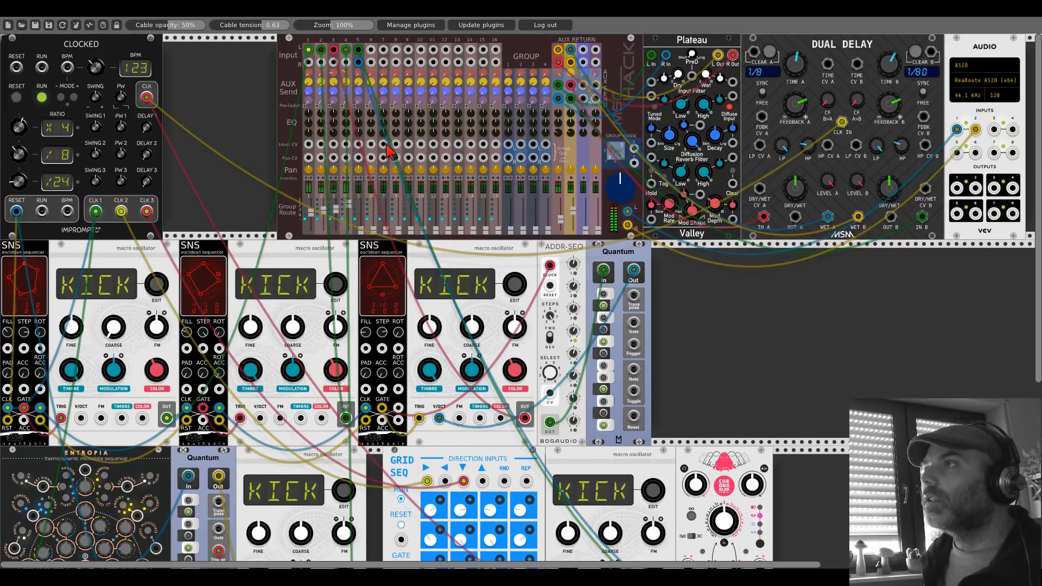
left_click(361, 178)
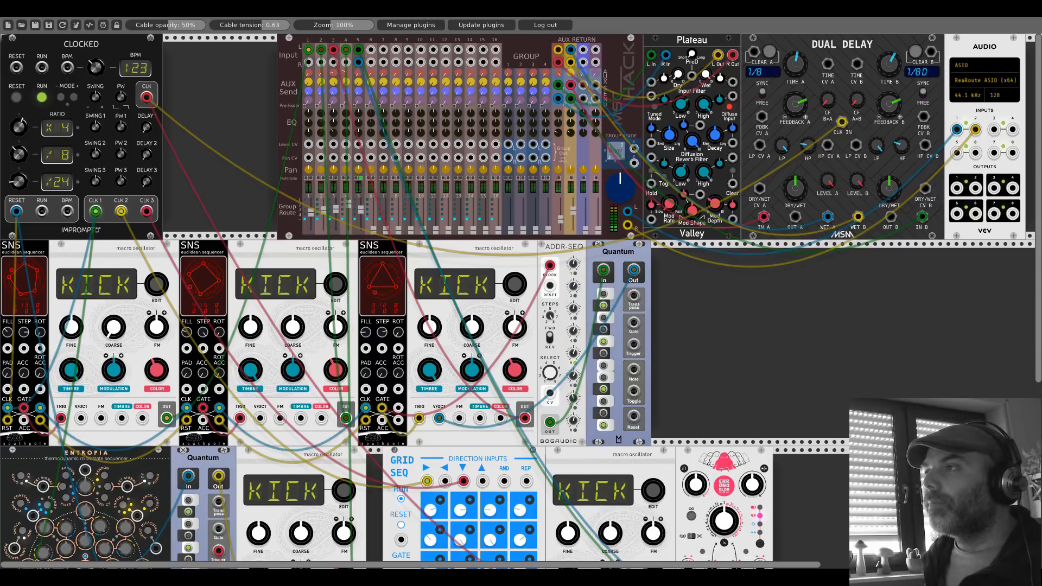
Step: Adjust Chronoblob2's delay knobs and the fifth oscillator's COLOR amount while listening to the mix
scroll(793, 338, "down", 5)
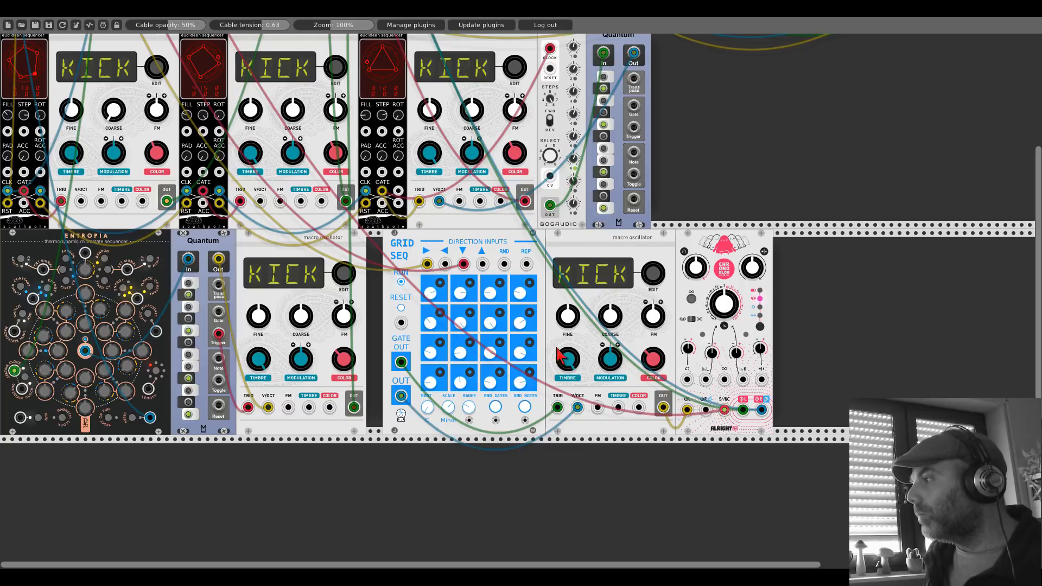
left_click_drag(710, 354, 710, 399)
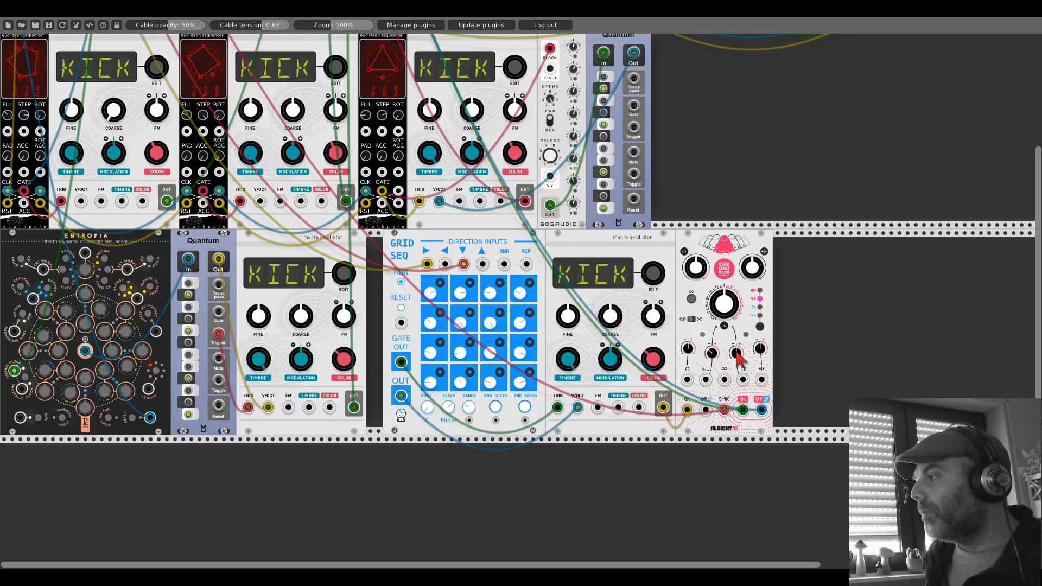
left_click_drag(737, 351, 737, 336)
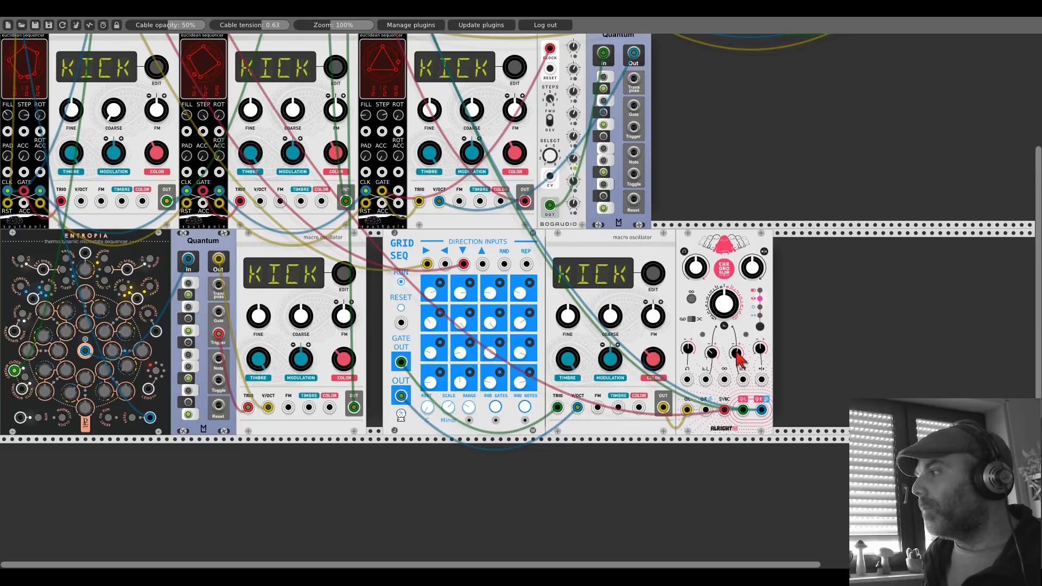
left_click_drag(696, 274, 697, 252)
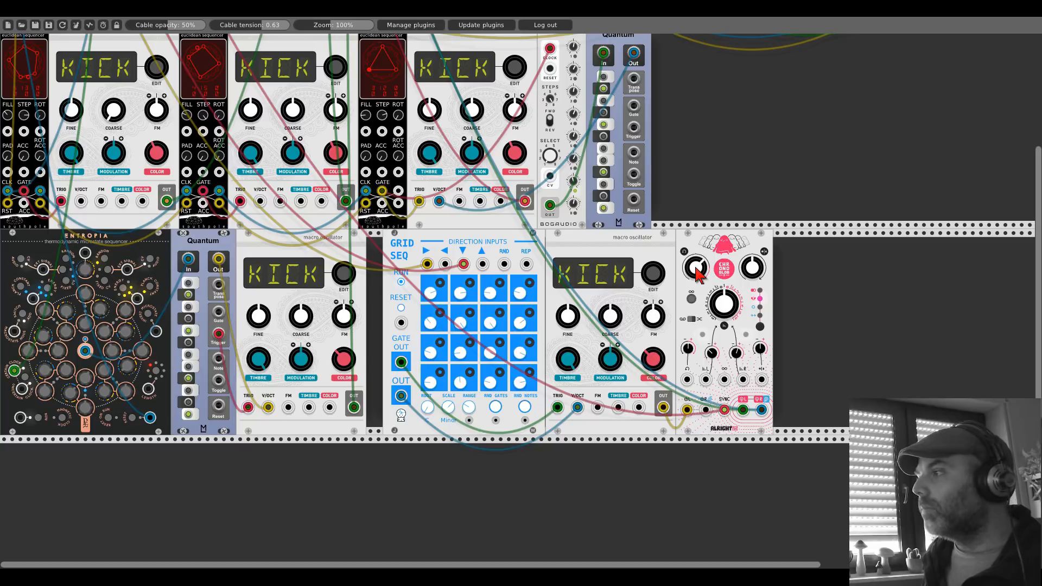
left_click_drag(651, 353, 653, 353)
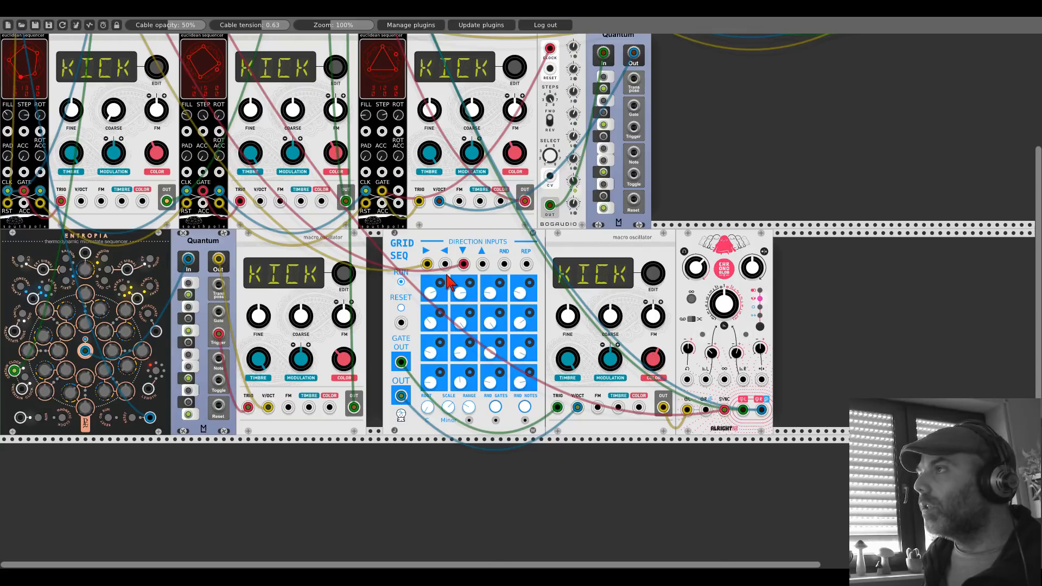
Step: Connect GridSeq's reset input to Clocked's RESET output and reset the clock
scroll(449, 282, "up", 5)
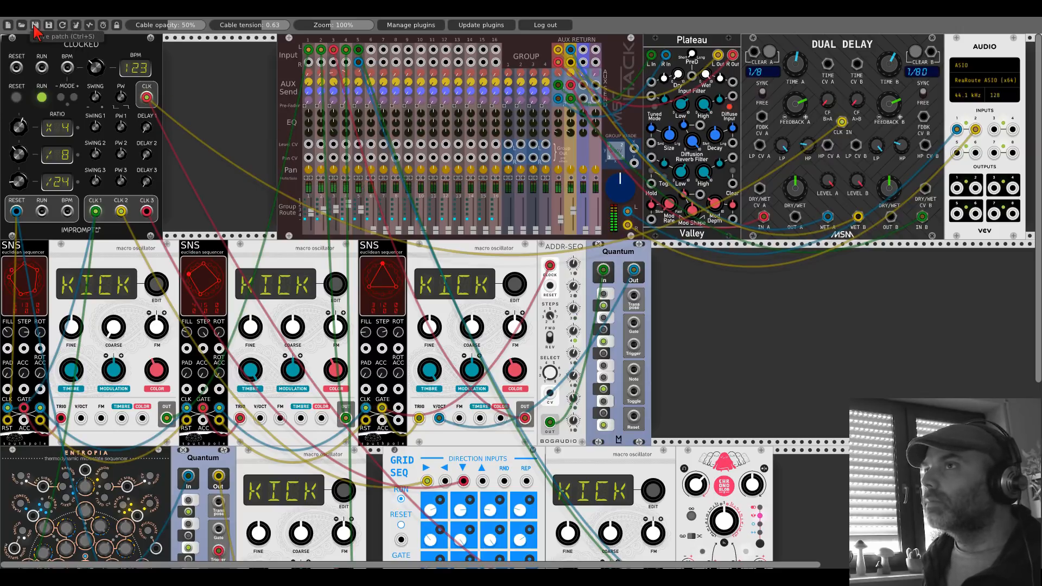
scroll(420, 312, "down", 3)
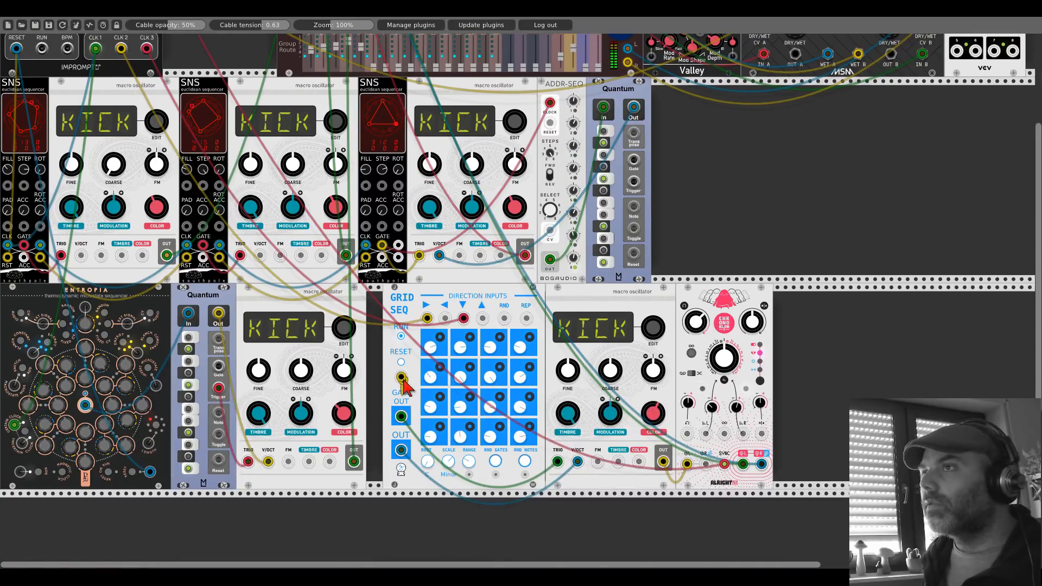
scroll(404, 383, "up", 3)
left_click_drag(15, 206, 16, 207)
left_click(19, 97)
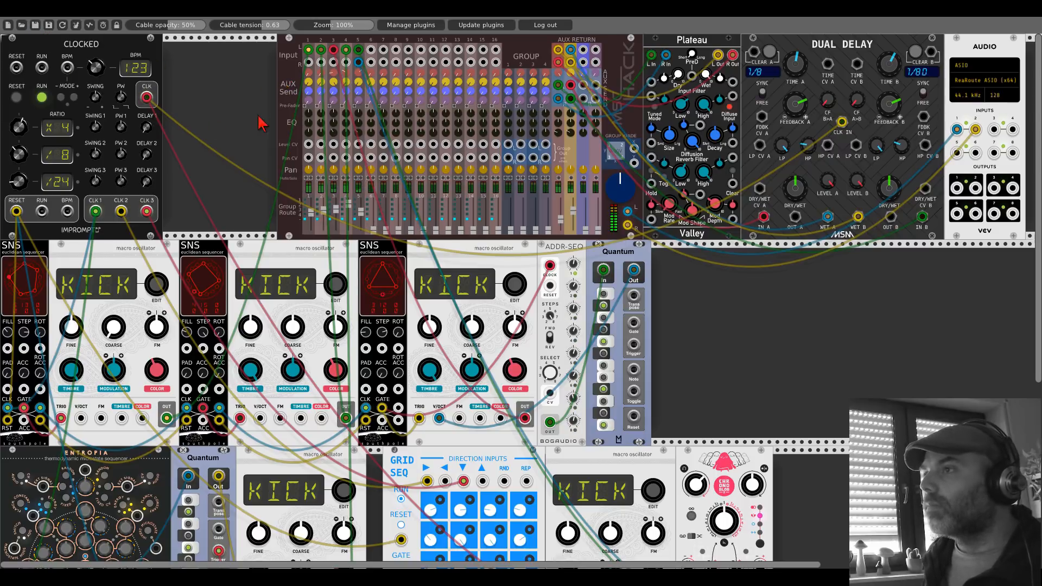
Step: Toggle Chronoblob2's infinite loop on and off twice to try its effect on the fifth voice
scroll(257, 127, "down", 5)
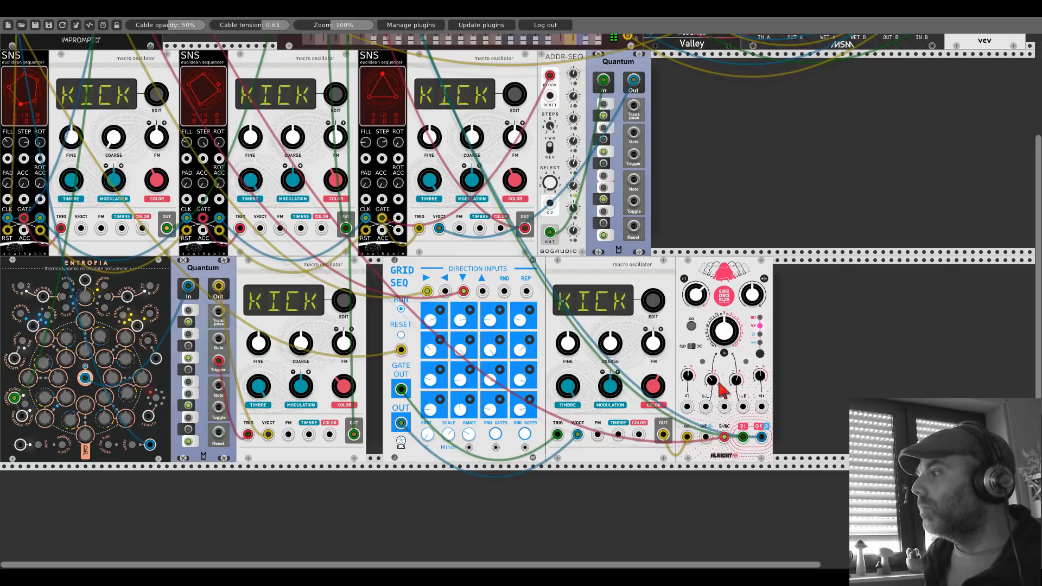
left_click(693, 327)
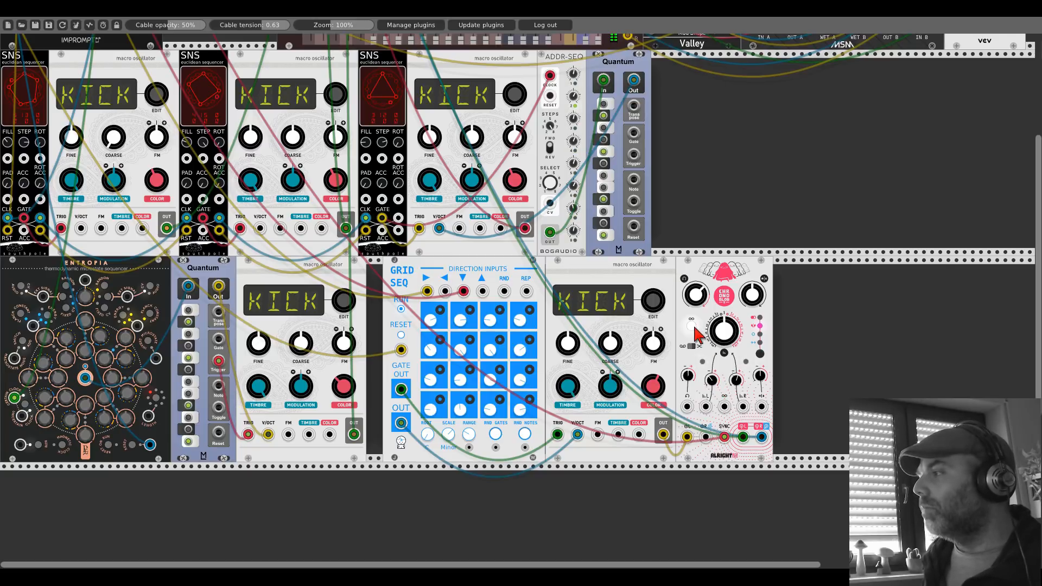
left_click(692, 327)
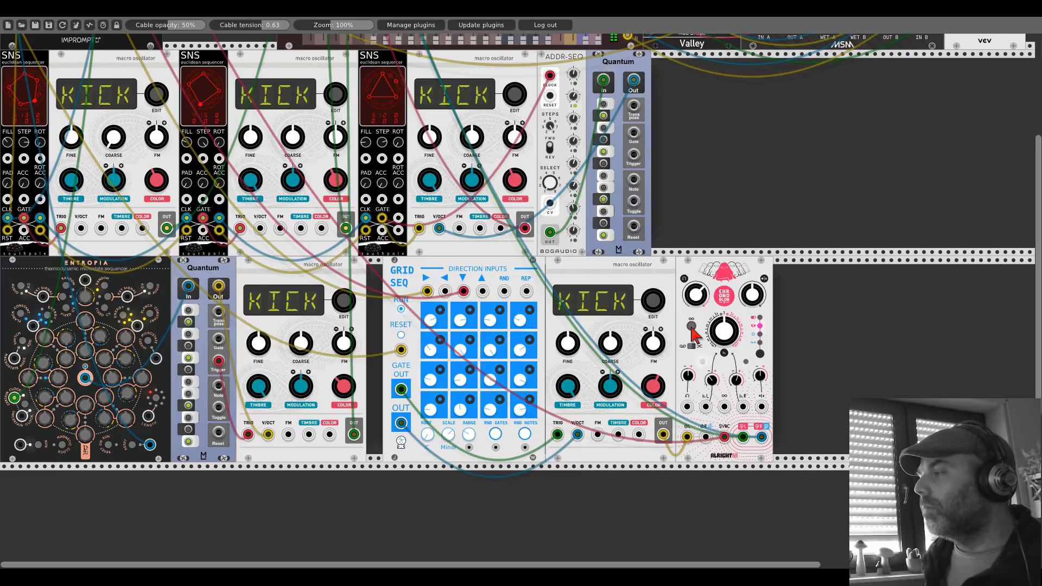
left_click(693, 327)
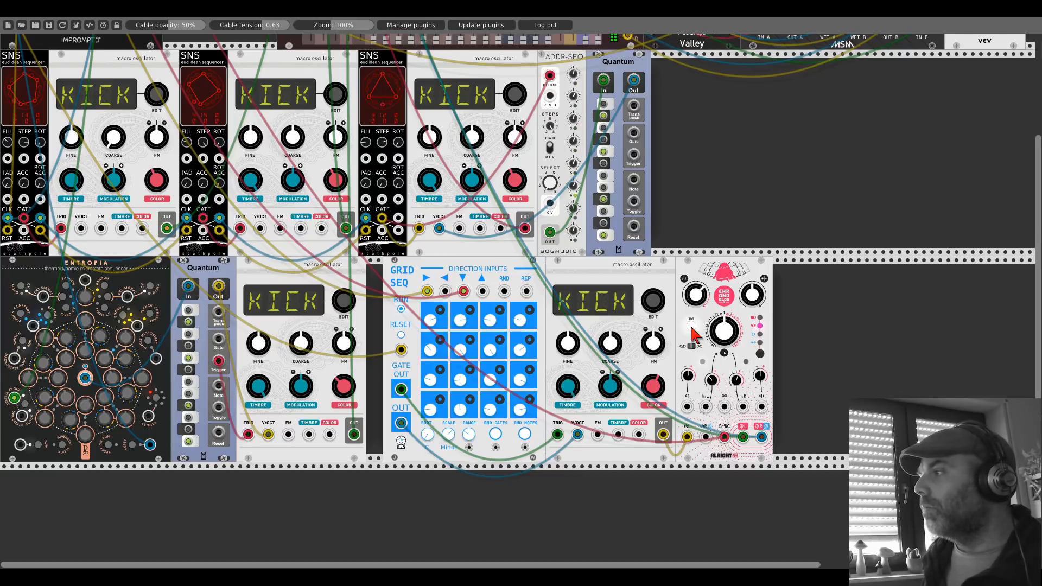
left_click(693, 327)
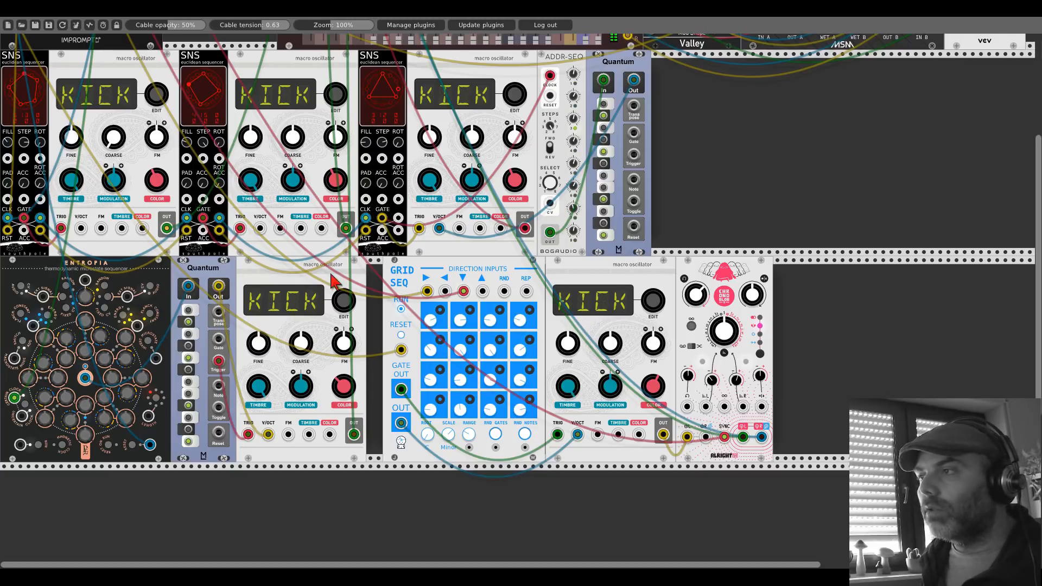
Step: Patch the fifth oscillator's OUT into the fourth oscillator's FM input
left_click_drag(288, 434, 663, 434)
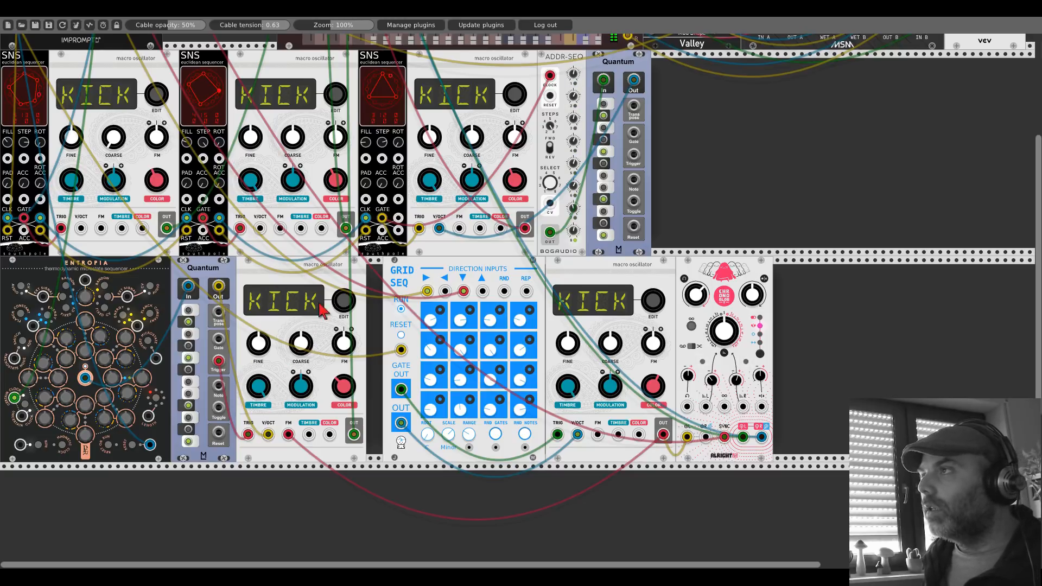
scroll(369, 217, "up", 5)
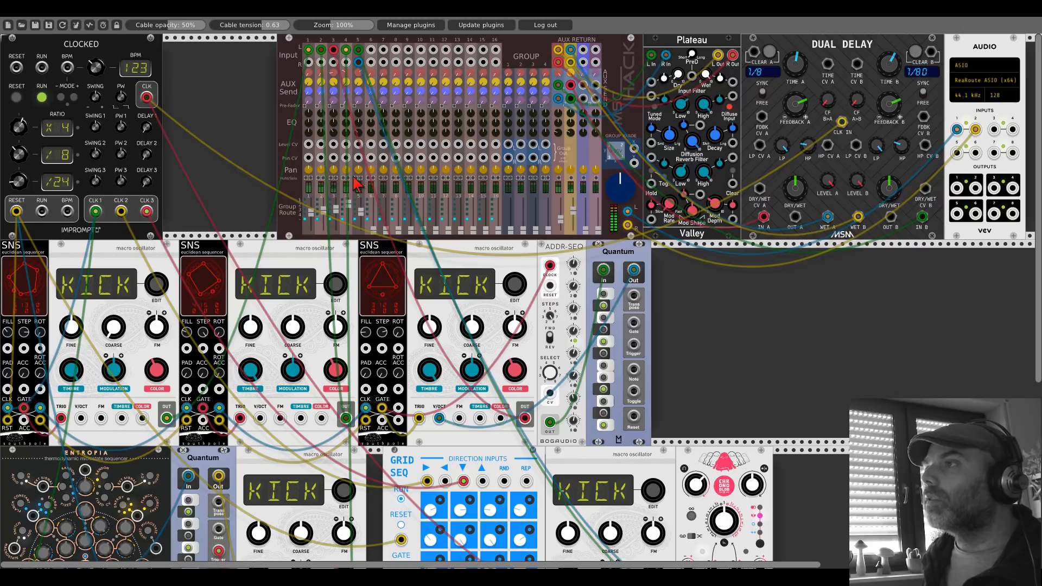
scroll(325, 271, "down", 6)
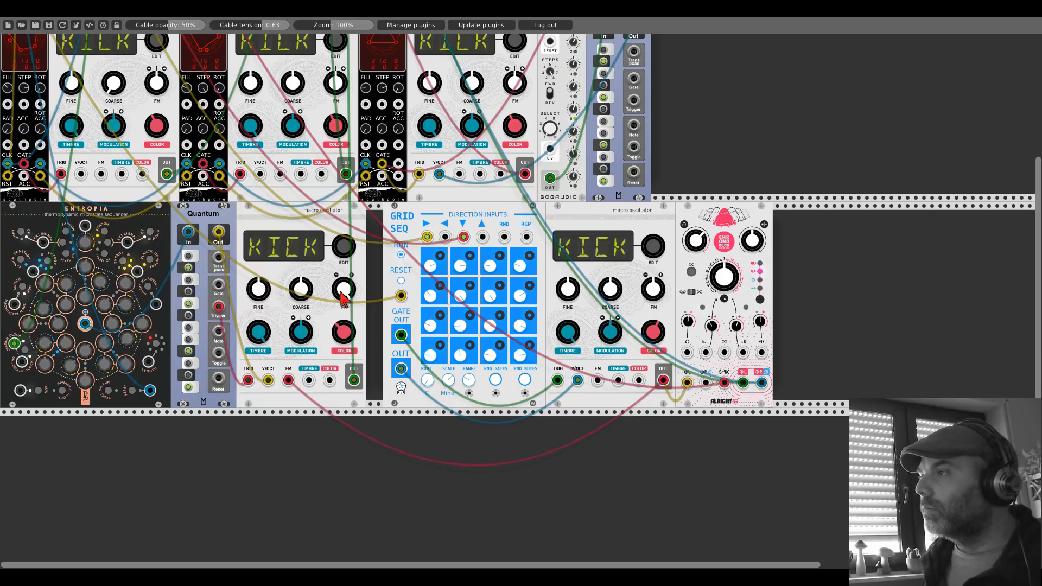
Step: Try GridSeq's Retrigger gate mode with GATE OUT patched to the fourth oscillator's FM input, and return the mode to Trigger
right_click(404, 237)
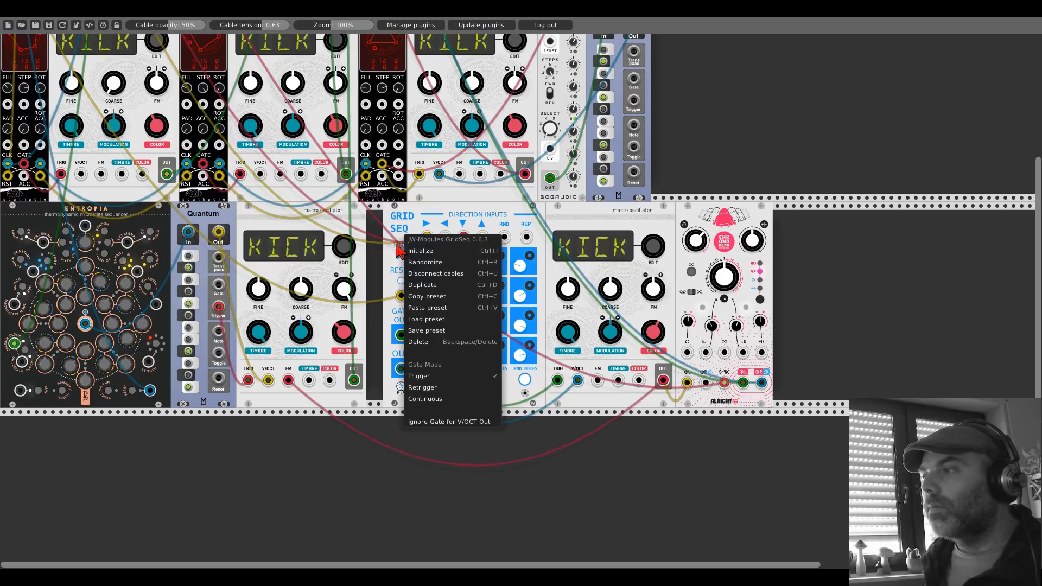
left_click(422, 388)
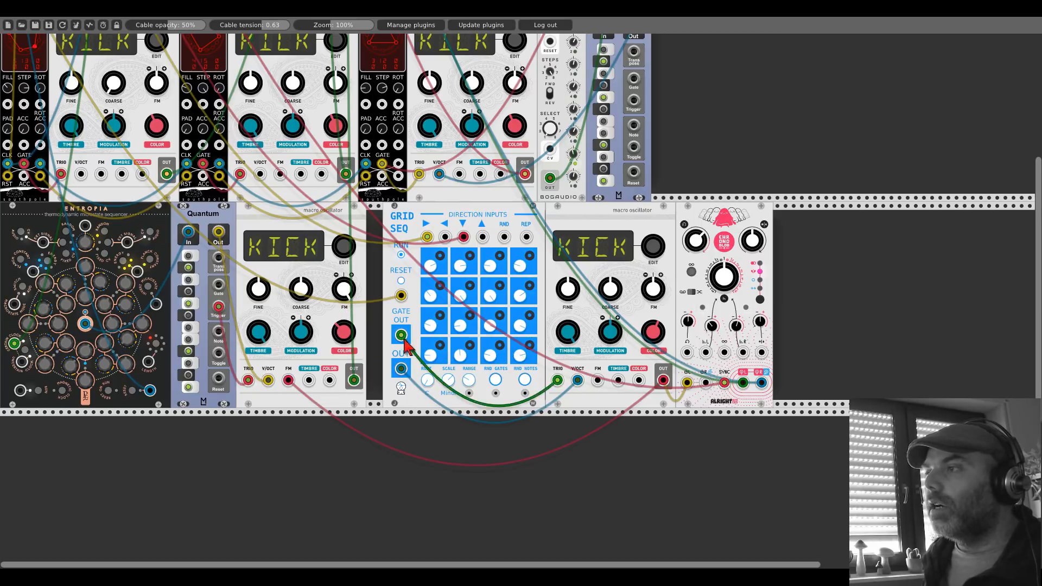
right_click(288, 382)
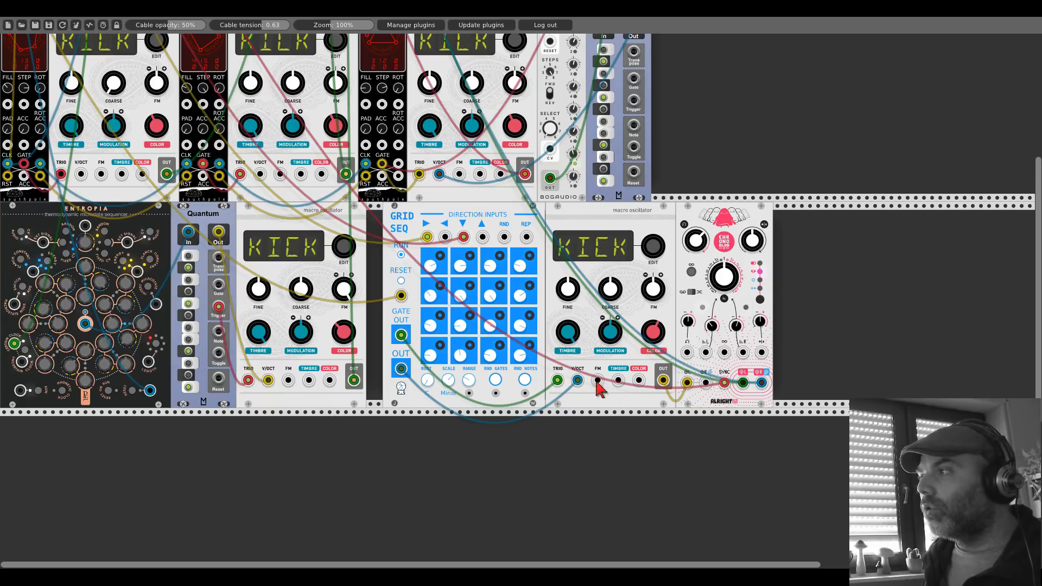
left_click_drag(288, 379, 401, 335)
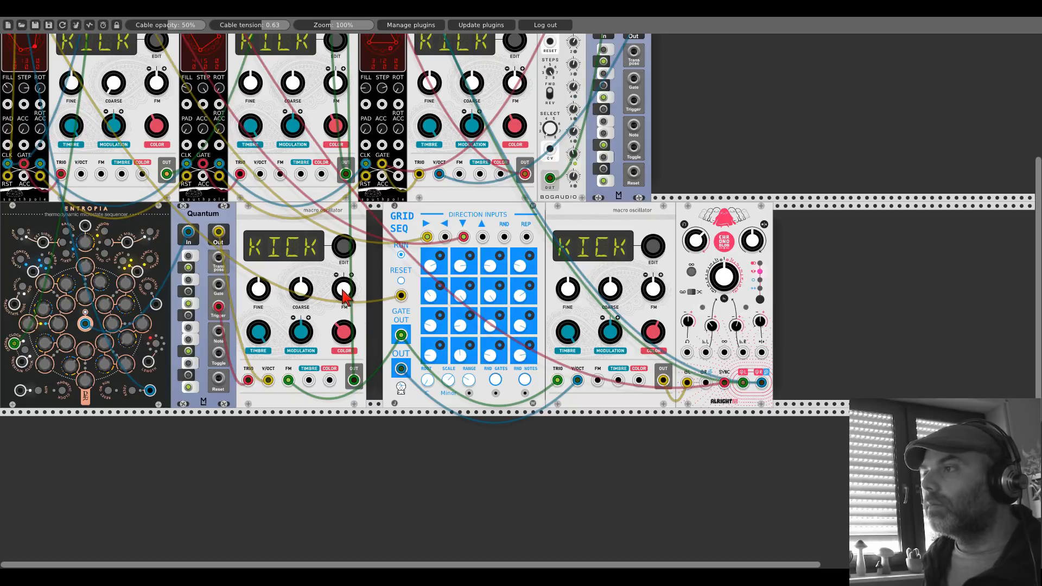
right_click(407, 269)
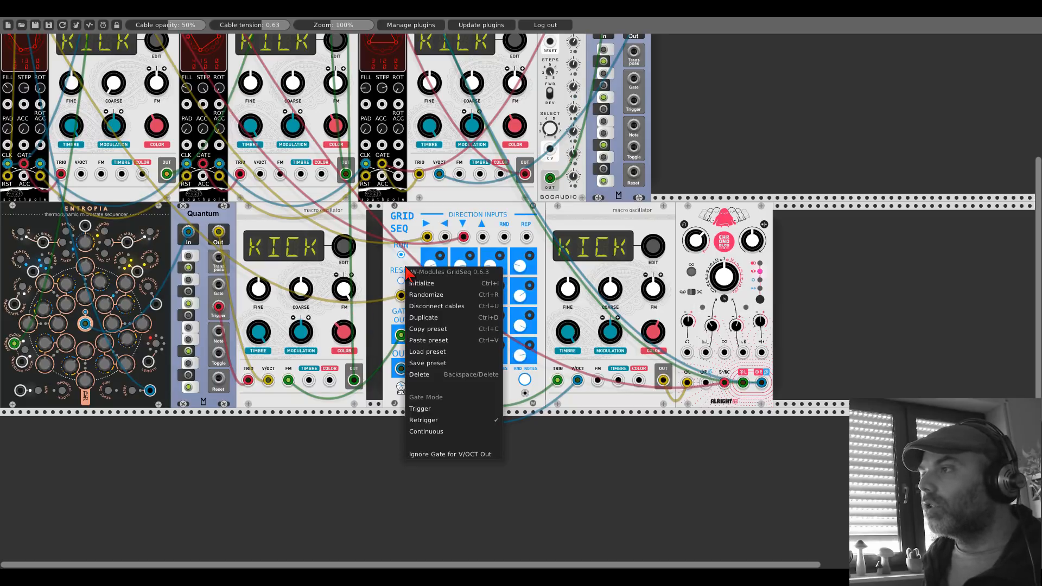
left_click(428, 409)
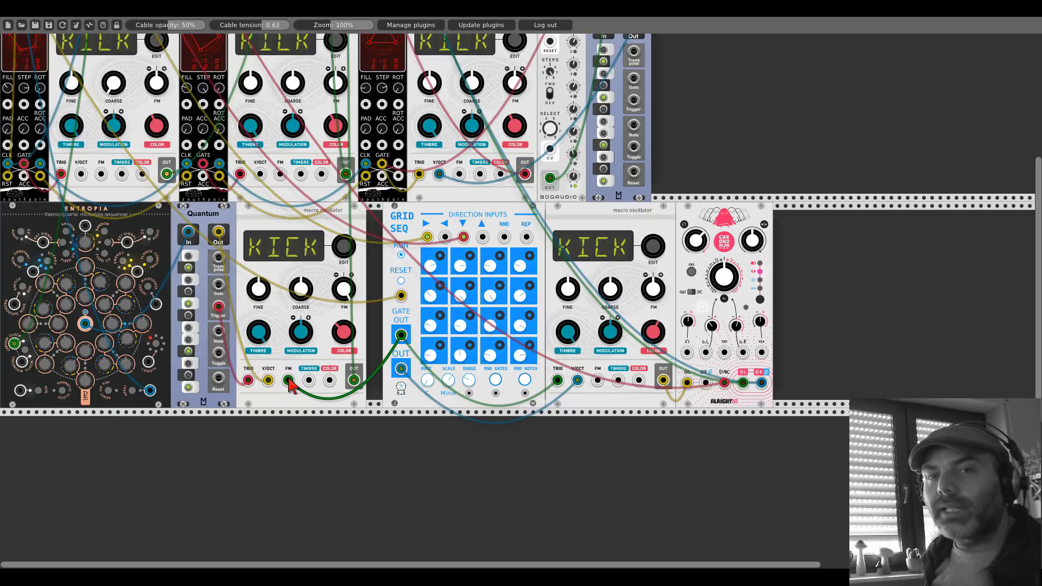
Step: Replace the fourth oscillator's FM cable with one from Clocked's CLK 2 output and adjust its FM amount
right_click(288, 380)
left_click_drag(288, 383, 122, 210)
scroll(288, 384, "up", 8)
scroll(288, 383, "up", 3)
scroll(307, 309, "down", 8)
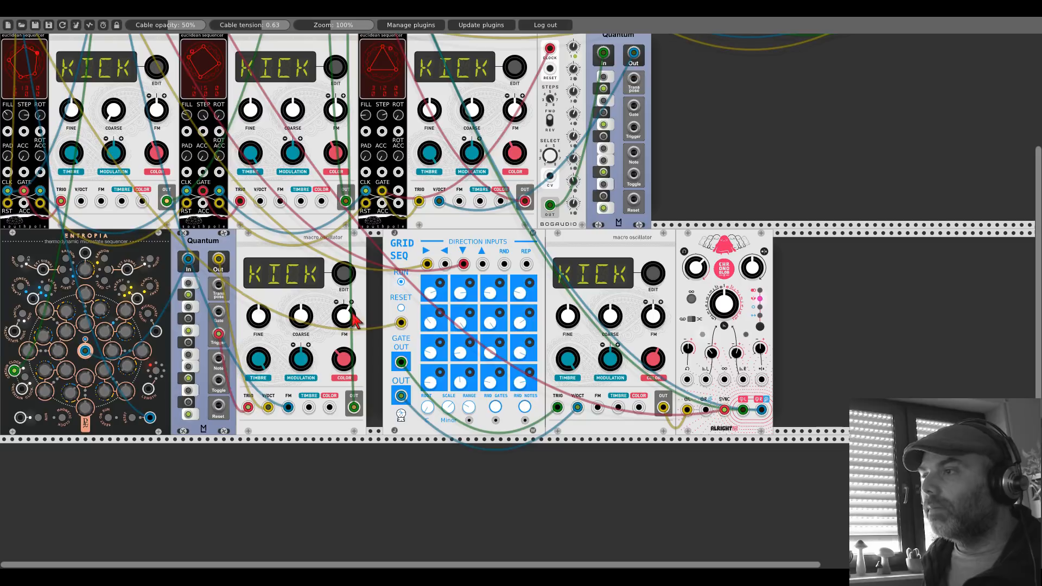
left_click_drag(342, 310, 342, 309)
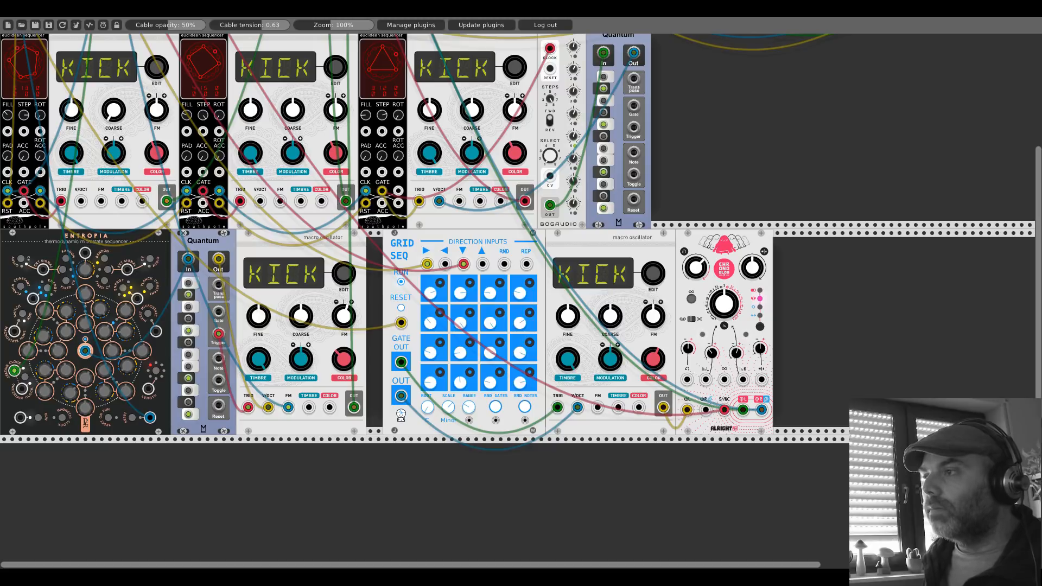
left_click_drag(341, 310, 340, 313)
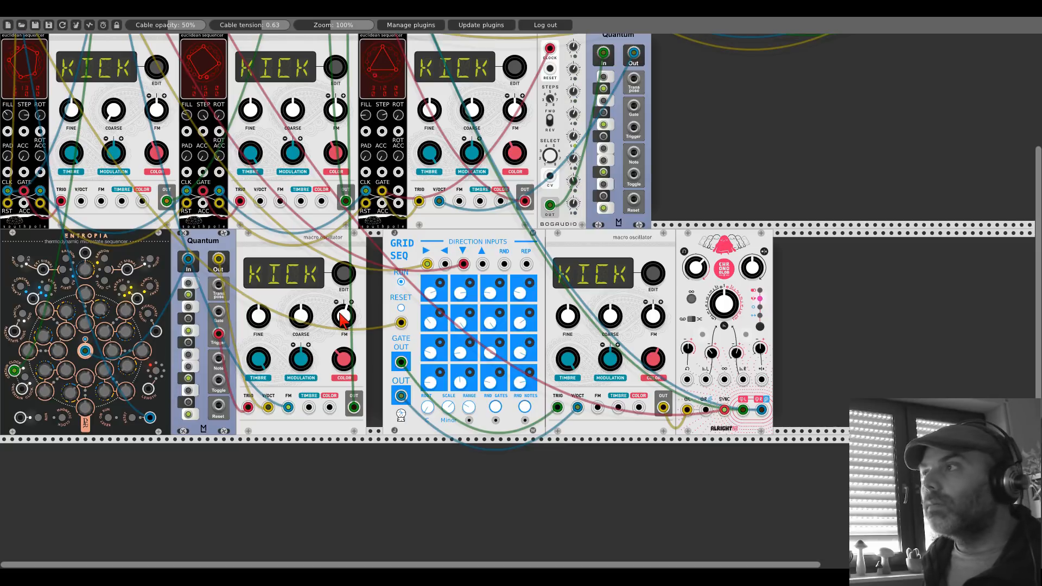
Step: Adjust the pulse width of Clocked's second clock with the PW 2 knob
scroll(343, 321, "up", 5)
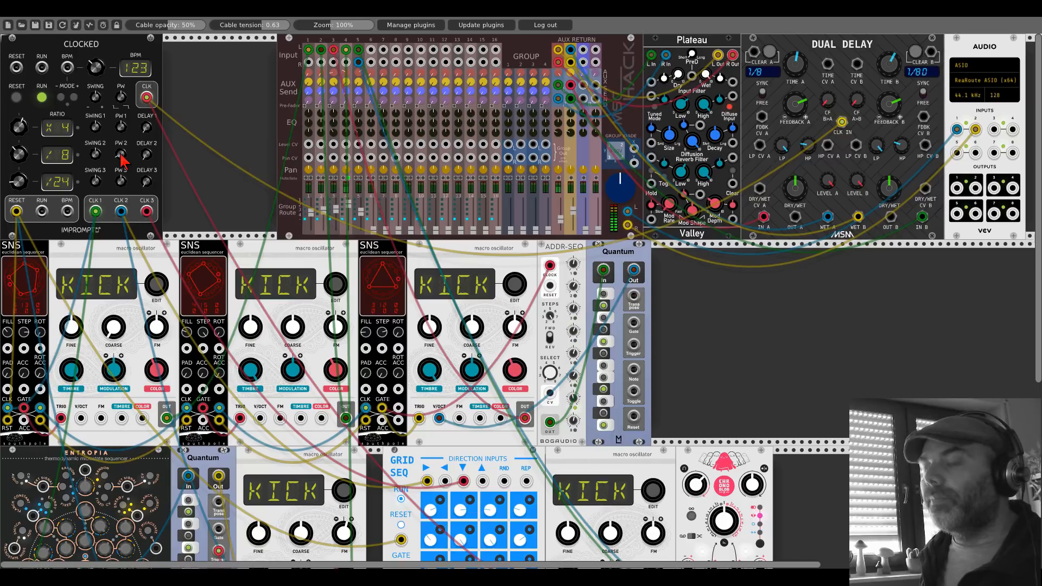
left_click_drag(123, 159, 120, 156)
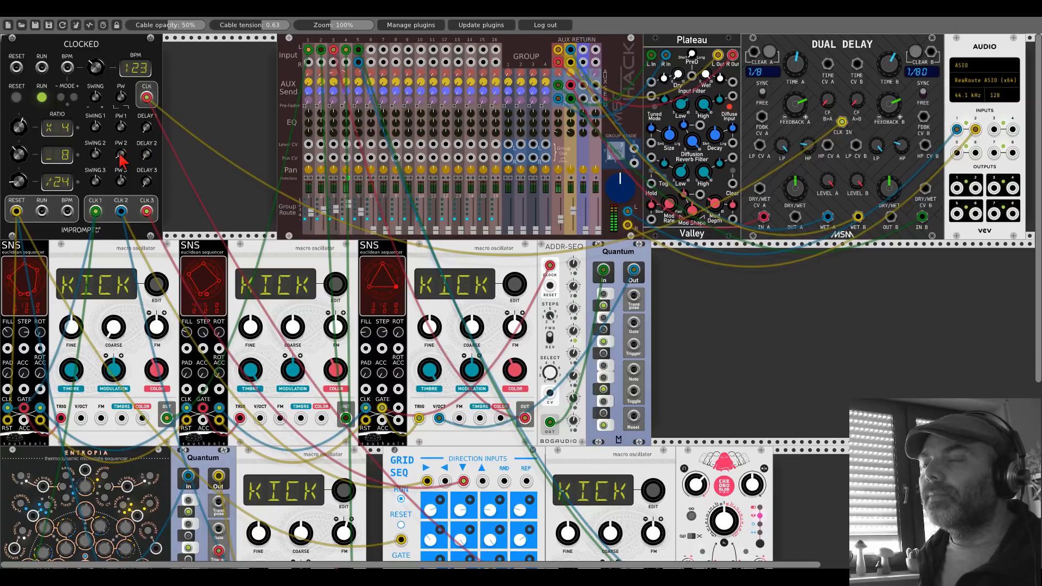
left_click_drag(119, 154, 120, 156)
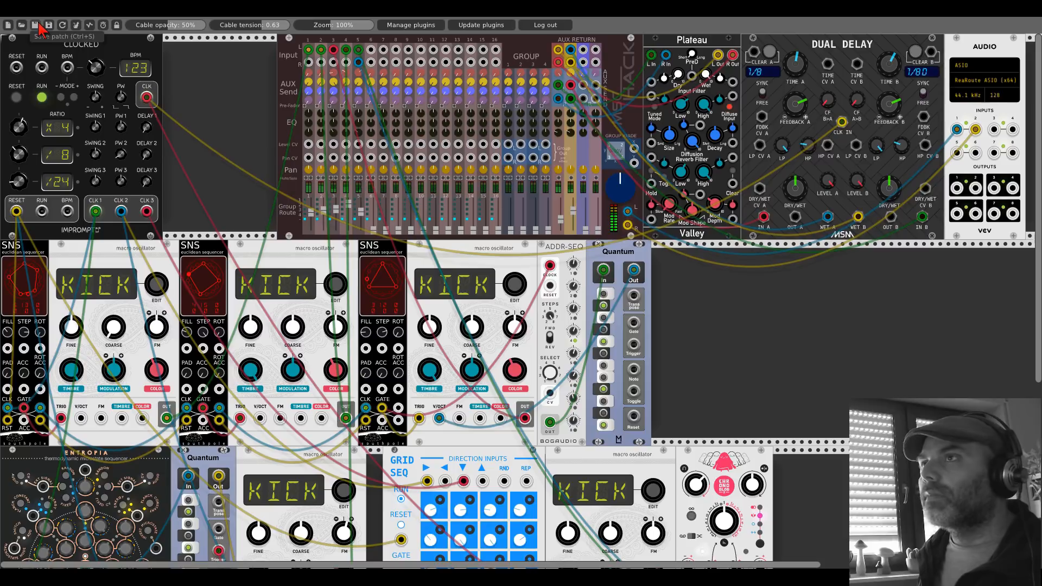
Step: Paste a copy of the macro oscillator into the middle row, just after ADDR-SEQ's Quantum module
scroll(250, 169, "down", 5)
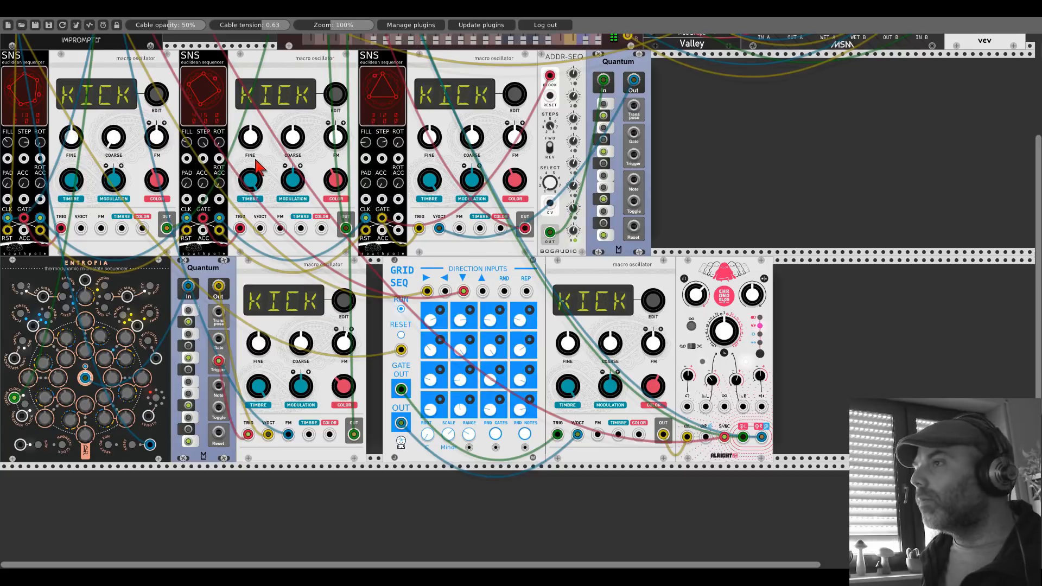
scroll(259, 168, "up", 2)
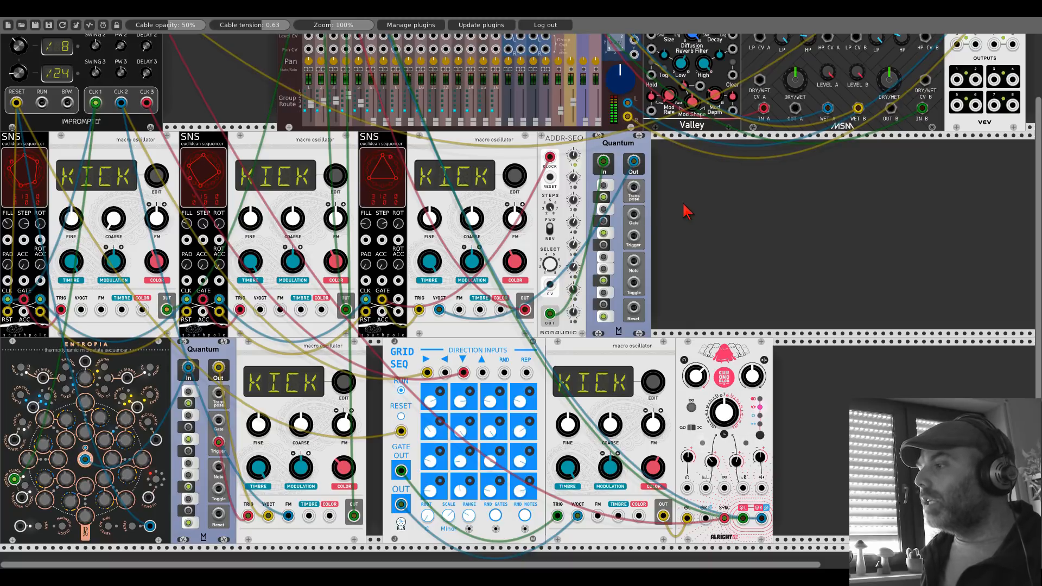
key("ctrl+v")
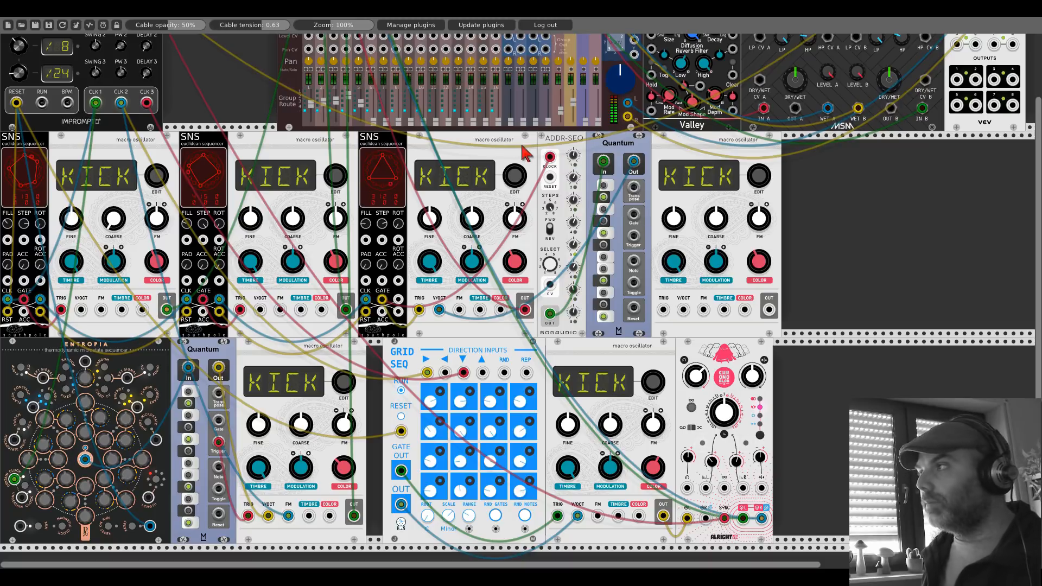
left_click_drag(668, 171, 678, 163)
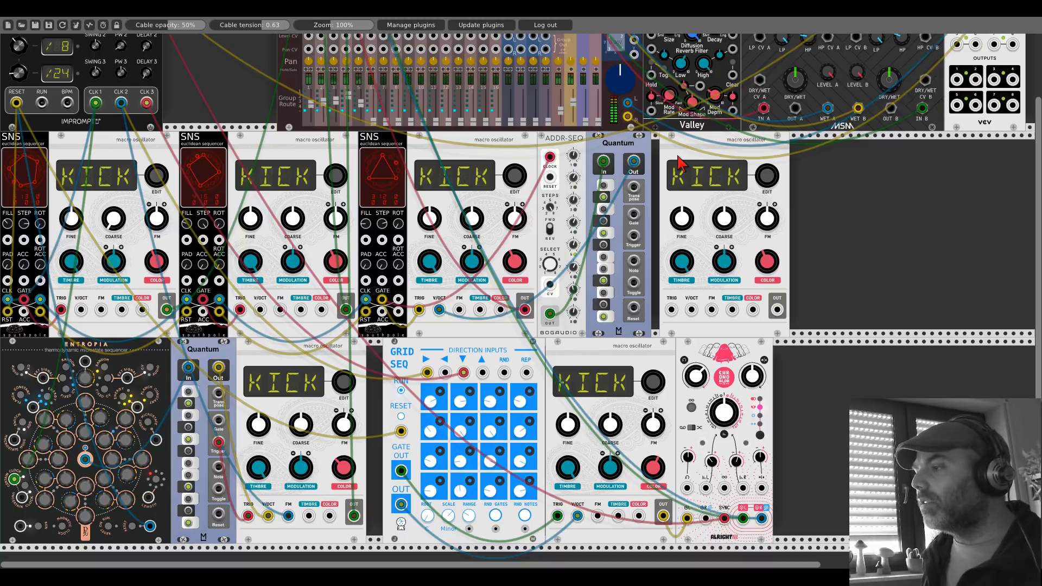
Step: Duplicate Chronoblob2, place it beside the new oscillator, and shift both modules to leave a gap after Quantum
scroll(489, 358, "right", 5)
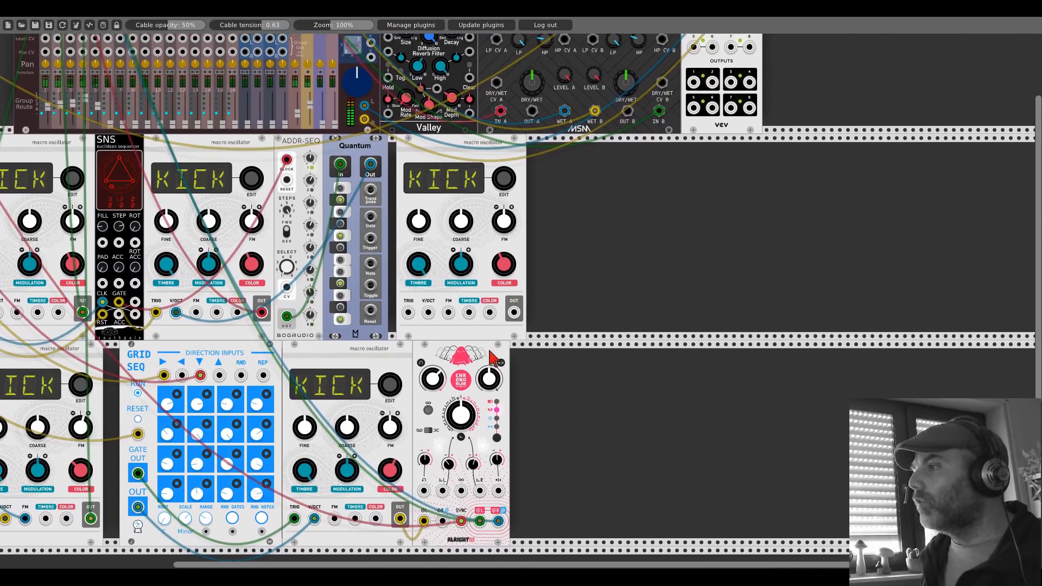
key("ctrl+d")
left_click_drag(532, 352, 531, 208)
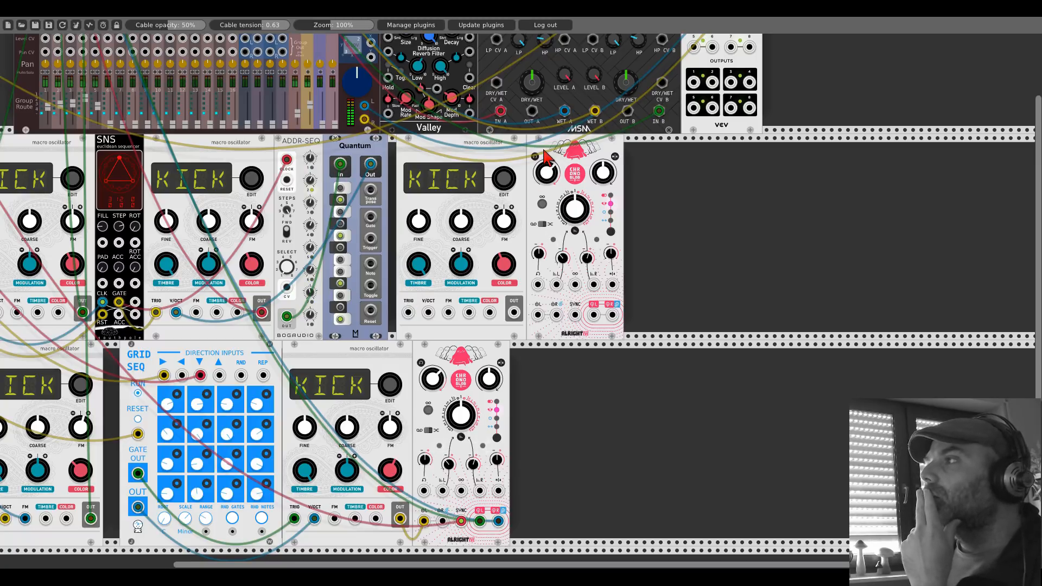
left_click_drag(545, 155, 621, 147)
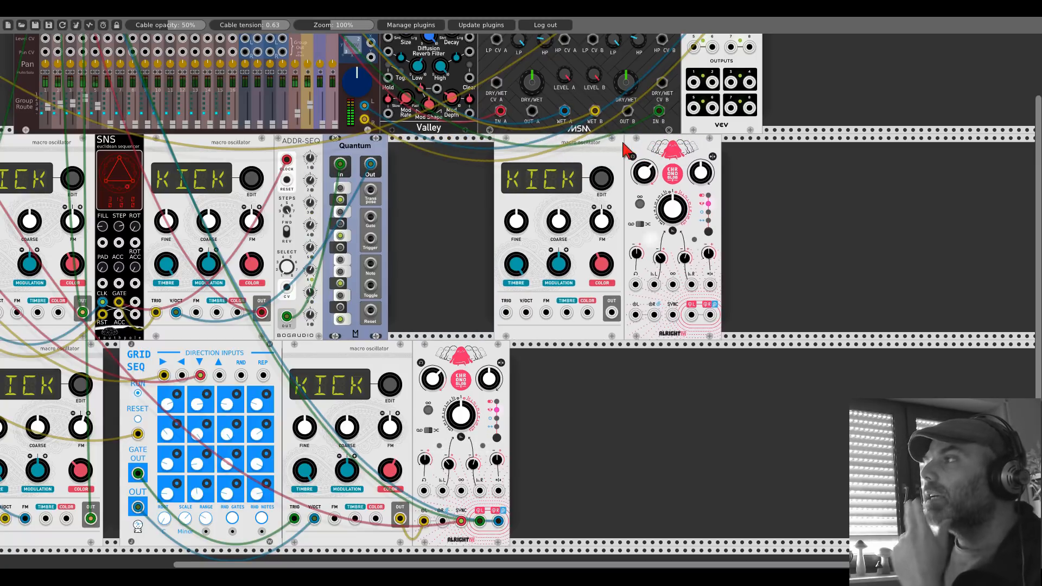
Step: Duplicate the SNS sequencer in front of the new oscillator and chain its clock and reset inputs from the third SNS
key("ctrl+d")
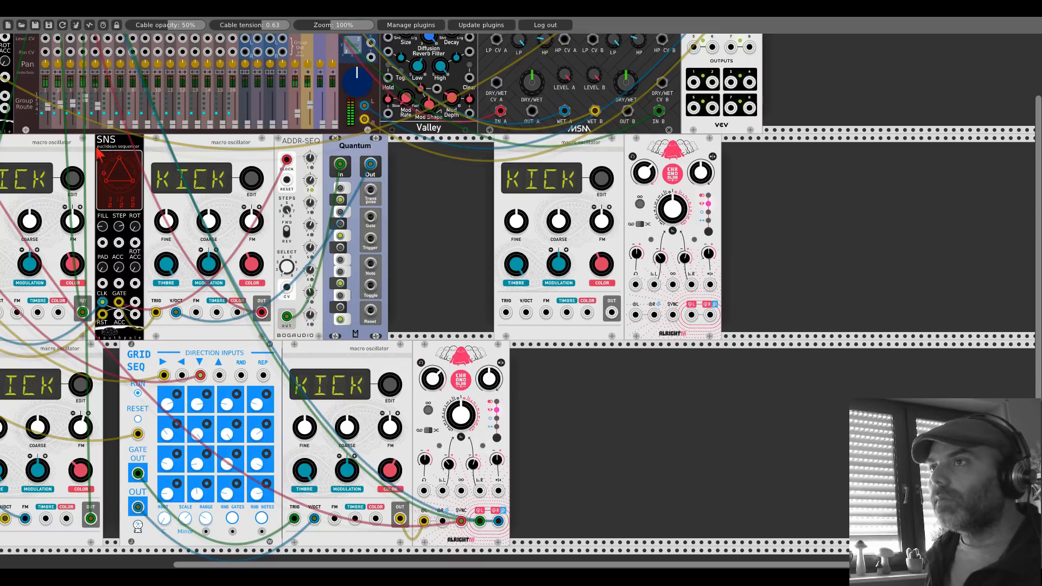
left_click_drag(5, 124, 495, 177)
left_click_drag(135, 302, 456, 311)
left_click_drag(421, 228, 367, 269)
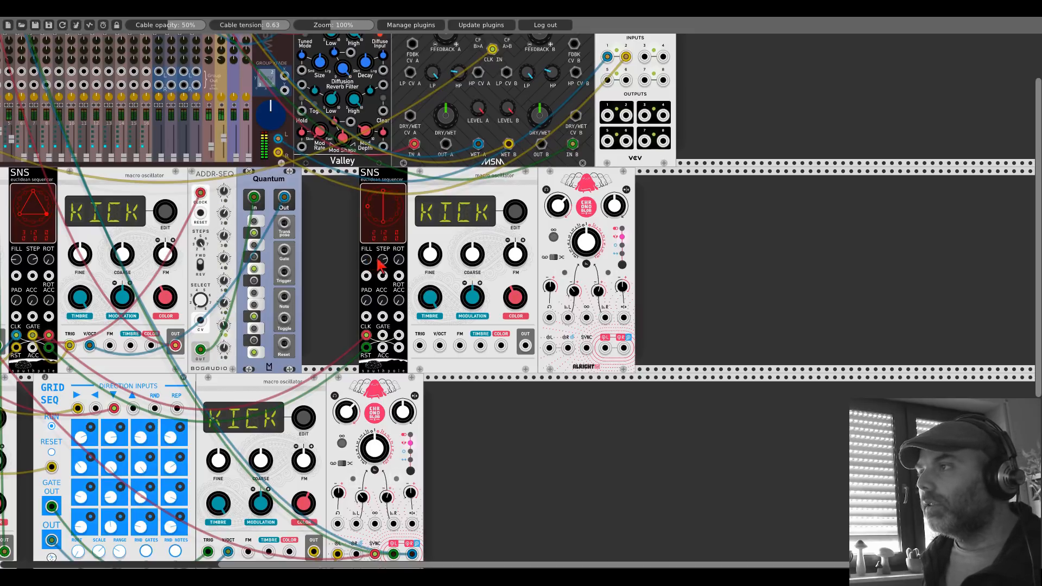
Step: Adjust the new SNS sequencer's STEP setting and reset Clocked
left_click_drag(382, 260, 381, 244)
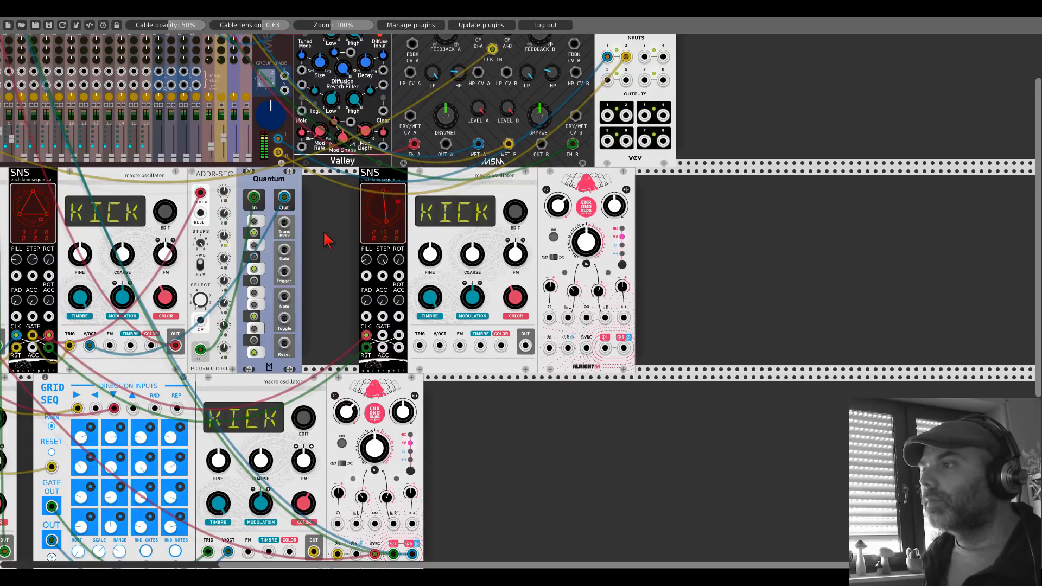
left_click_drag(324, 233, 786, 400)
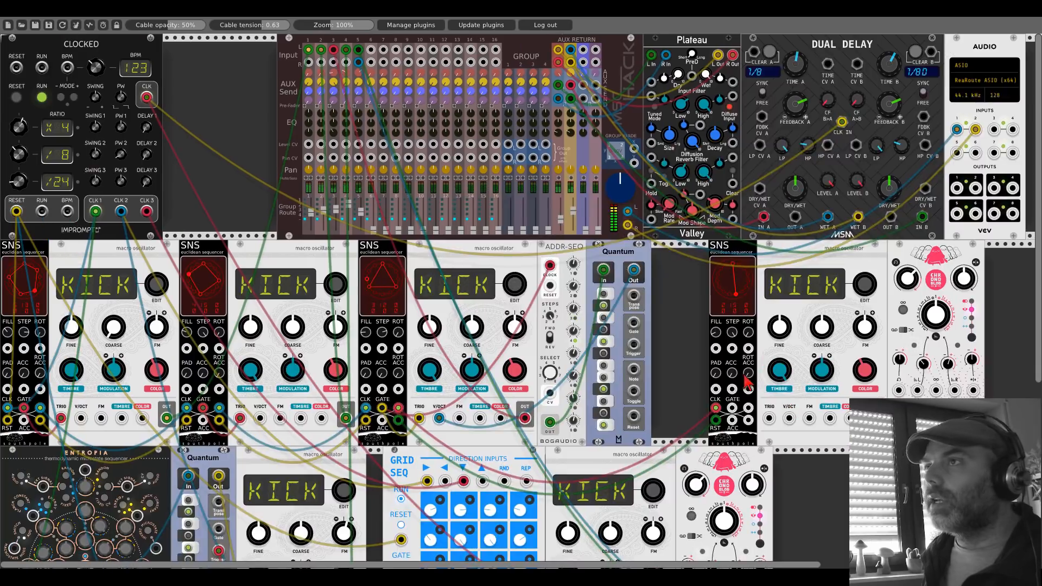
left_click(17, 99)
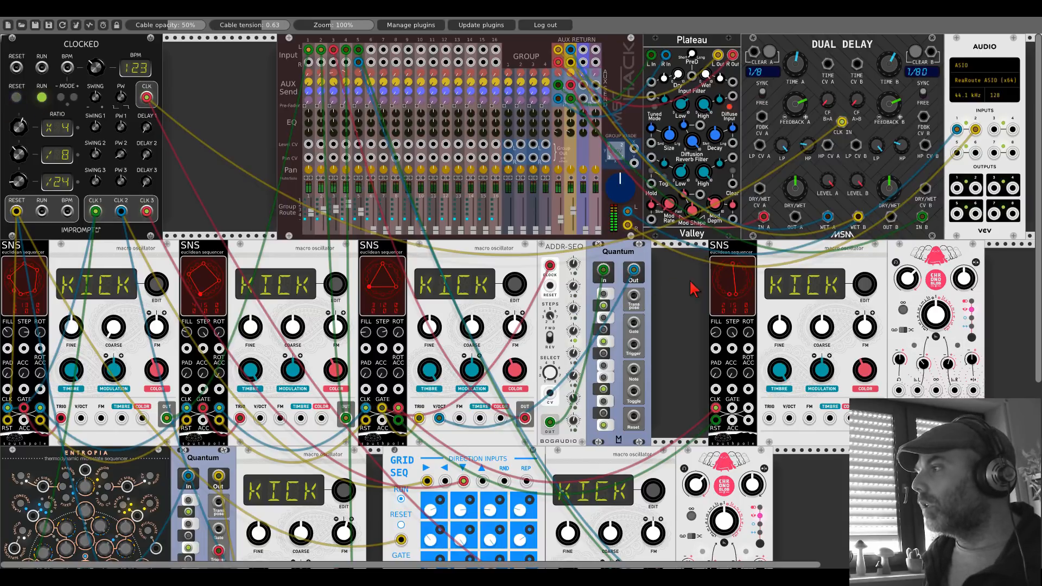
Step: Patch the new SNS's GATE output into the sixth oscillator's TRIG input and adjust the oscillator's TIMBRE
left_click_drag(693, 289, 249, 223)
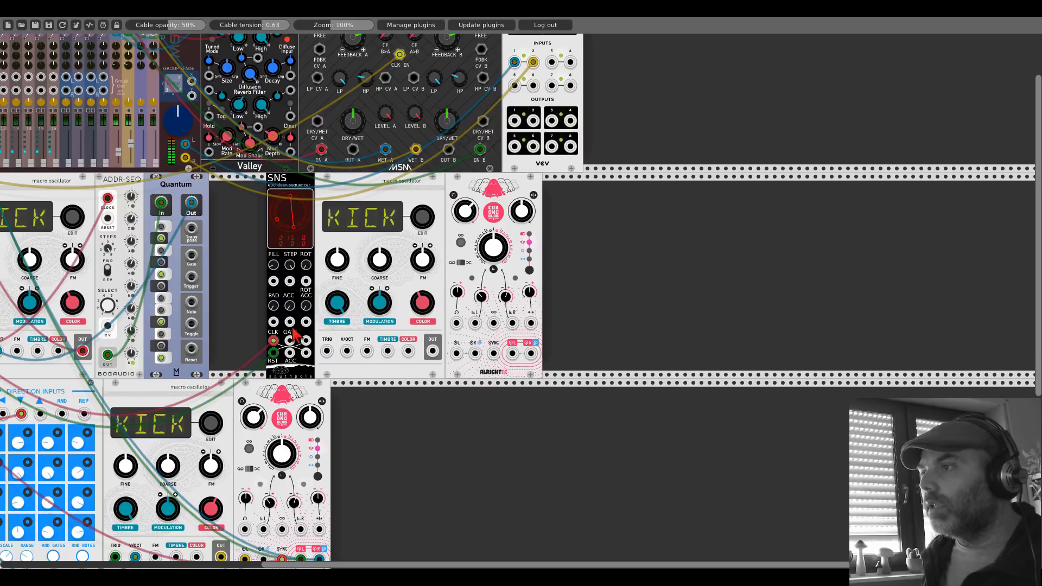
left_click_drag(290, 340, 327, 351)
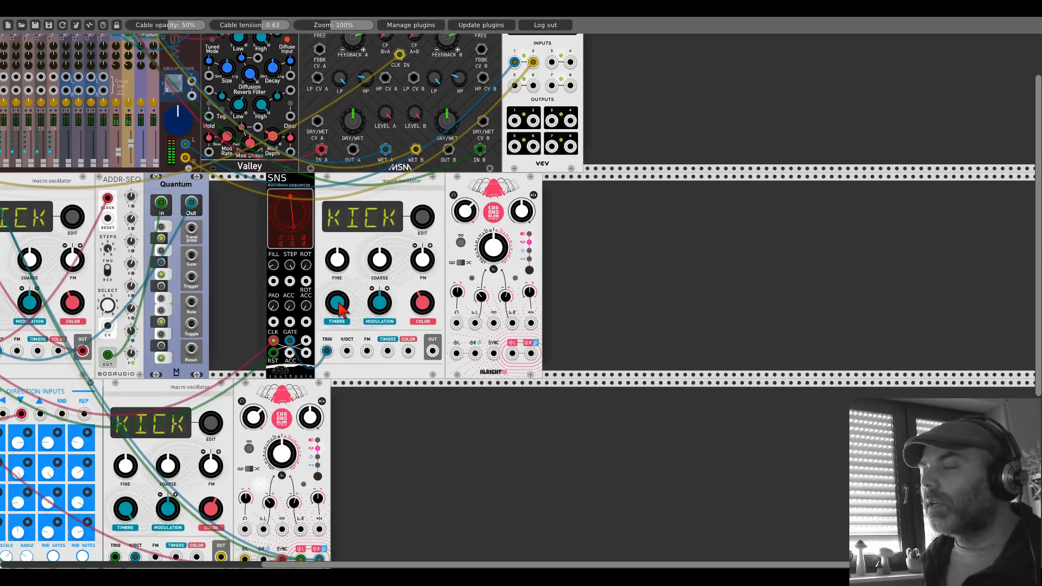
left_click_drag(338, 302, 338, 275)
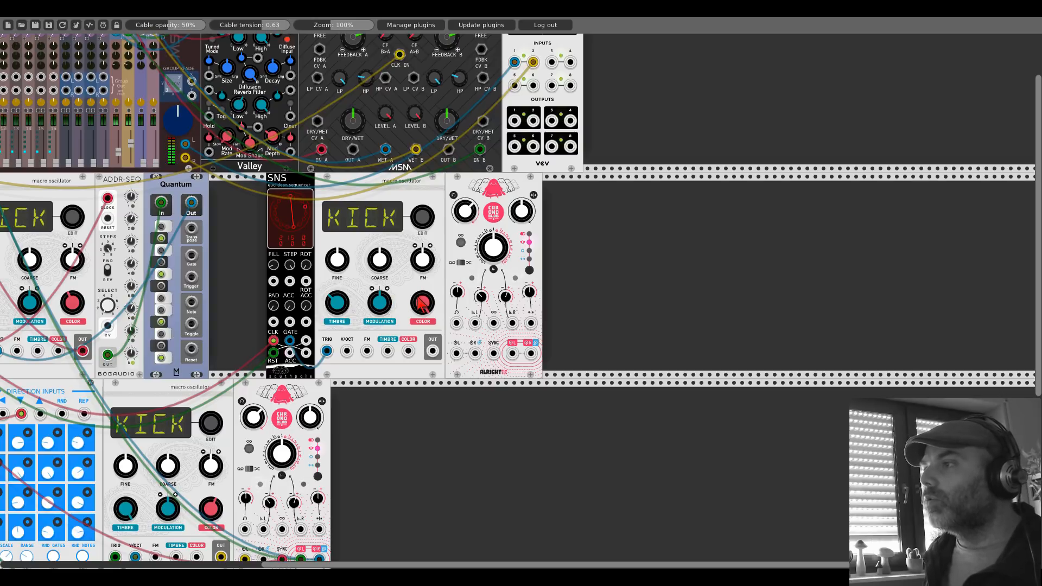
Step: Patch the sixth oscillator's OUT into the new Chronoblob2's input and use the Single with send/return delay mode
left_click_drag(432, 351, 457, 353)
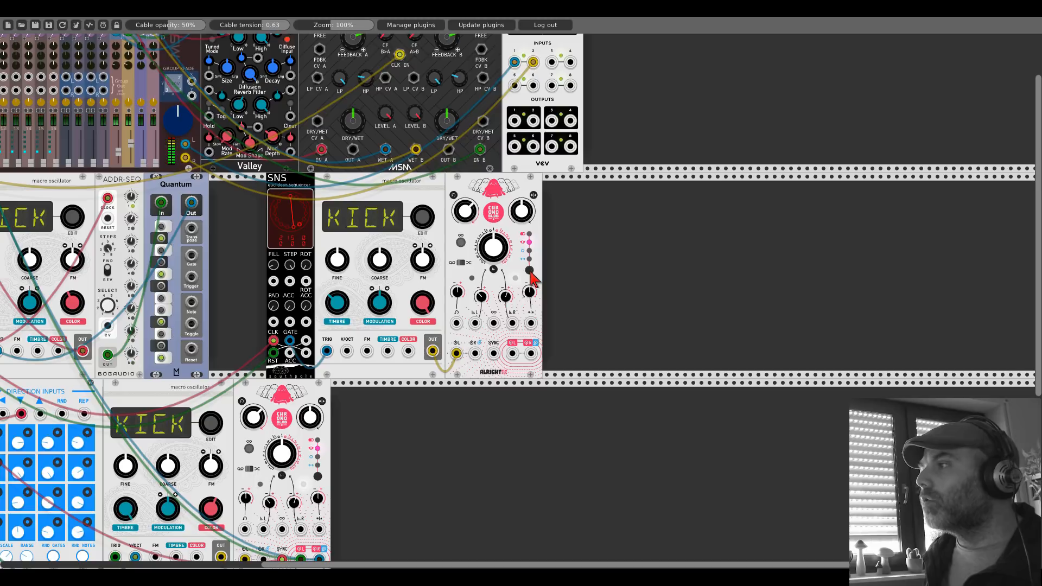
right_click(507, 214)
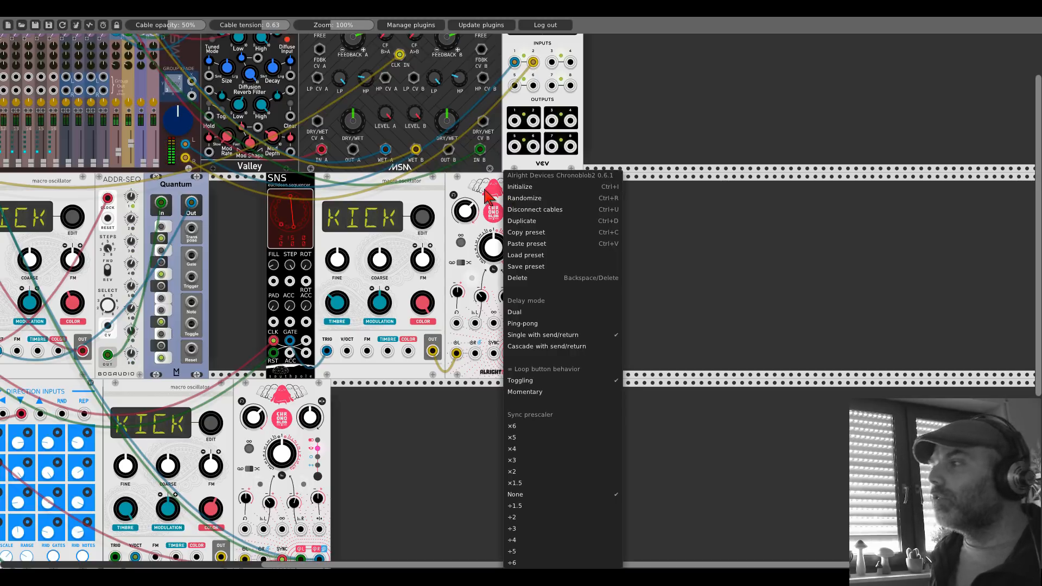
left_click(485, 190)
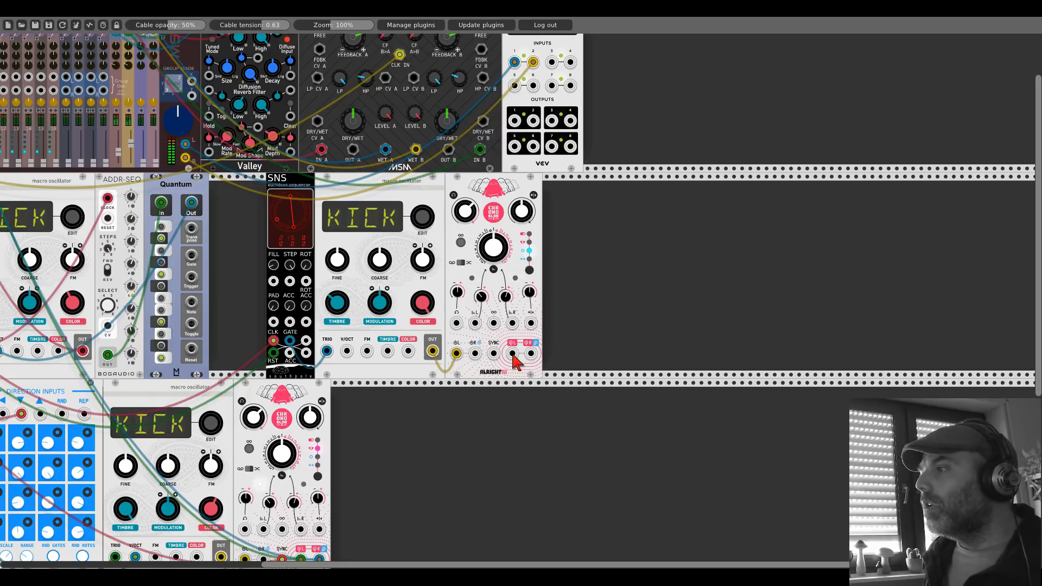
Step: Connect the new Chronoblob2's output to mixer channel 6 and adjust that channel's fader
left_click_drag(513, 353, 100, 50)
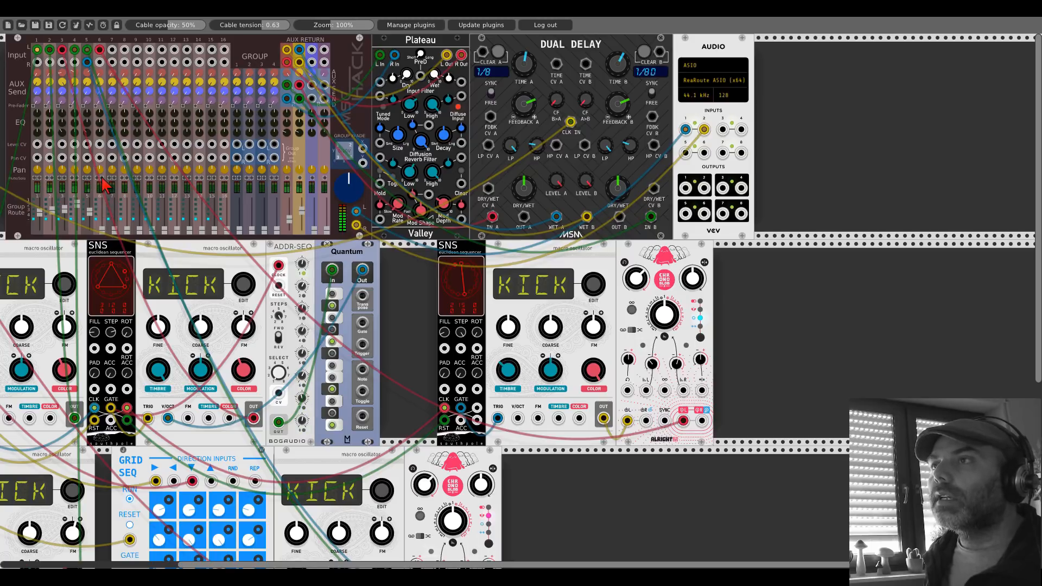
left_click_drag(102, 213, 107, 238)
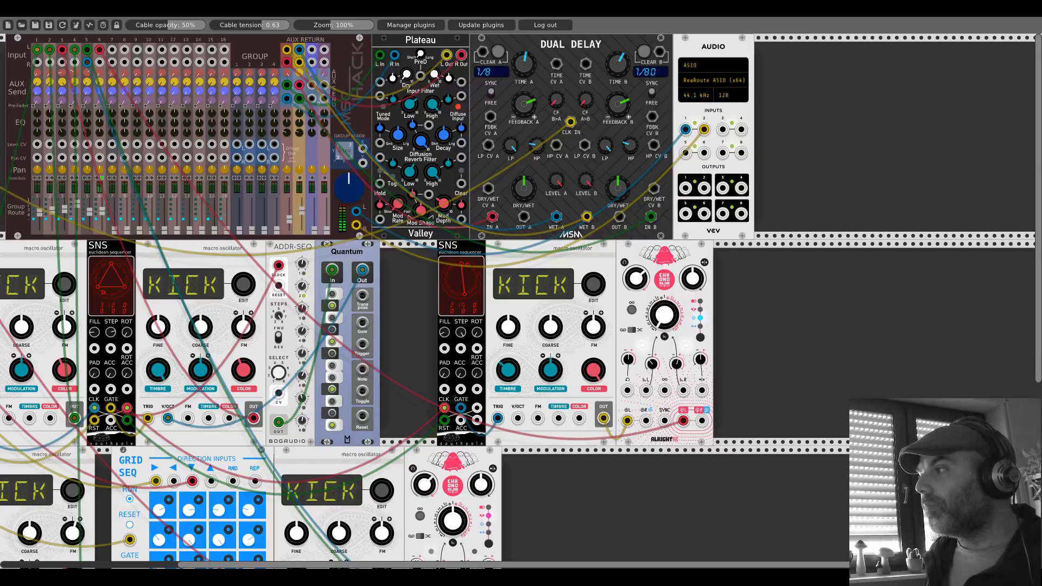
Step: Fine-tune the new SNS sequencer's STEP setting while listening to the sixth voice
left_click_drag(458, 334, 459, 333)
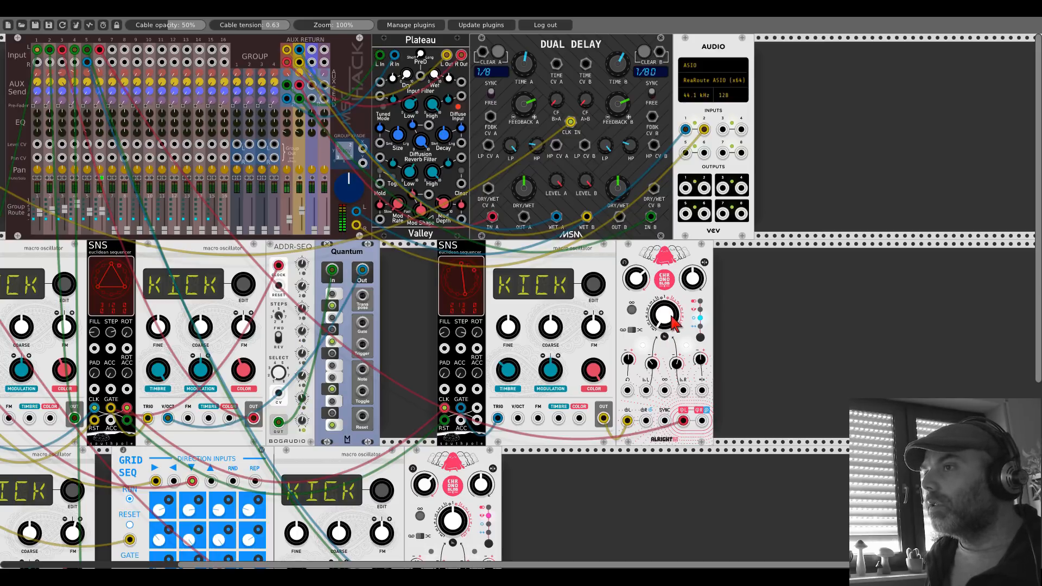
left_click_drag(407, 321, 731, 176)
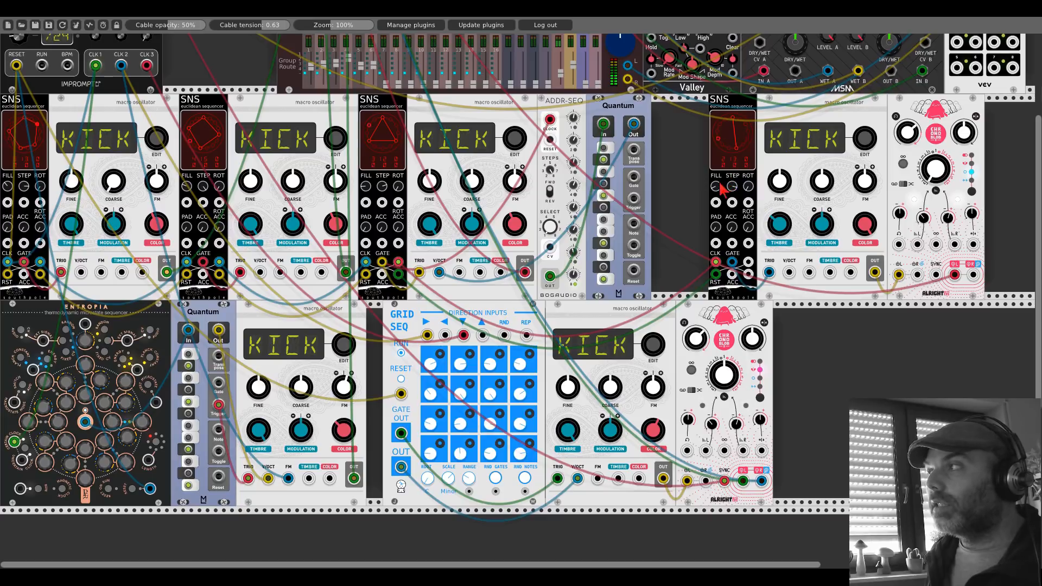
left_click_drag(917, 244, 81, 418)
left_click_drag(1001, 151, 605, 234)
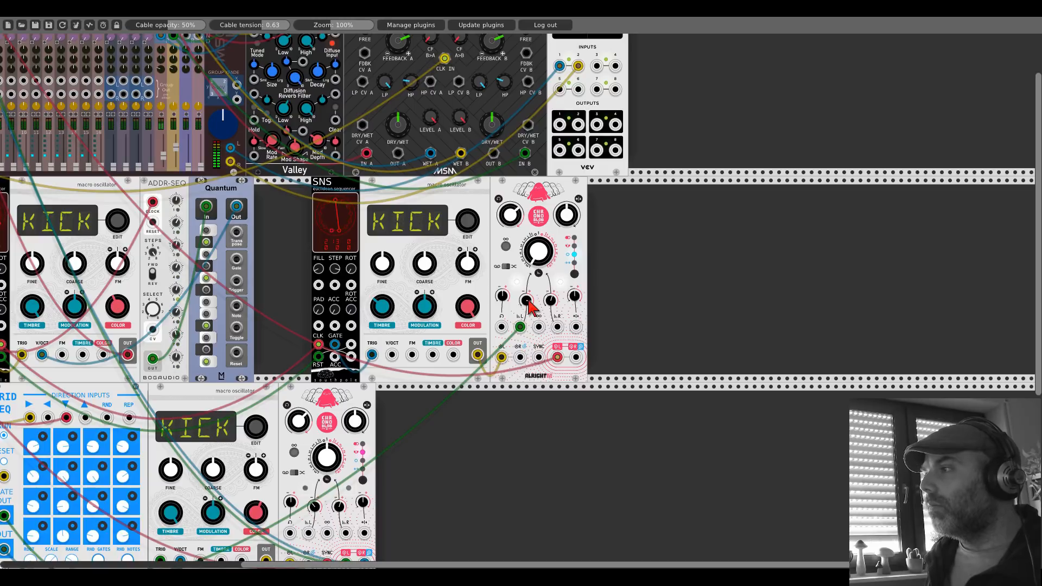
Step: Add the Kinks utilities module beside the sixth voice's Chronoblob2 and patch a Clocked clock output into its S&H TRIG input
right_click(644, 256)
type("kinks")
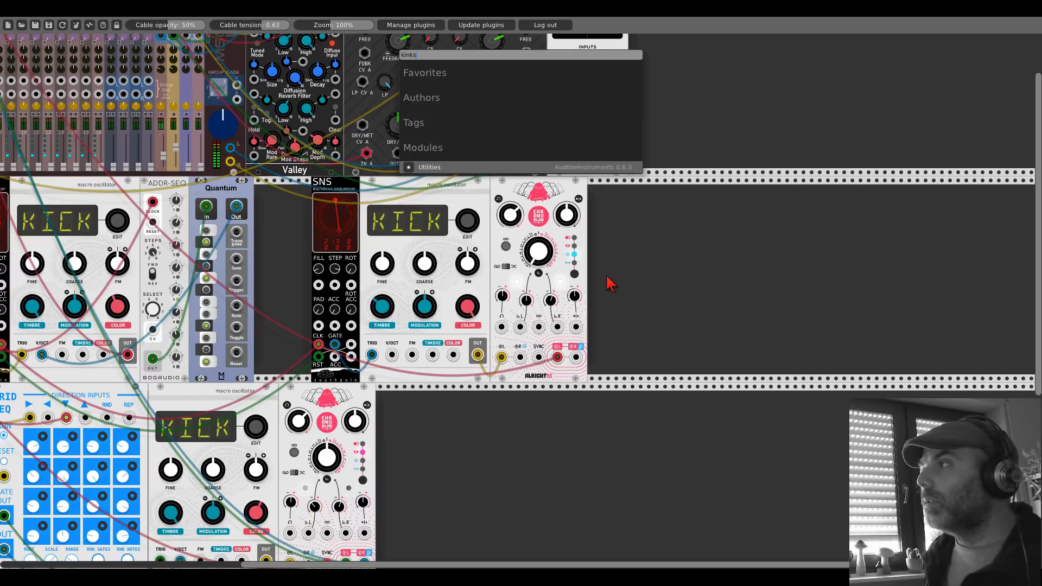
key("Return")
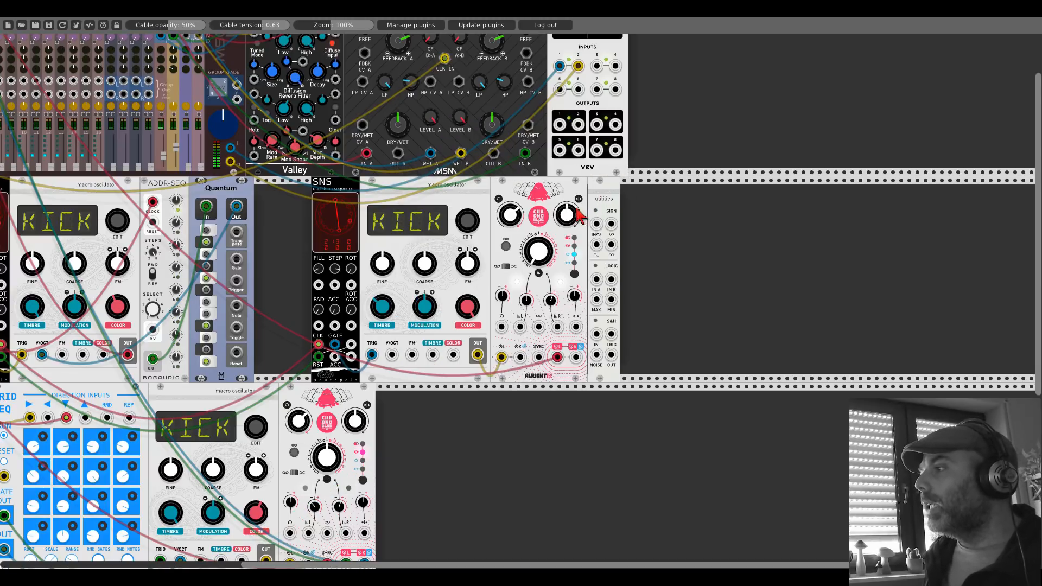
scroll(610, 341, "left", 10)
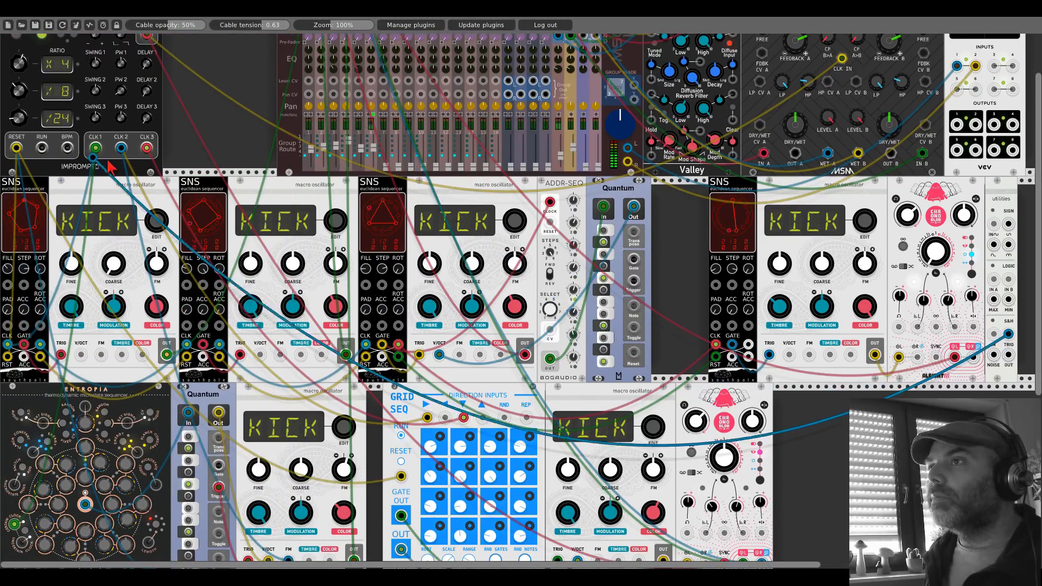
scroll(657, 369, "right", 8)
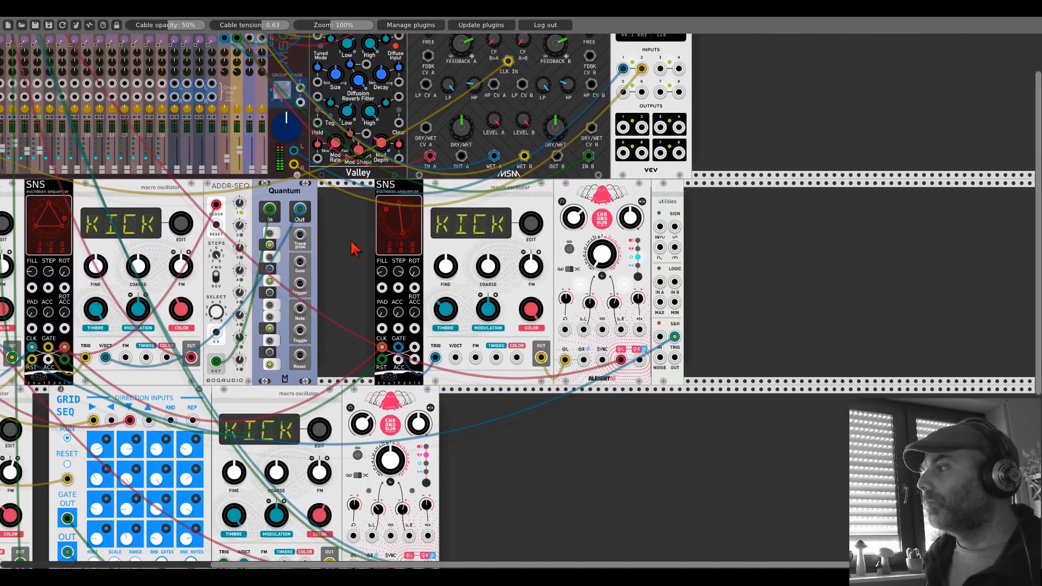
Step: Modulate the sixth voice's Chronoblob2 through its second CV input with the S&H OUT, adjusting the amount, and rotate that voice's SNS pattern
left_click_drag(674, 358, 583, 330)
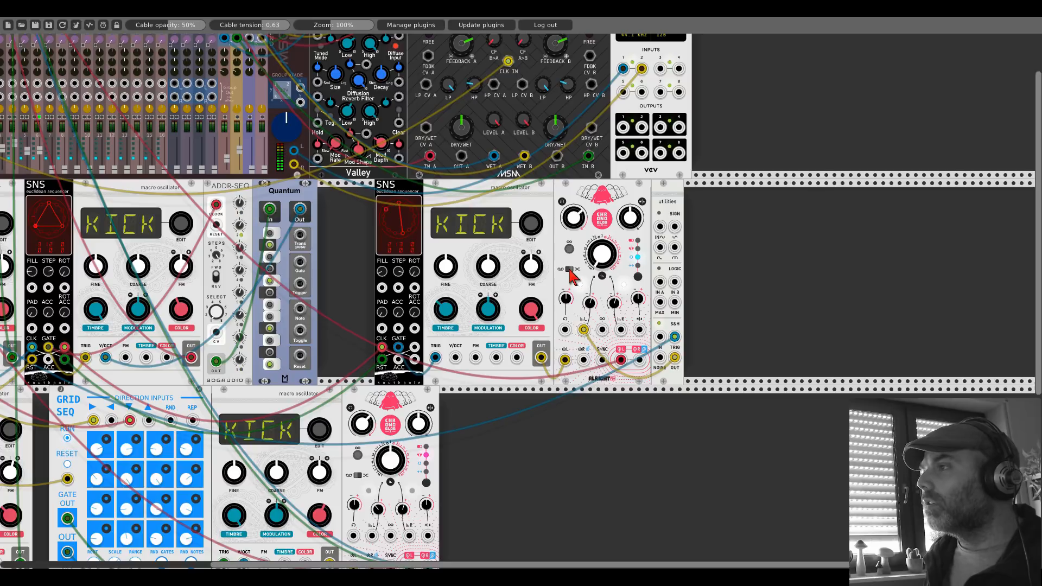
left_click_drag(587, 301, 587, 300)
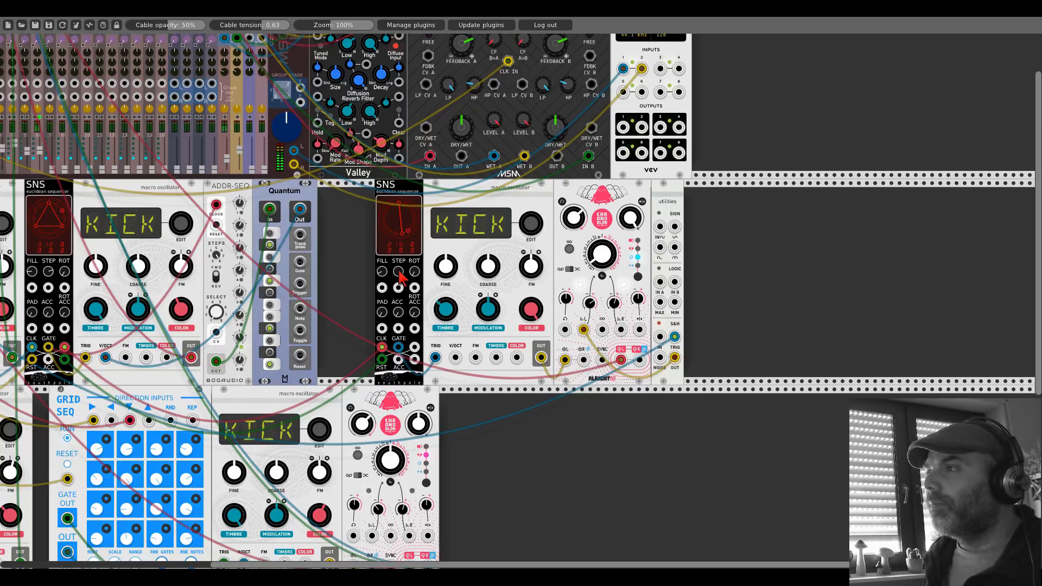
left_click_drag(414, 274, 414, 265)
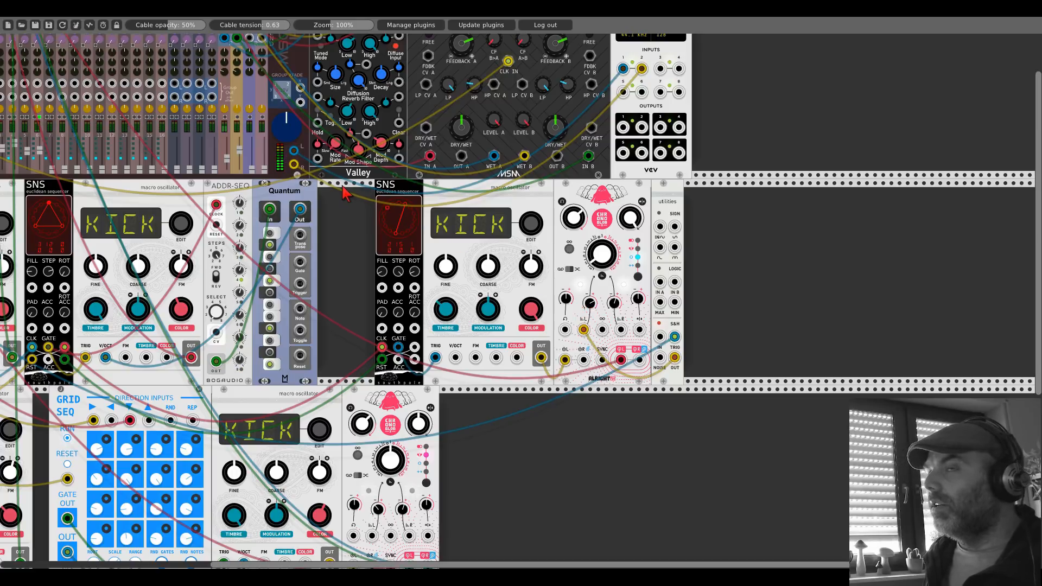
Step: Patch the Kinks S&H OUT into the Pan CV input of mixer channel 6
left_click_drag(350, 193, 692, 378)
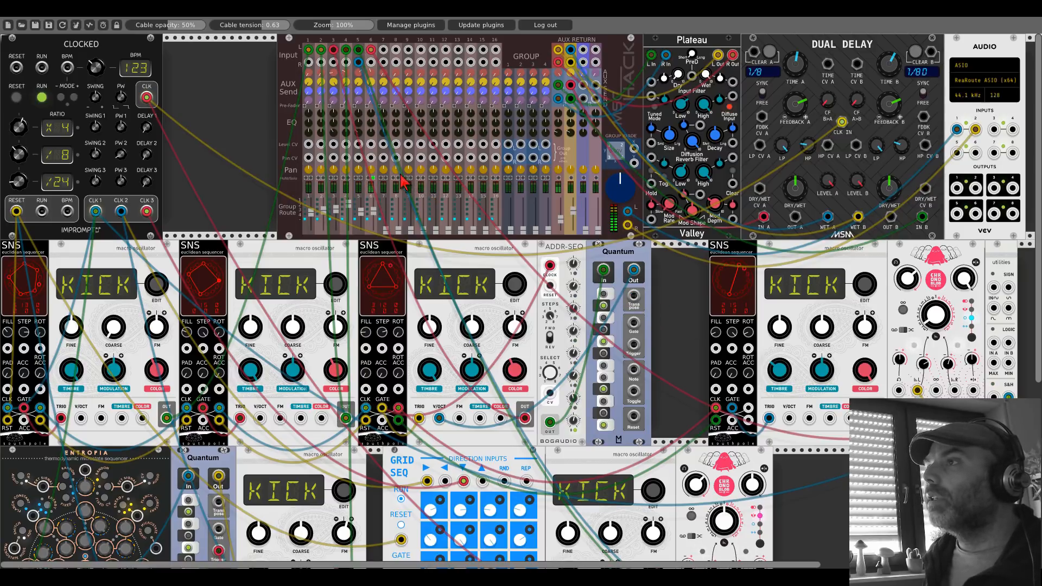
left_click_drag(371, 157, 868, 467)
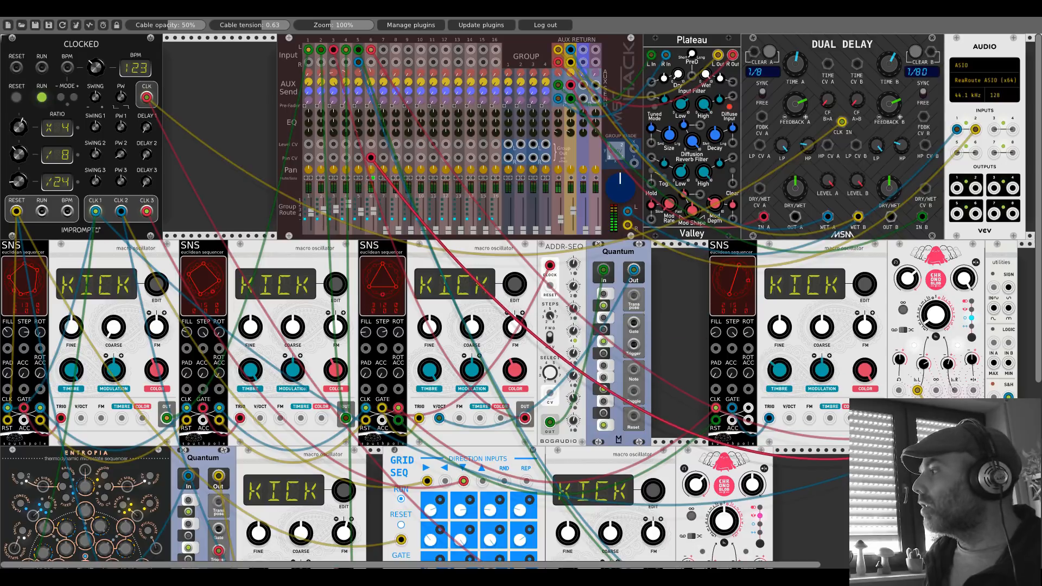
left_click_drag(1002, 413, 1008, 418)
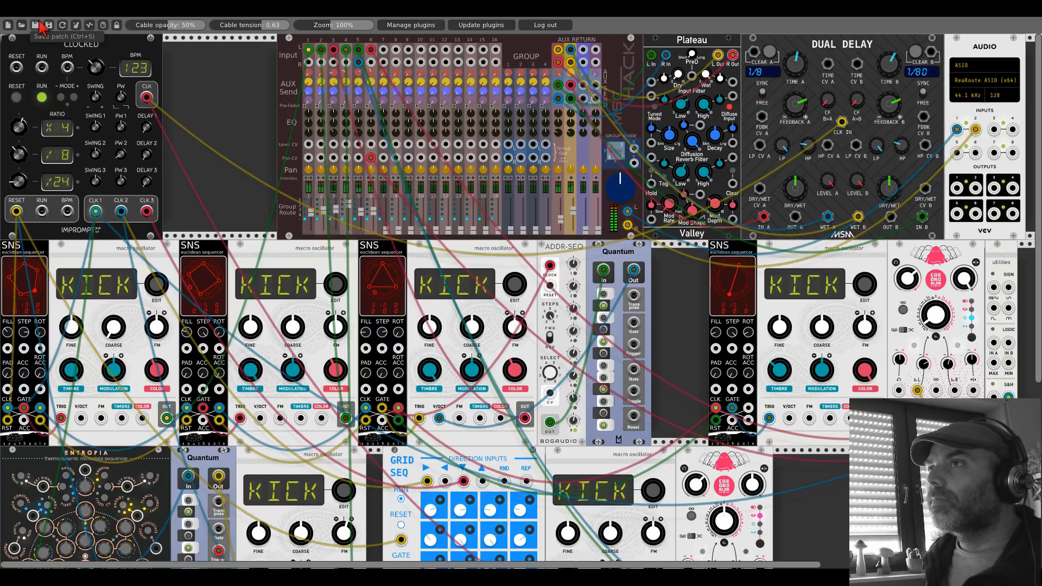
Step: Fine-tune the ROT setting of the sixth voice's SNS sequencer while listening to the patch
left_click_drag(681, 318, 500, 318)
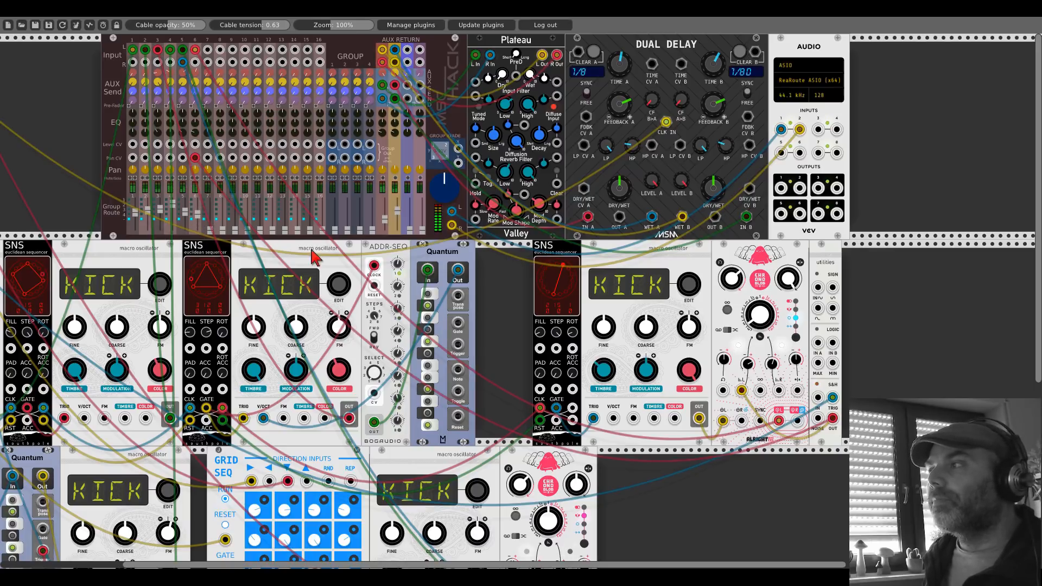
left_click_drag(513, 305, 317, 251)
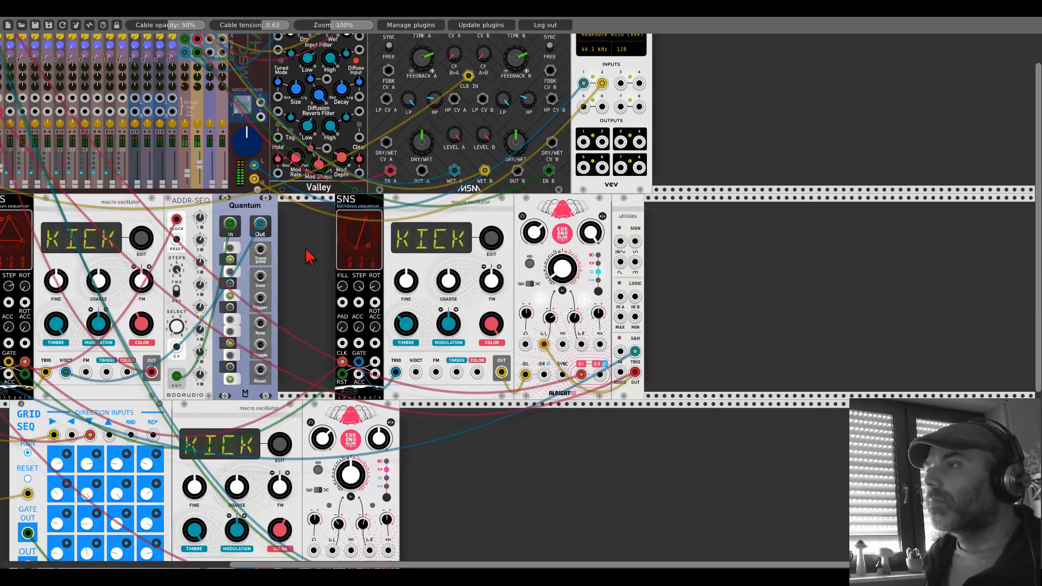
left_click_drag(309, 256, 431, 271)
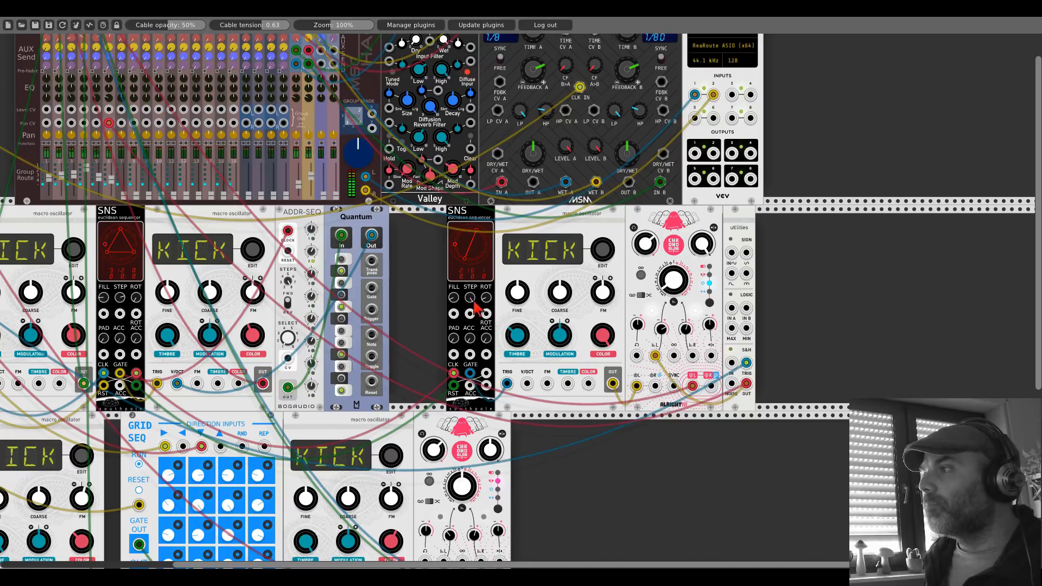
left_click_drag(483, 298, 482, 285)
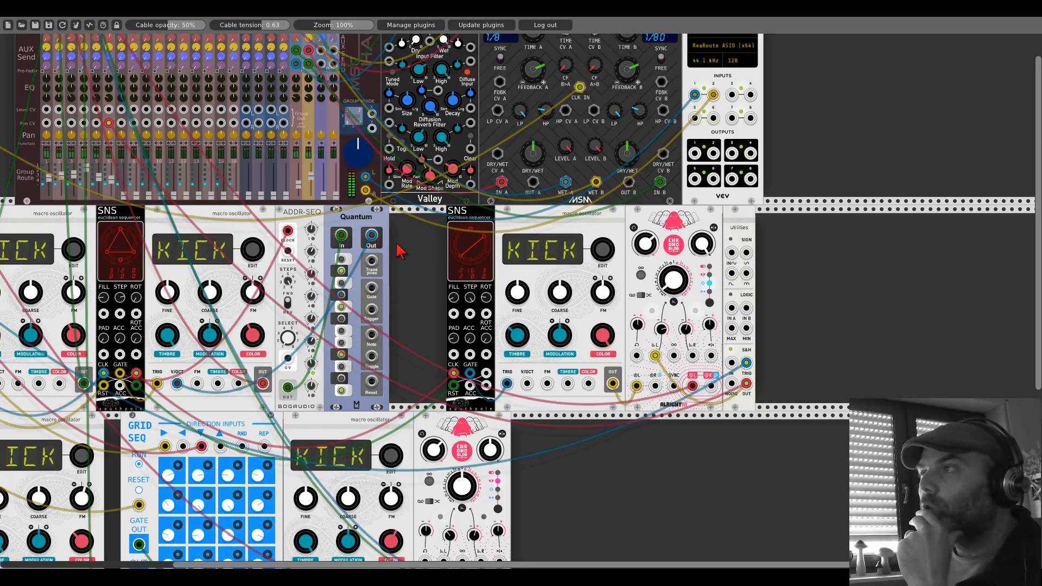
Step: Duplicate the sixth macro oscillator and place the copy in the lower rack row with a gap after the existing Chronoblob2
left_click_drag(400, 248, 540, 297)
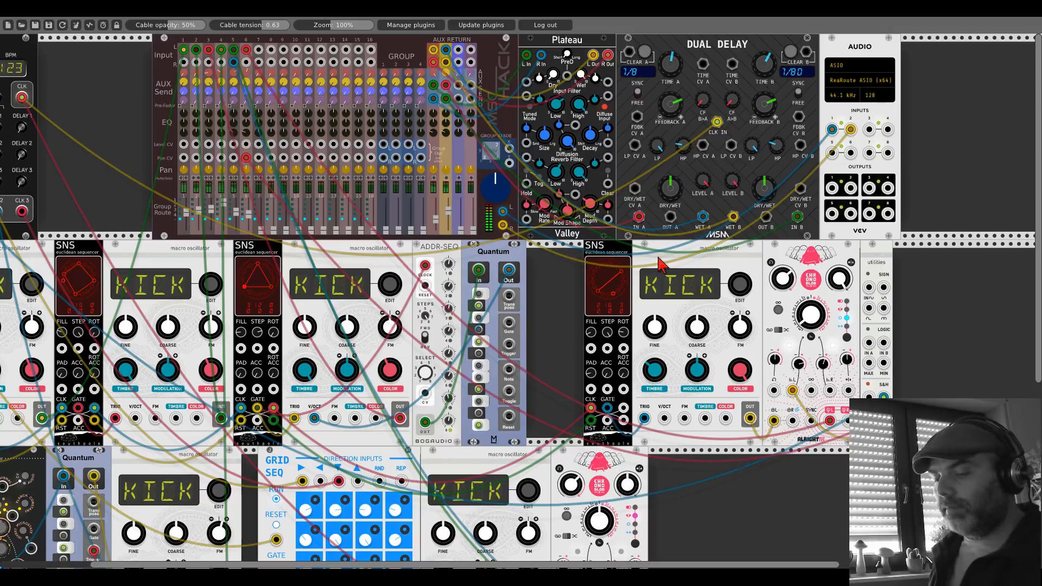
key("ctrl+d")
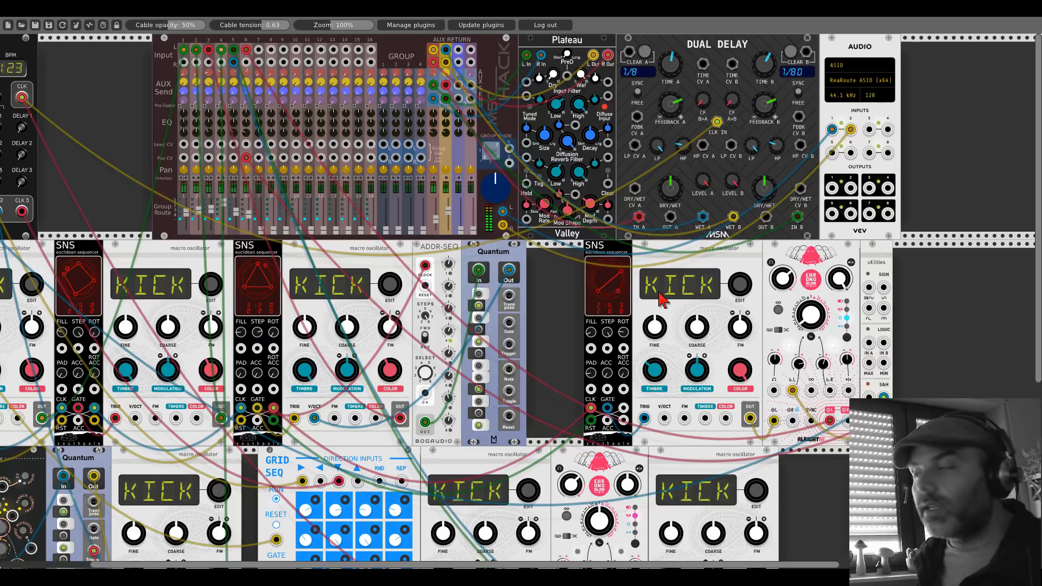
left_click_drag(812, 475, 797, 360)
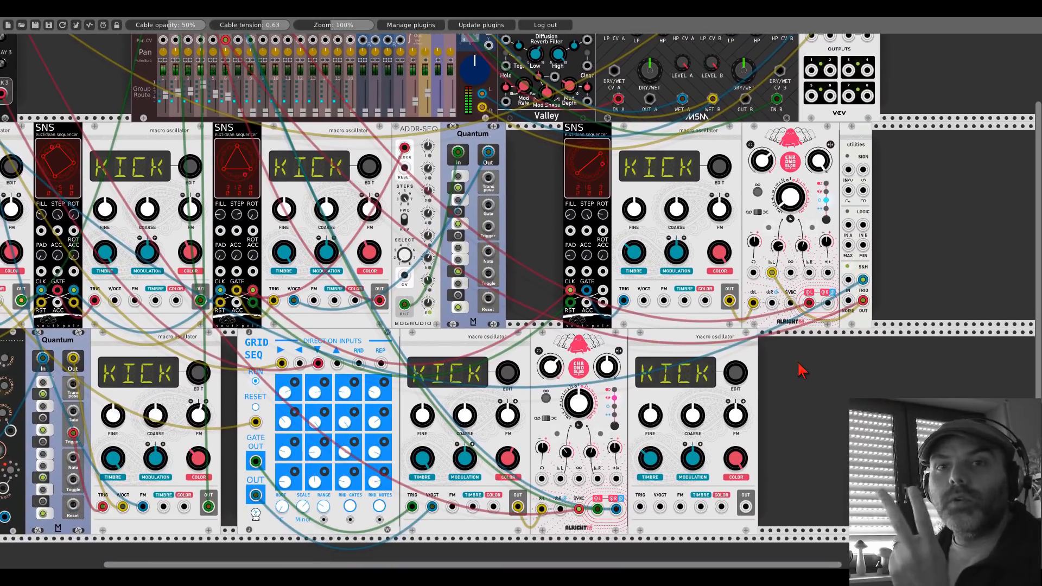
left_click_drag(735, 343, 812, 342)
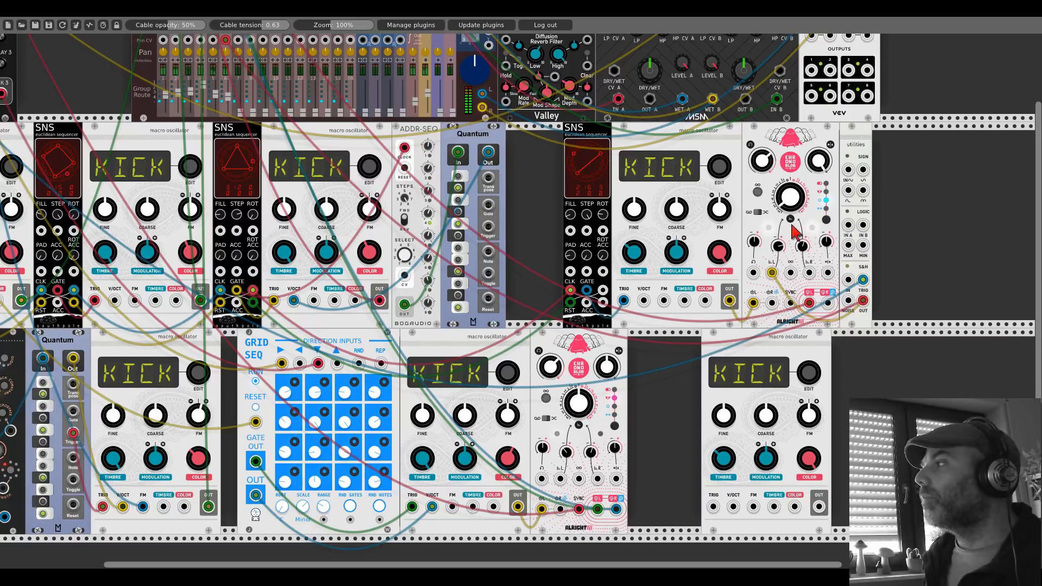
Step: Patch the upper Quantum's Out into the Kinks LOGIC IN A and the lower Quantum's Out into IN B
left_click_drag(848, 225, 490, 153)
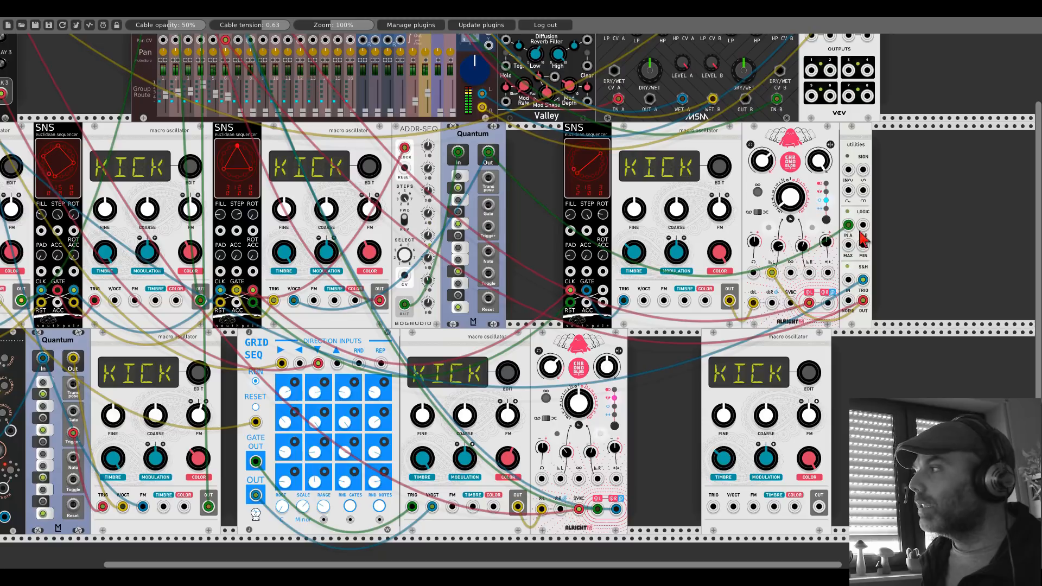
left_click_drag(863, 225, 218, 358)
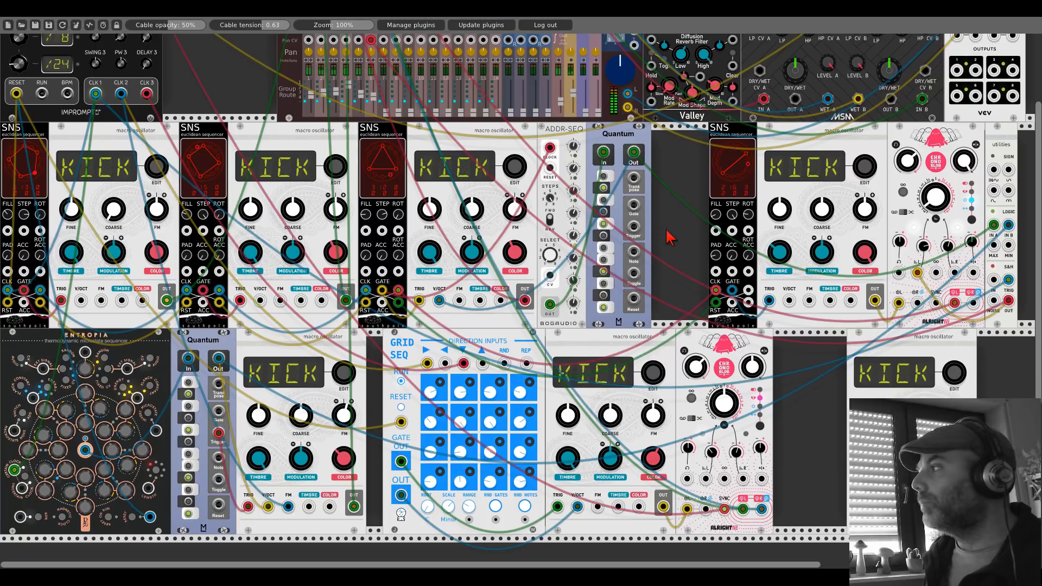
Step: Patch the LOGIC MAX output into the seventh oscillator's V/OCT, and duplicate that oscillator with MIN feeding the copy's V/OCT
left_click_drag(666, 231, 228, 176)
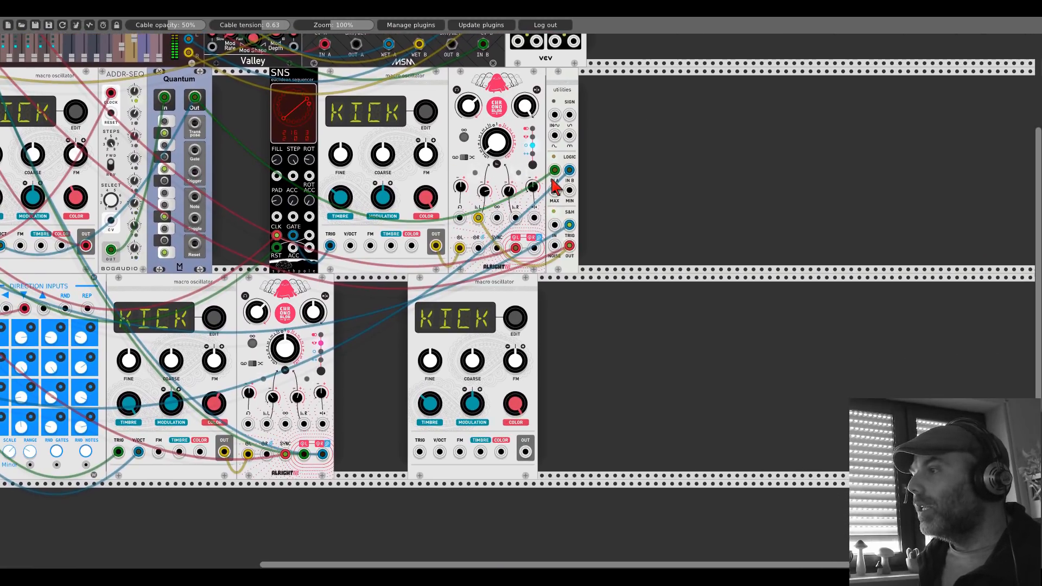
left_click_drag(554, 190, 440, 451)
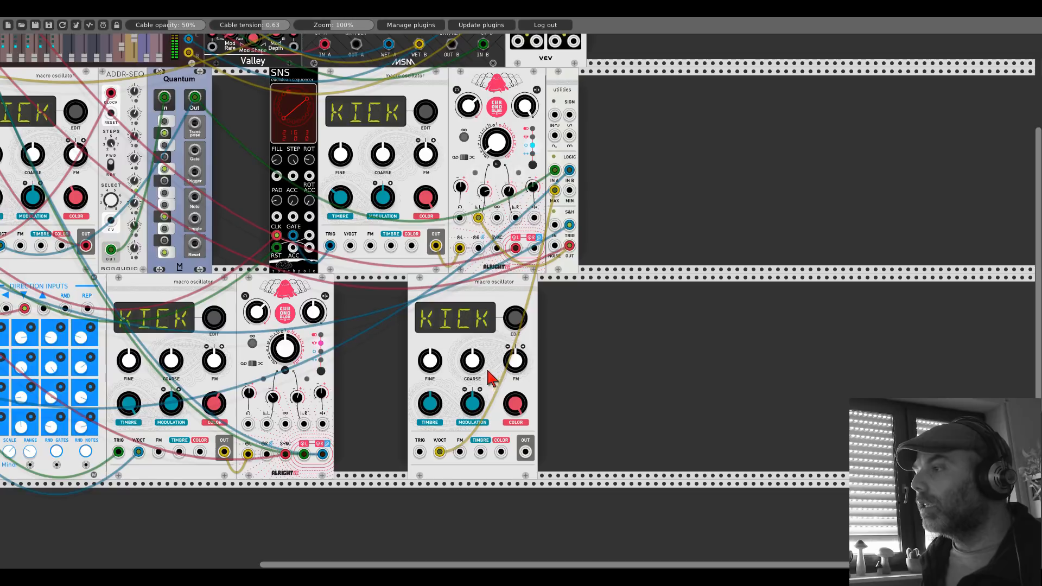
key("ctrl+d")
left_click_drag(569, 190, 570, 451)
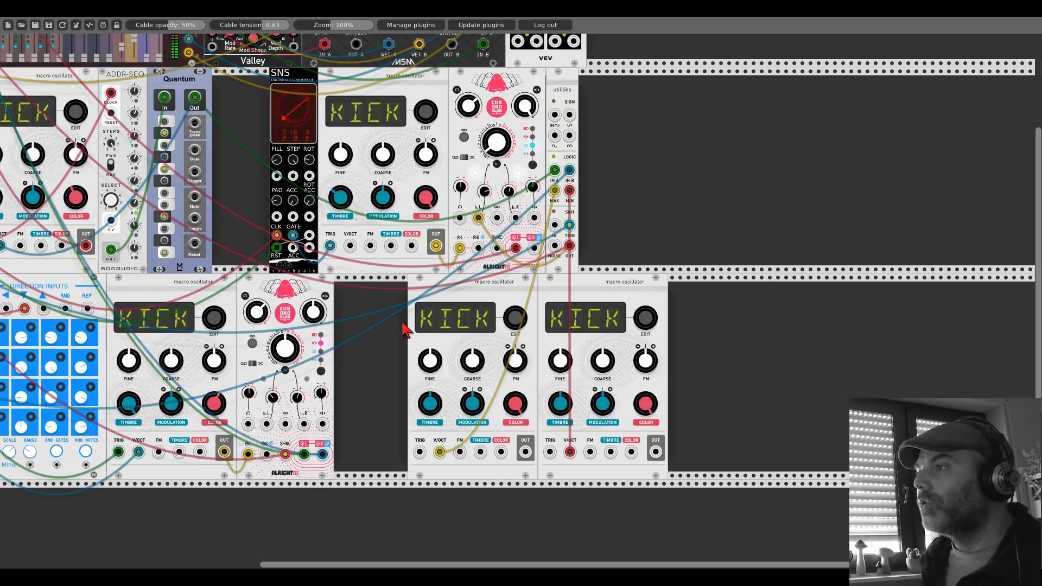
Step: Move the seventh and eighth oscillators further along the lower row to free space before them
scroll(566, 331, "left", 5)
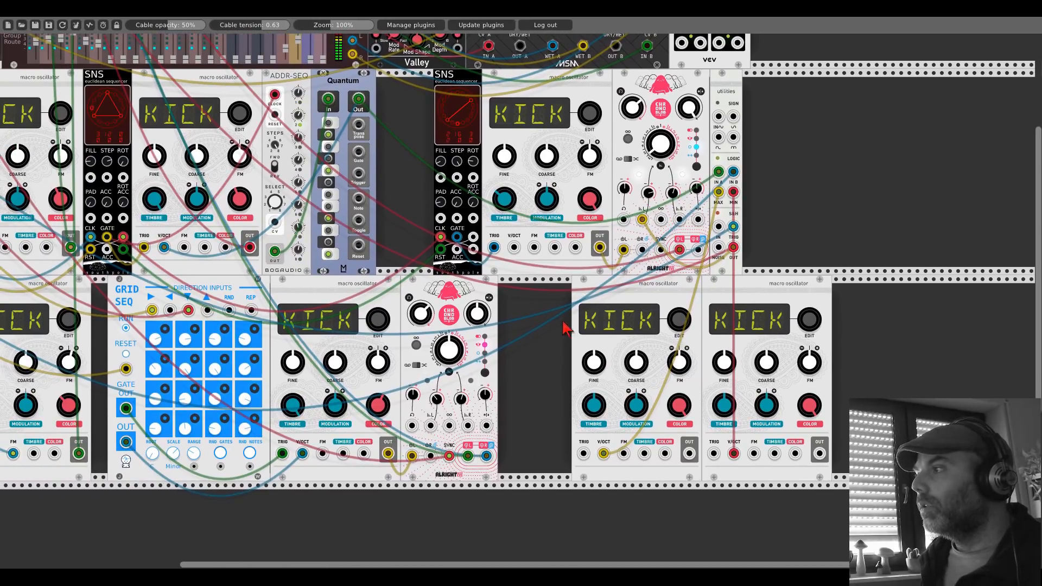
left_click_drag(728, 286, 834, 268)
left_click_drag(694, 279, 813, 280)
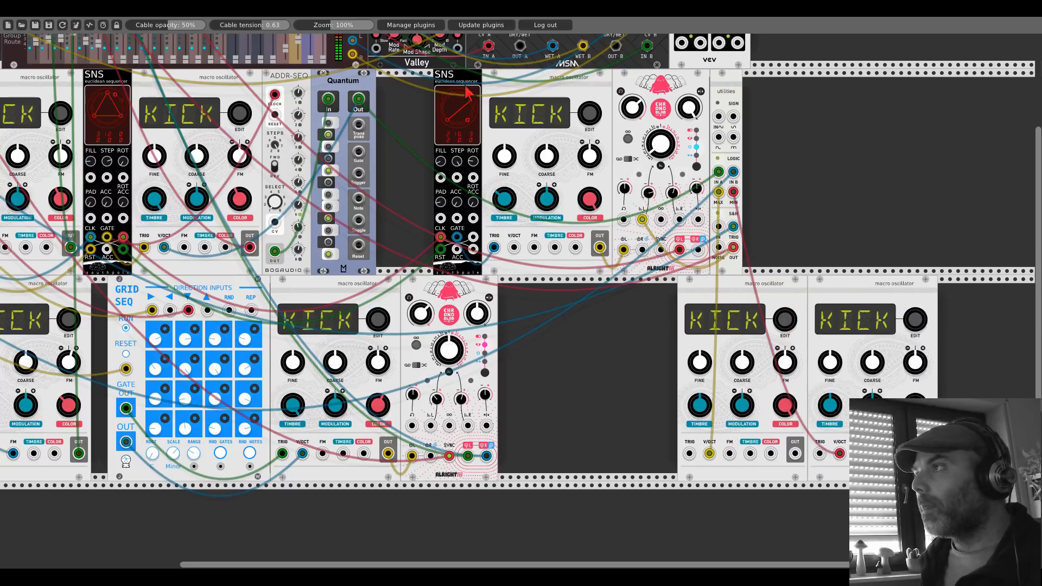
Step: Duplicate the sixth voice's SNS sequencer into the gap before the seventh oscillator and adjust its STEP and FILL settings
key("ctrl+d")
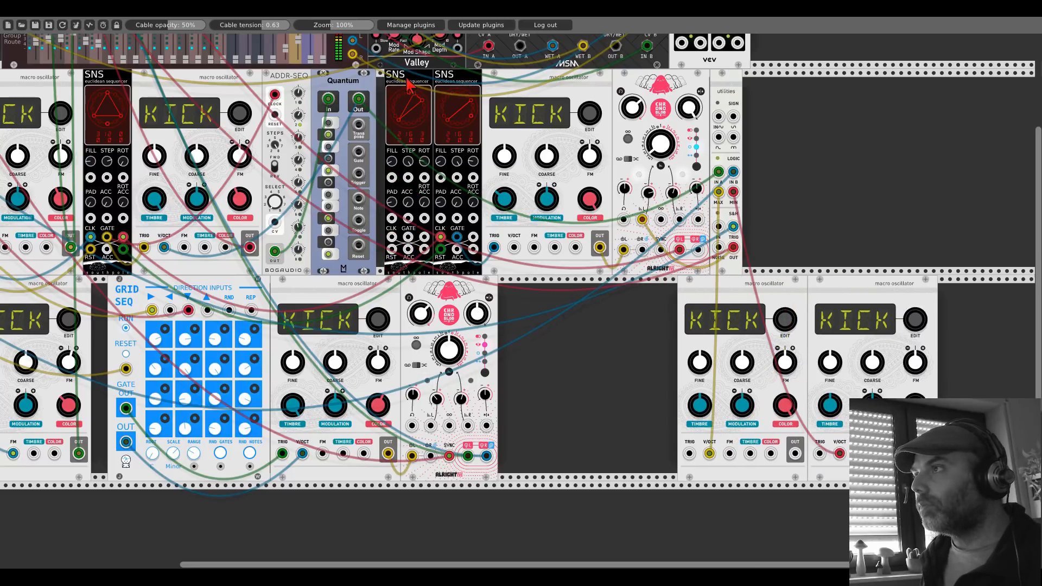
left_click_drag(405, 80, 577, 321)
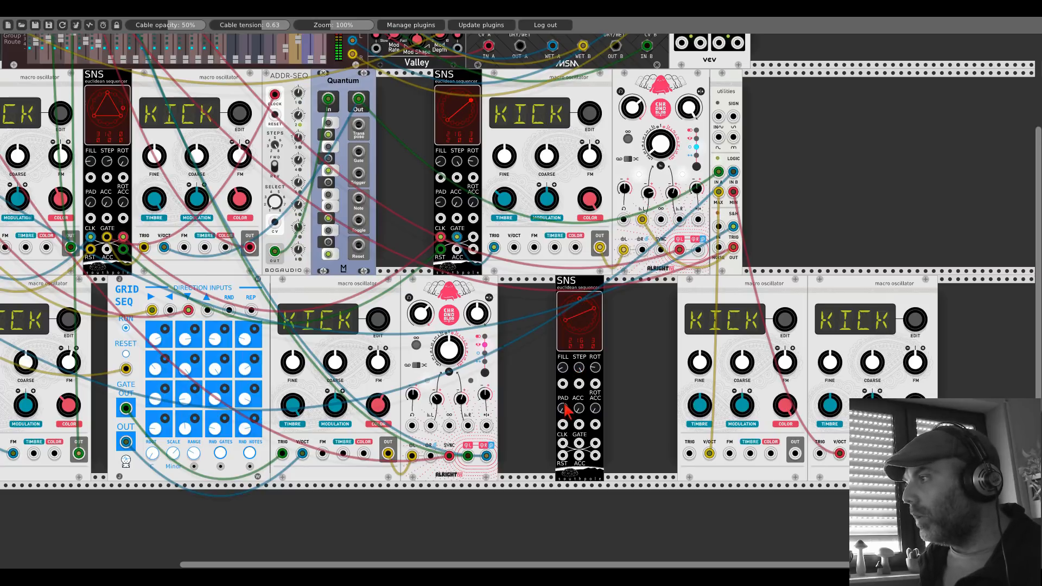
left_click_drag(579, 368, 579, 375)
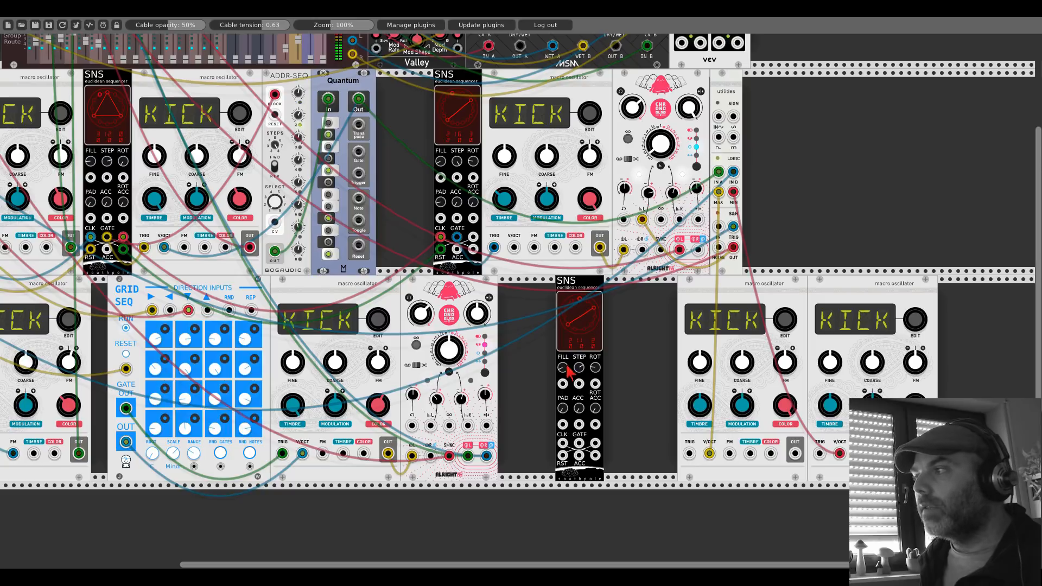
left_click_drag(563, 369, 563, 363)
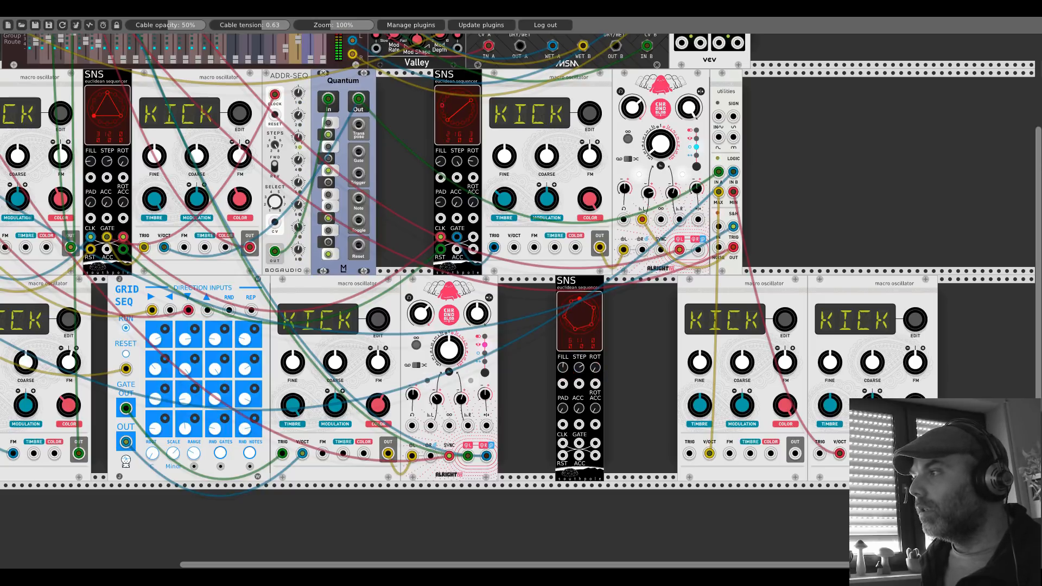
Step: Chain the new SNS's CLK and RST inputs from the sixth voice's SNS outputs, and reset Clocked
left_click_drag(565, 444, 473, 249)
left_click_drag(569, 454, 564, 455)
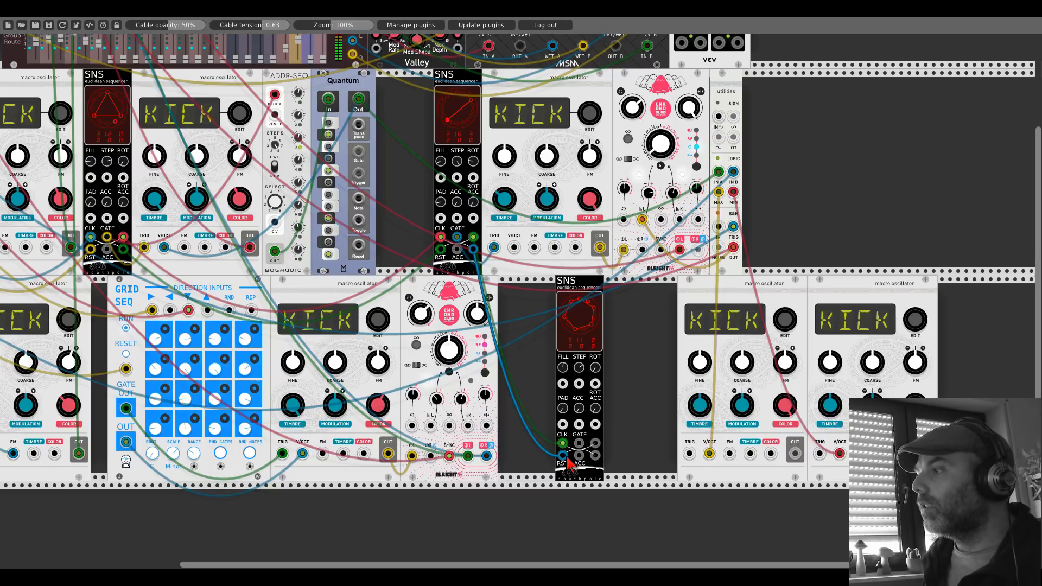
scroll(520, 321, "left", 10)
scroll(519, 321, "up", 5)
left_click(17, 70)
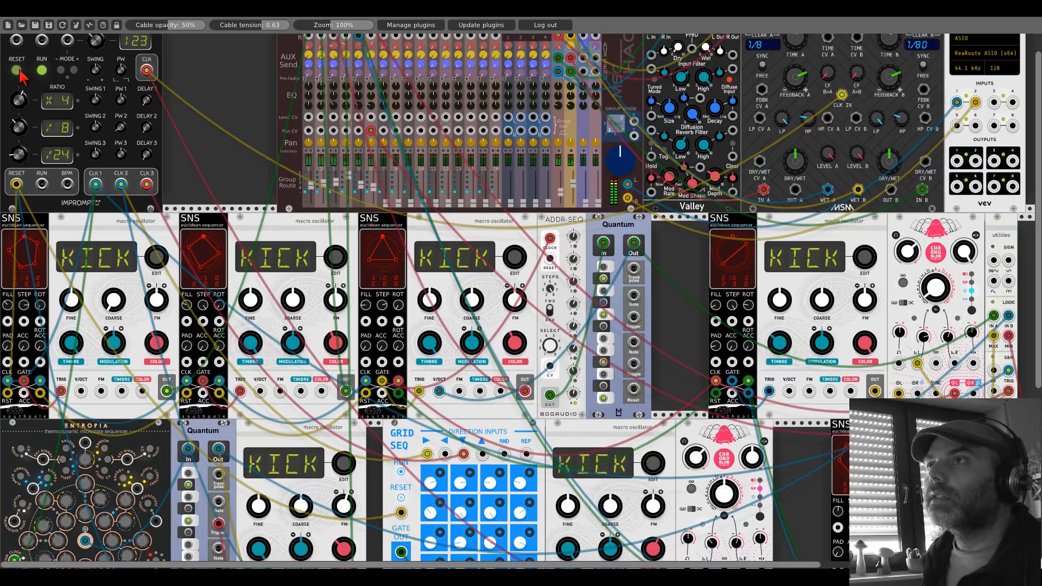
Step: Patch the new SNS's GATE into the seventh oscillator's TRIG and that oscillator's OUT into mixer channel 7
left_click_drag(669, 370, 241, 212)
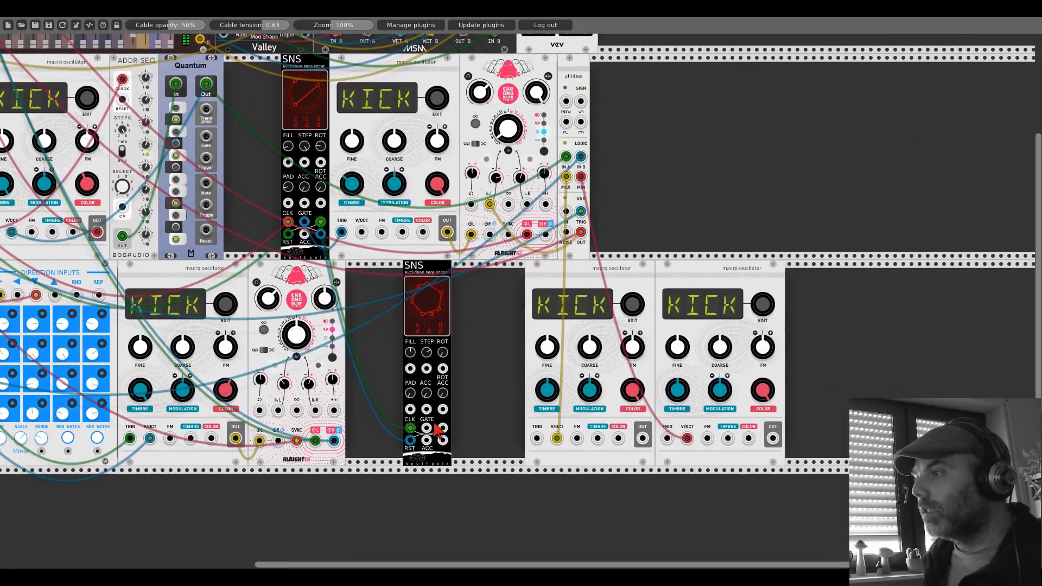
left_click_drag(426, 428, 537, 439)
left_click_drag(641, 438, 102, 50)
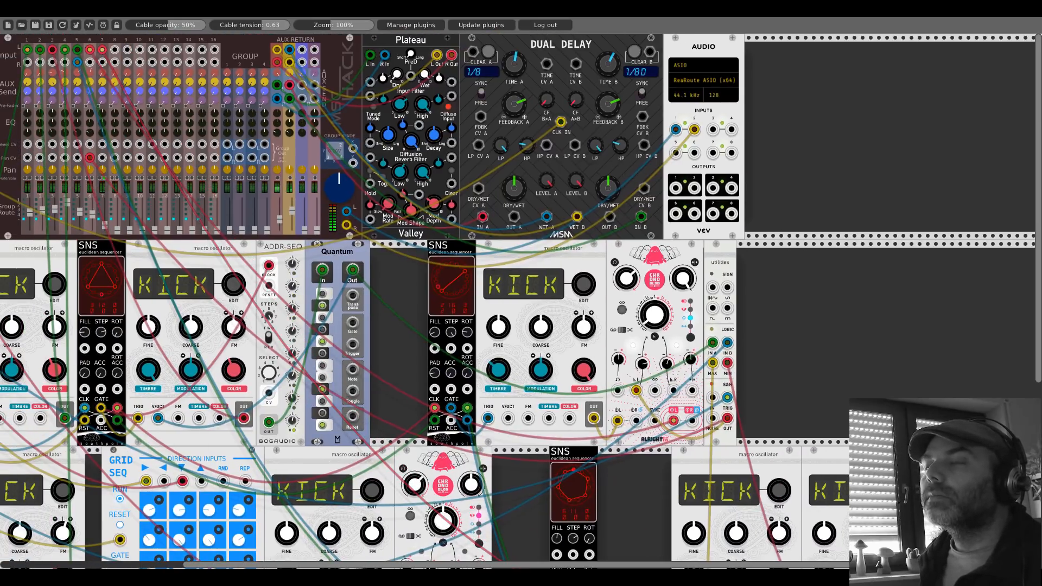
scroll(271, 304, "down", 5)
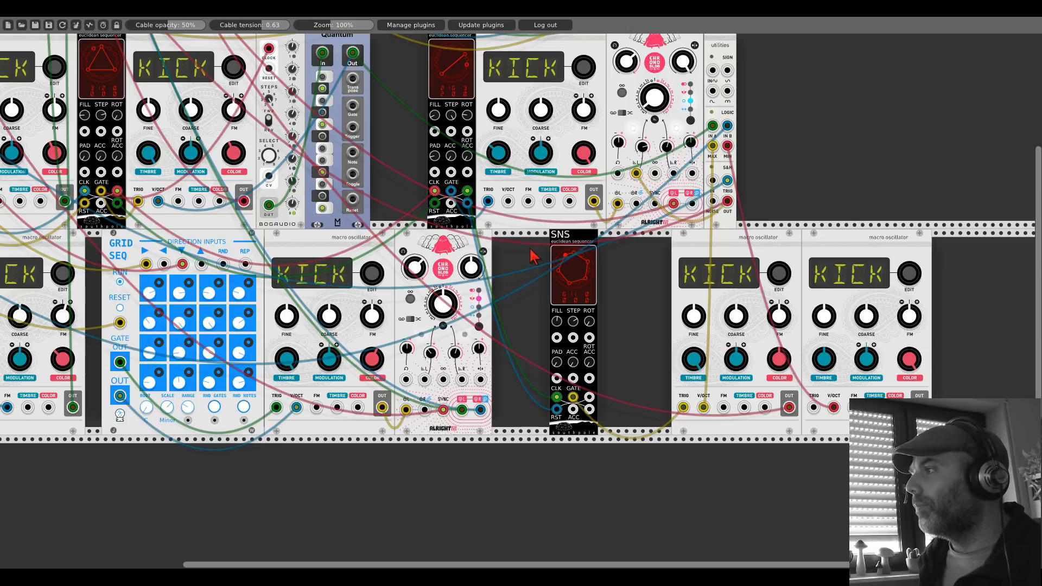
left_click_drag(525, 248, 863, 478)
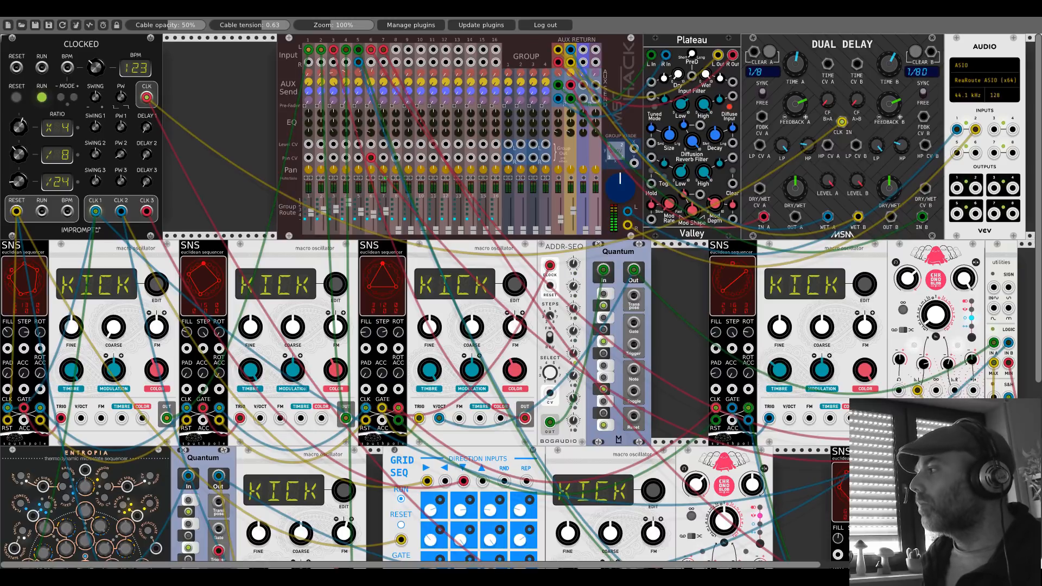
Step: Move the seventh oscillator directly beside its SNS, and duplicate that SNS into the gap before the eighth oscillator
left_click_drag(922, 516, 443, 262)
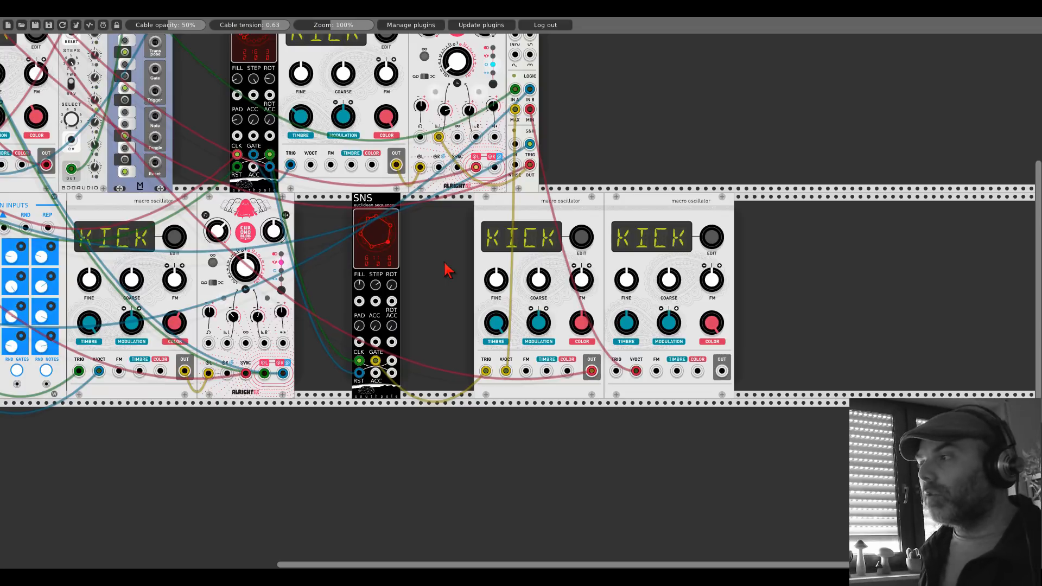
left_click_drag(505, 196, 414, 193)
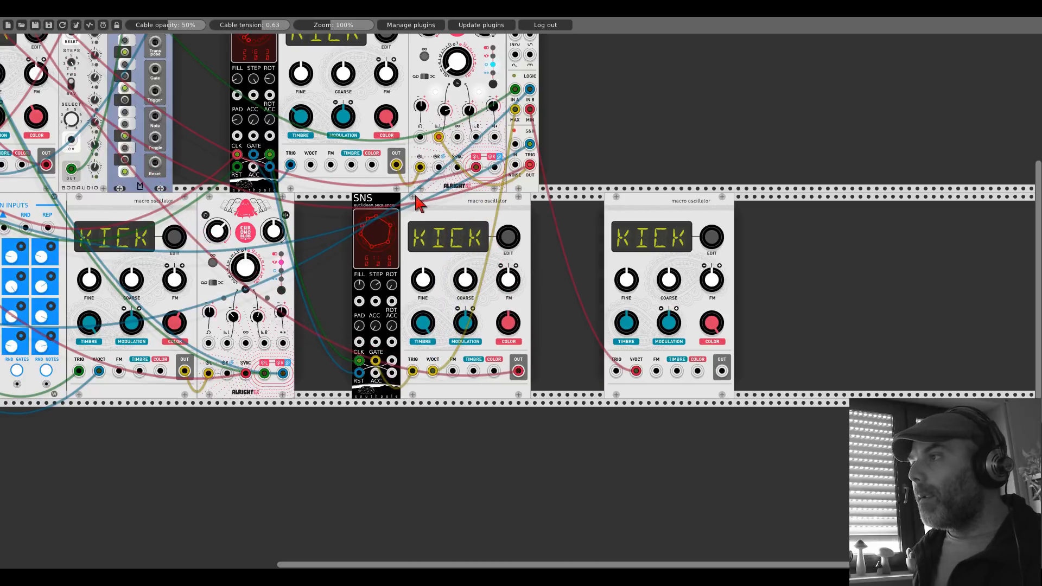
key("ctrl+d")
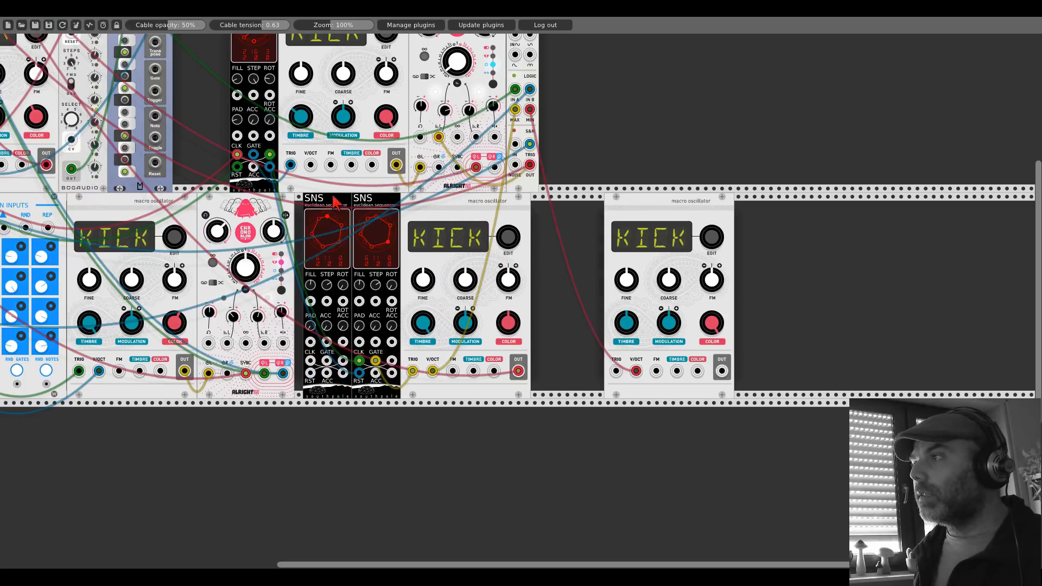
left_click_drag(333, 202, 516, 231)
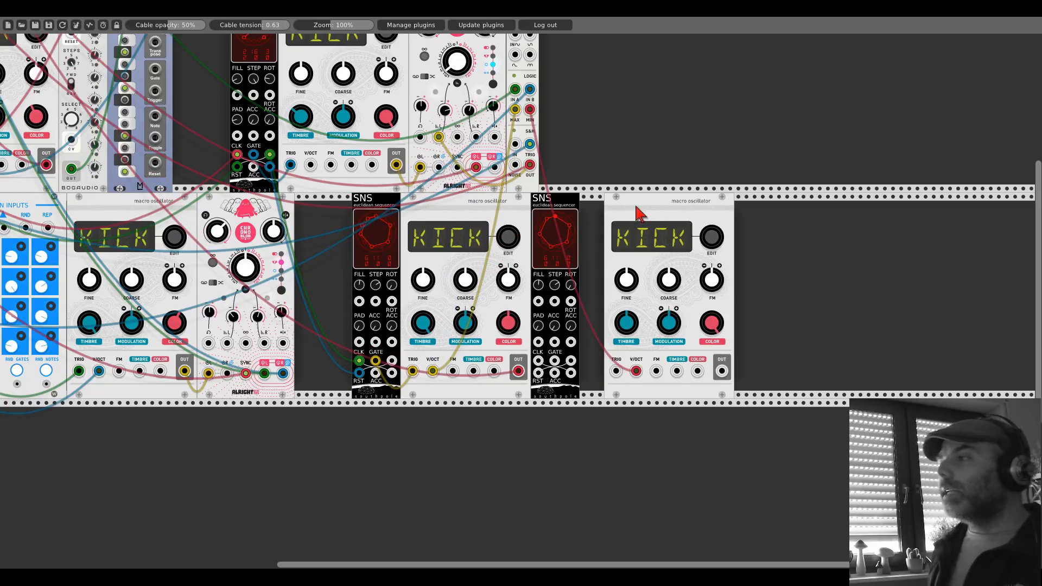
Step: Chain the new SNS's CLK and RST from the seventh voice's SNS, and patch the eighth oscillator between its GATE and mixer channel 7's right input
left_click_drag(392, 373, 538, 362)
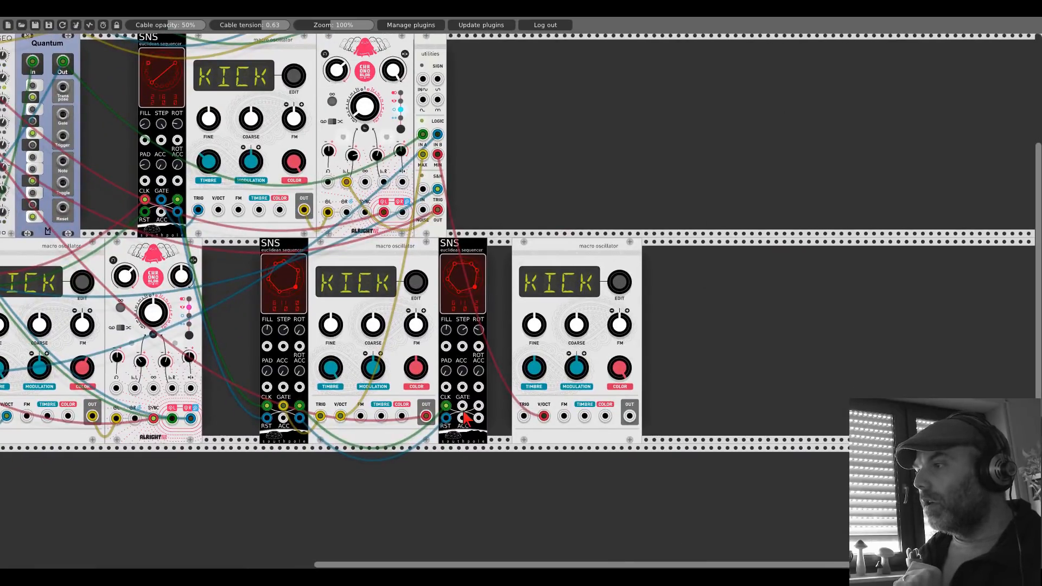
left_click_drag(462, 406, 524, 416)
left_click_drag(538, 247, 513, 247)
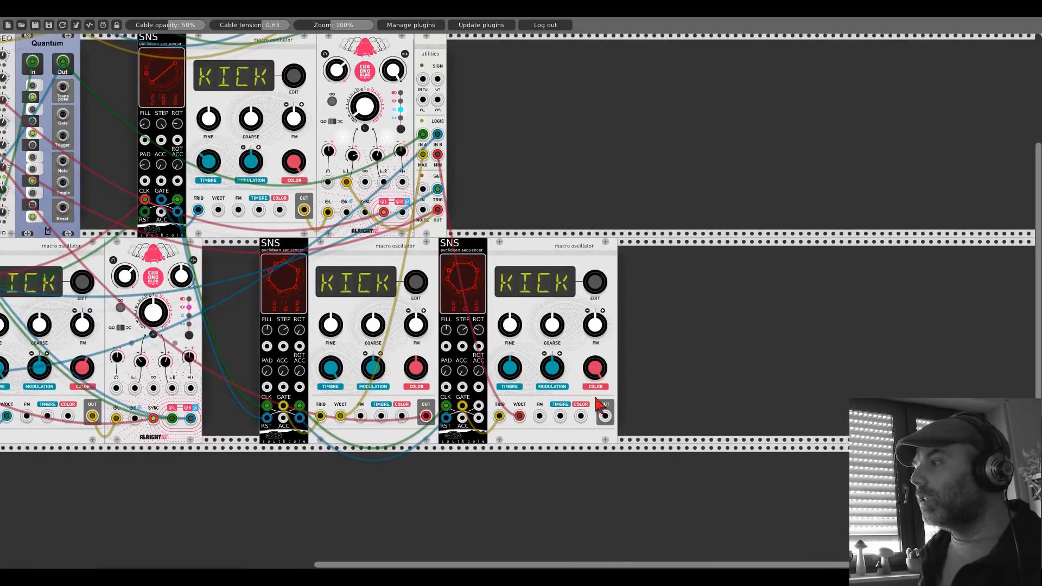
left_click_drag(605, 416, 124, 71)
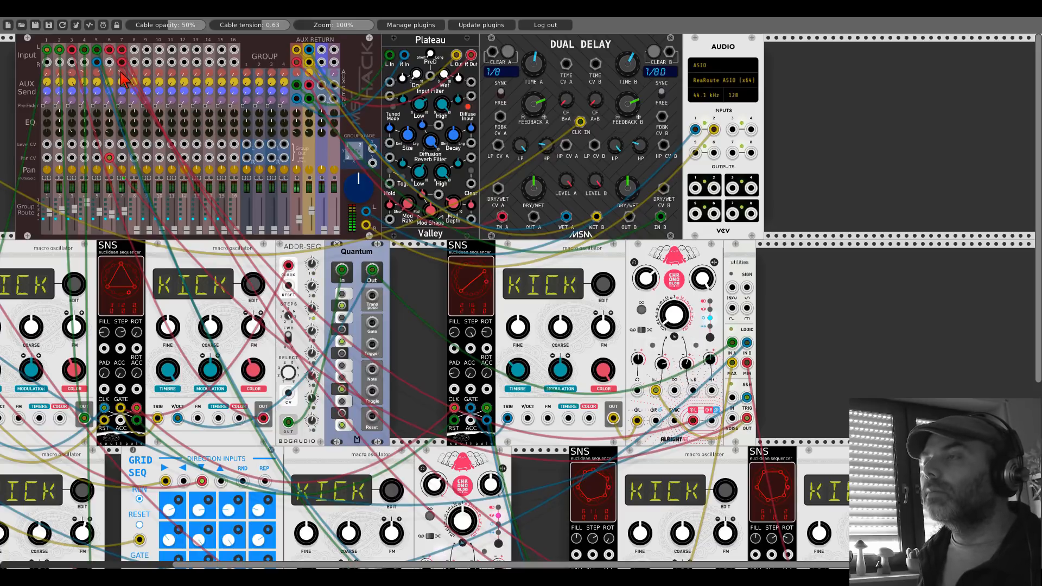
Step: Adjust the FILL setting of the eighth voice's SNS sequencer
scroll(824, 370, "down", 5)
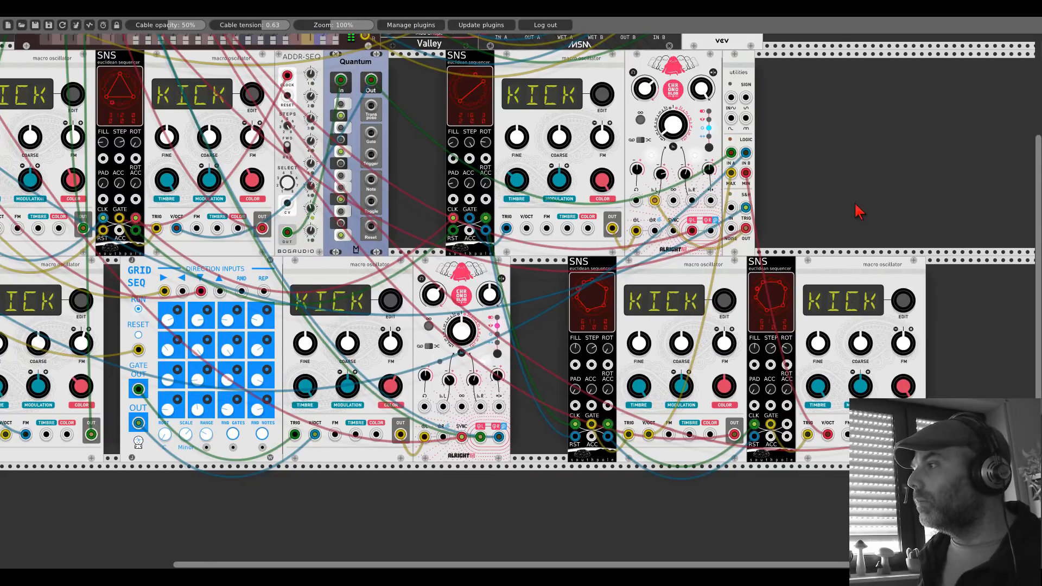
left_click_drag(858, 209, 683, 205)
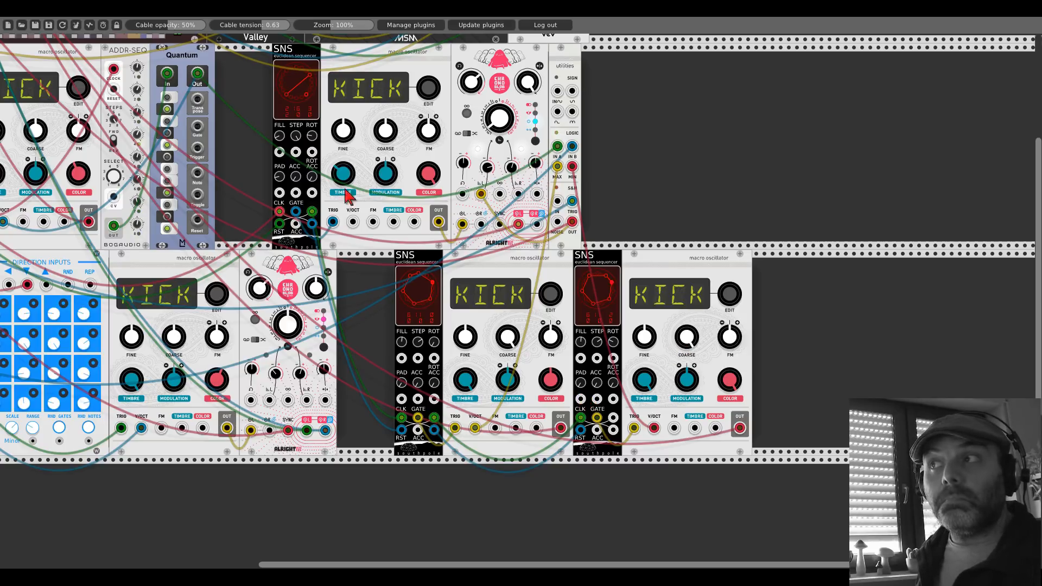
left_click_drag(254, 111, 762, 414)
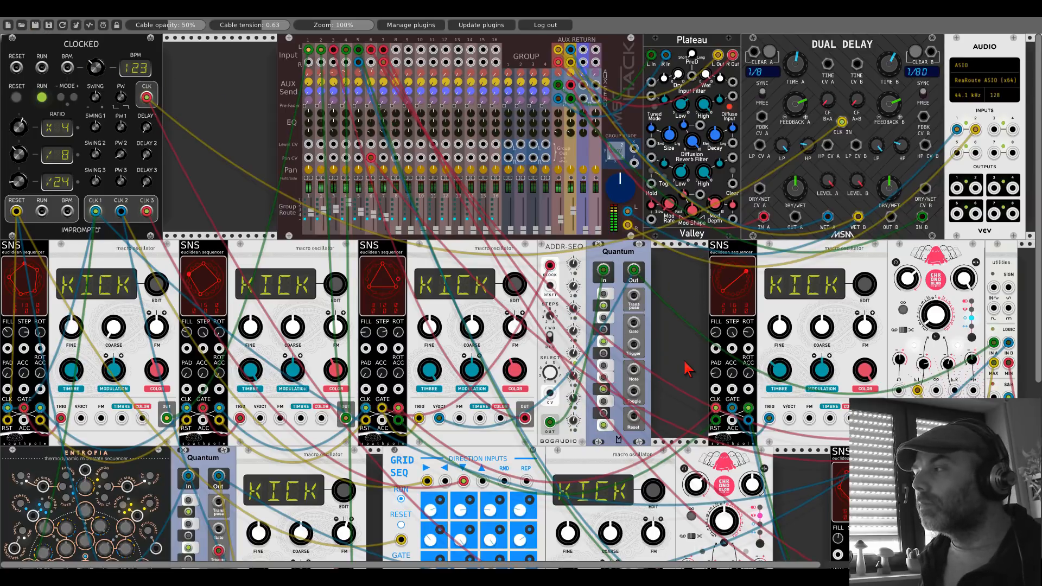
left_click_drag(662, 358, 380, 201)
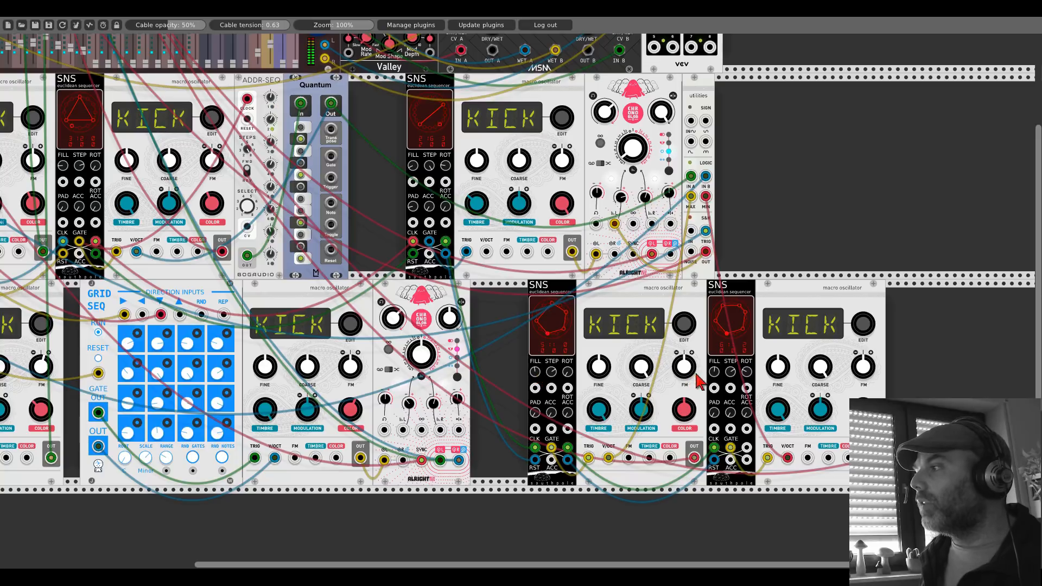
left_click_drag(714, 372, 714, 377)
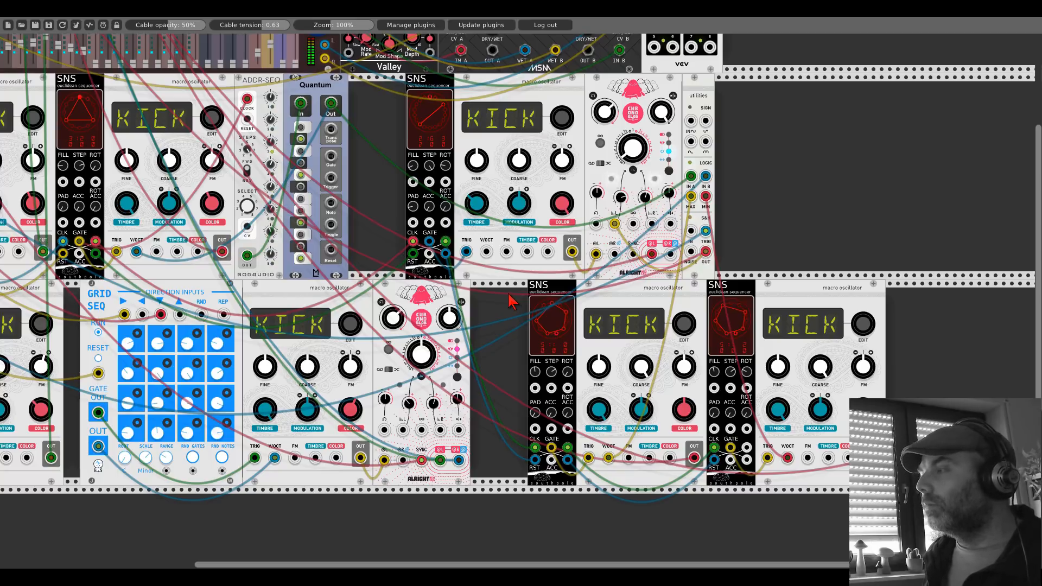
Step: Add a Texture Synthesizer module in the empty rack space after the utilities module, above the eighth voice
left_click_drag(377, 122, 634, 300)
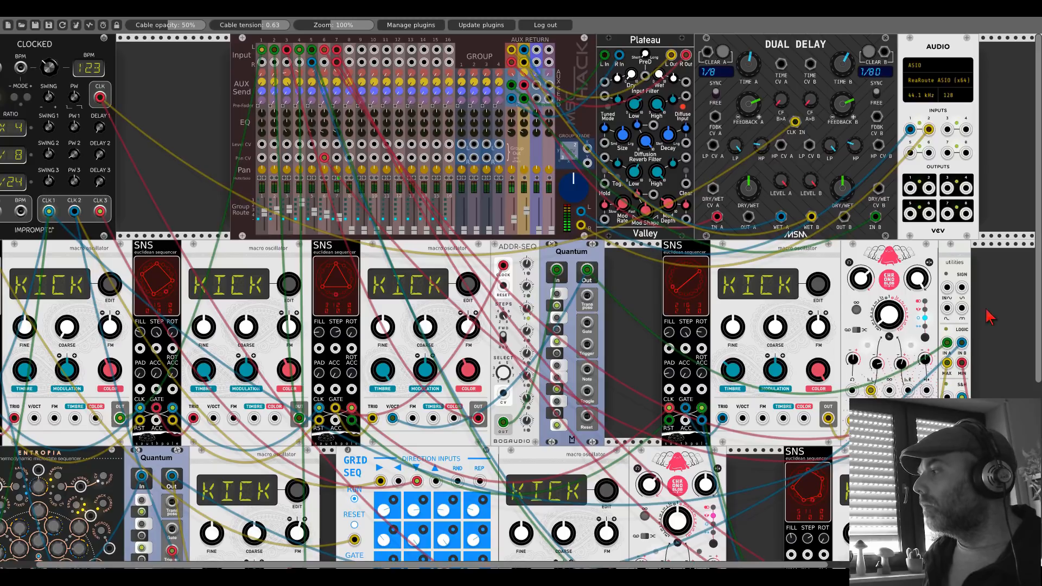
left_click_drag(992, 331, 442, 152)
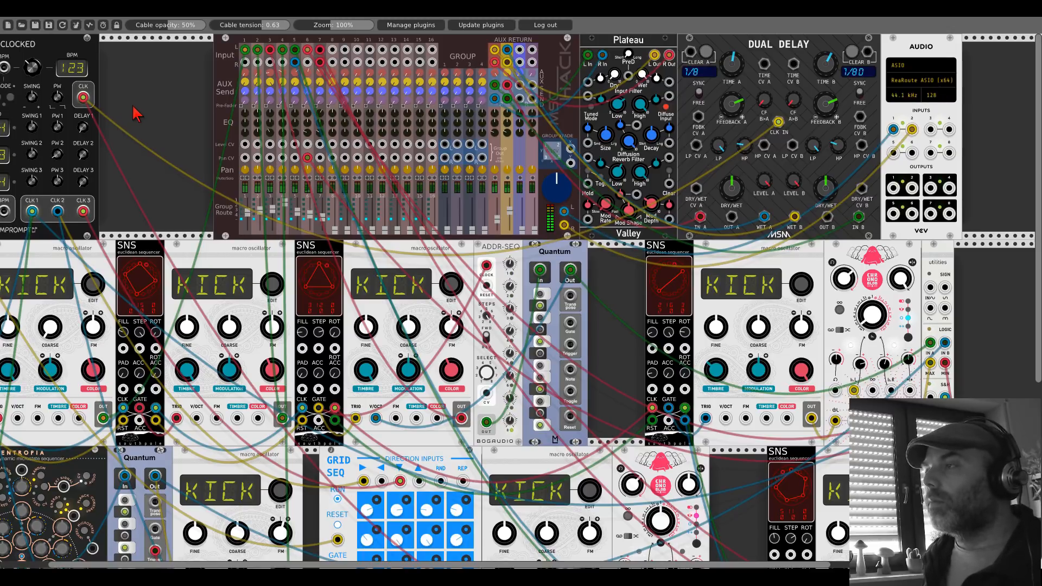
scroll(136, 114, "left", 2)
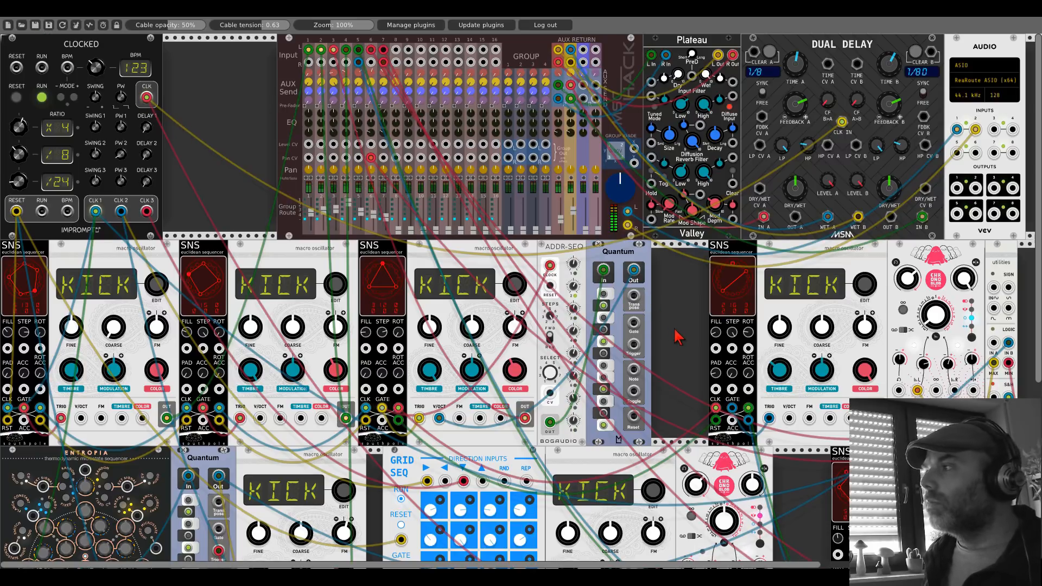
left_click_drag(670, 329, 119, 190)
scroll(548, 223, "up", 1)
right_click(566, 221)
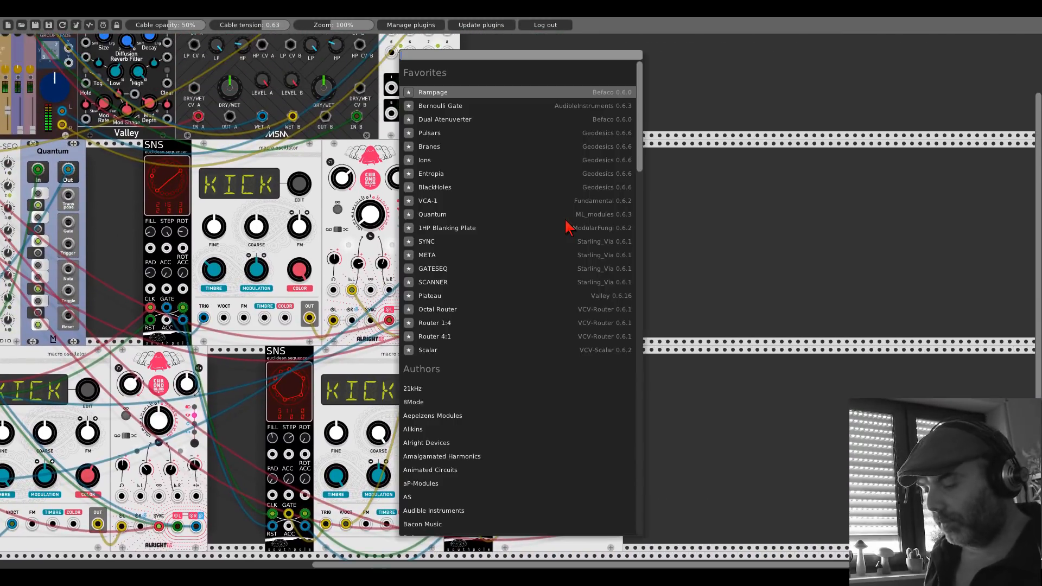
type("textu")
left_click(516, 170)
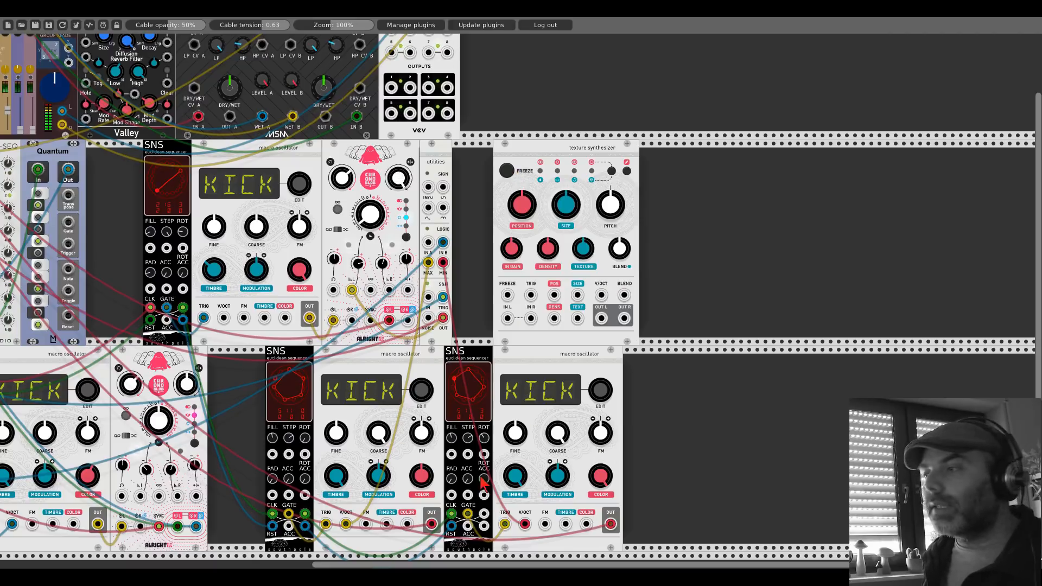
Step: Patch the seventh and eighth oscillators' OUTs into the Texture Synthesizer's IN L and IN R, and adjust its BLEND values through to the blue mode
left_click_drag(507, 318, 432, 524)
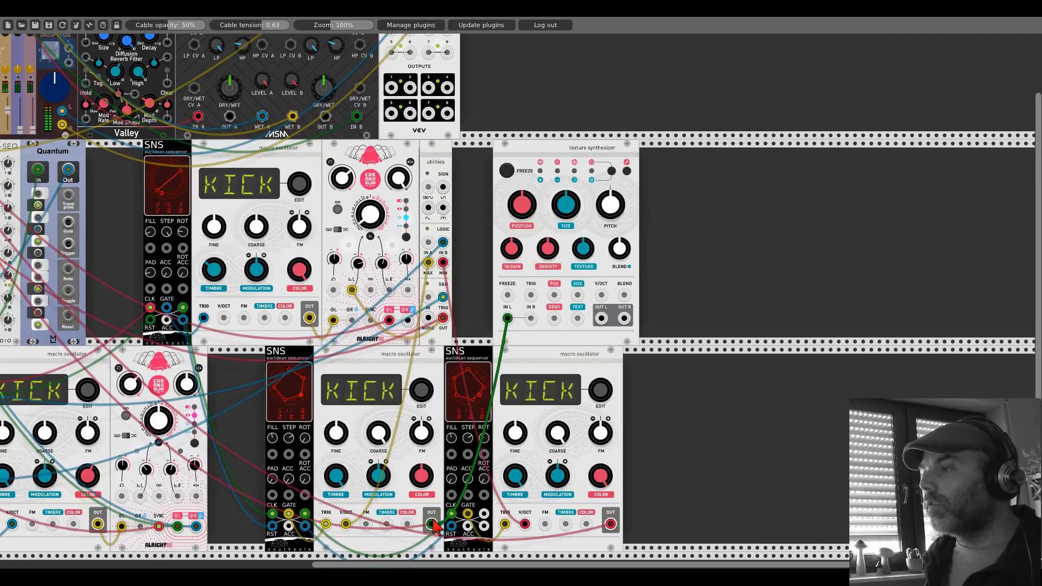
left_click_drag(530, 318, 610, 523)
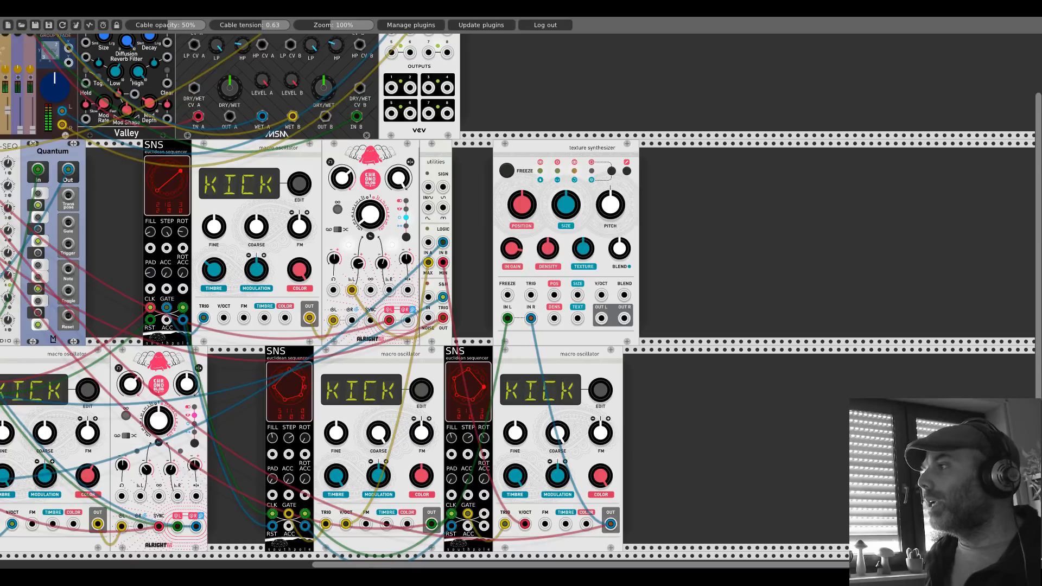
left_click(612, 171)
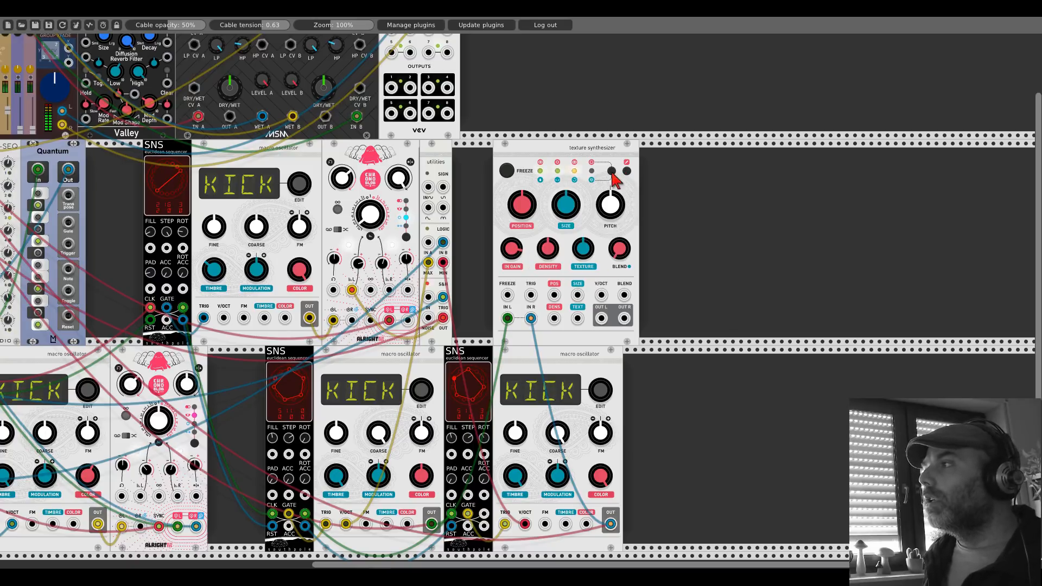
left_click_drag(617, 252, 617, 199)
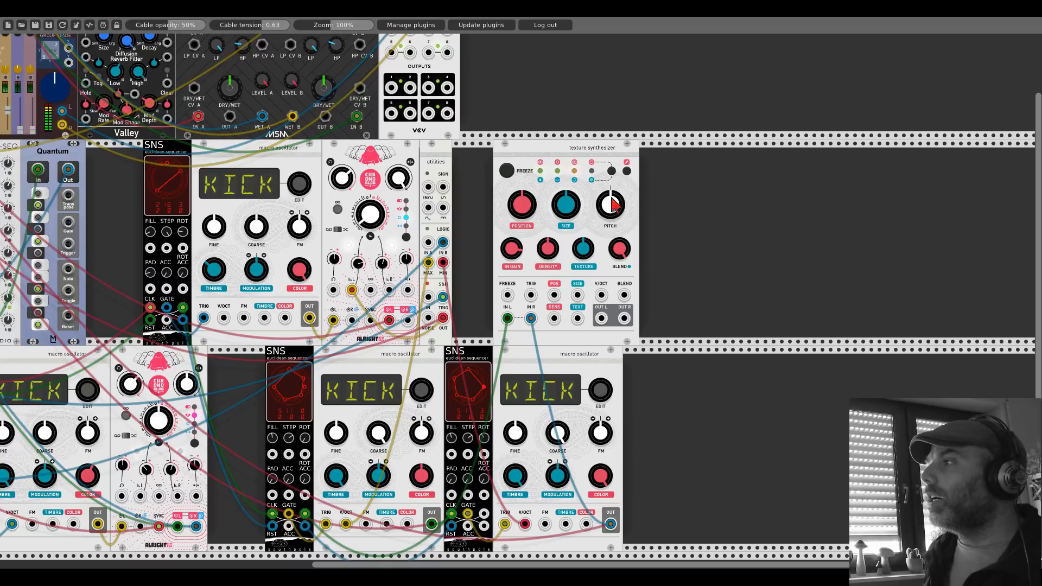
left_click(612, 172)
mouse_move(620, 248)
left_mouse_down()
mouse_move(621, 225)
mouse_move(620, 245)
left_mouse_up()
left_click(612, 172)
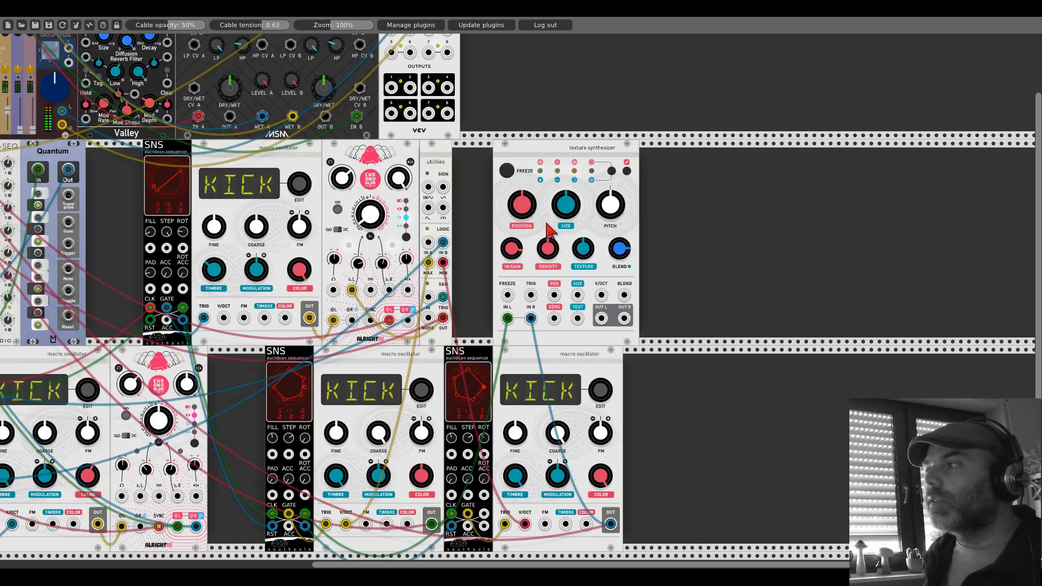
Step: Patch the utilities' S&H OUT into the Texture Synthesizer's SIZE and TEXT inputs, and its OUT L and OUT R into mixer channel 8
left_click_drag(578, 294, 577, 319)
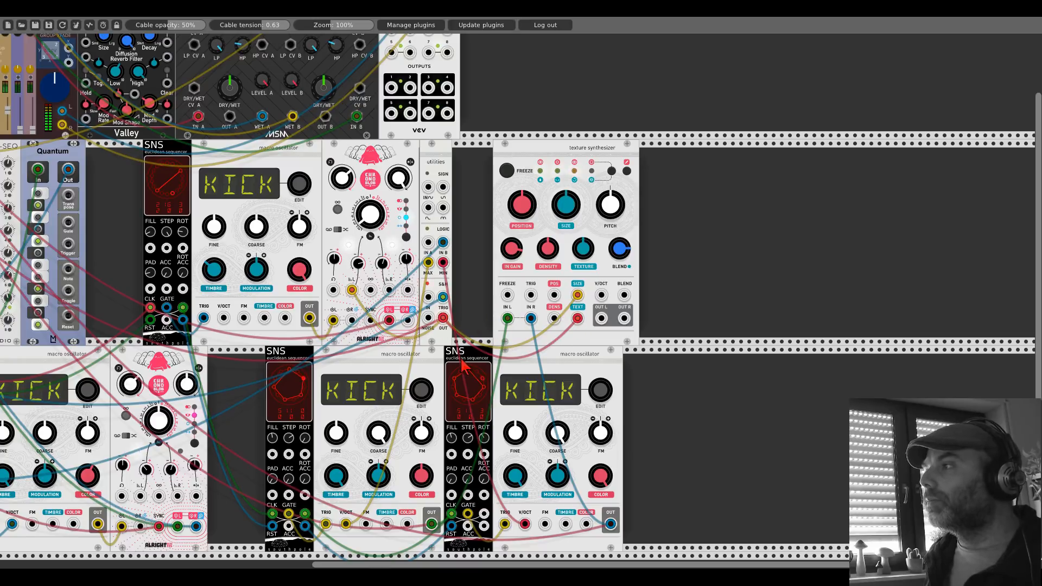
left_click_drag(601, 319, 966, 418)
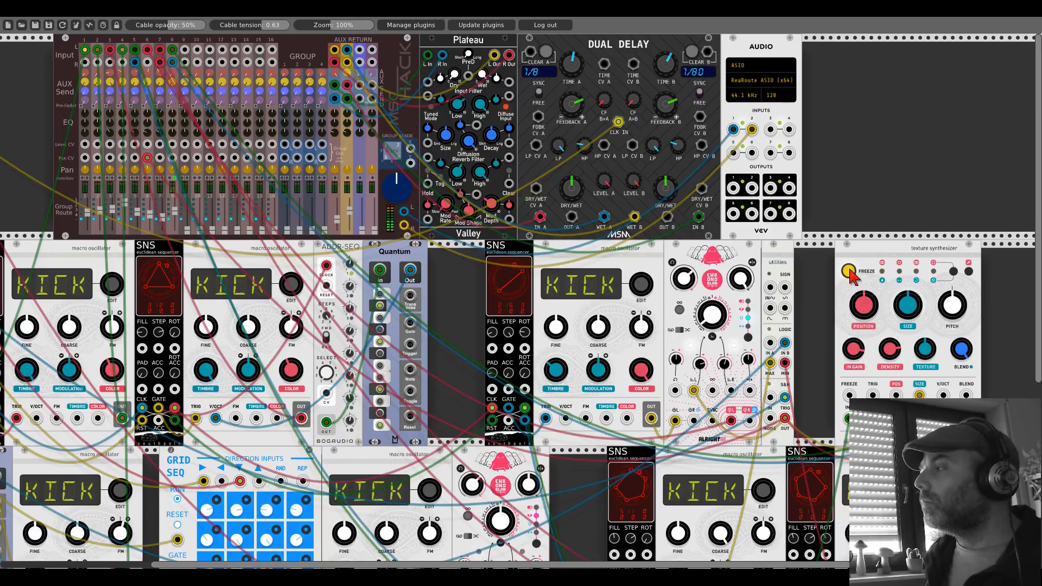
Step: Unfreeze the Texture Synthesizer, patch the S&H OUT into FREEZE and the utilities' SIGN section, and feed POS and SIZE from the SIGN outputs
left_click(849, 271)
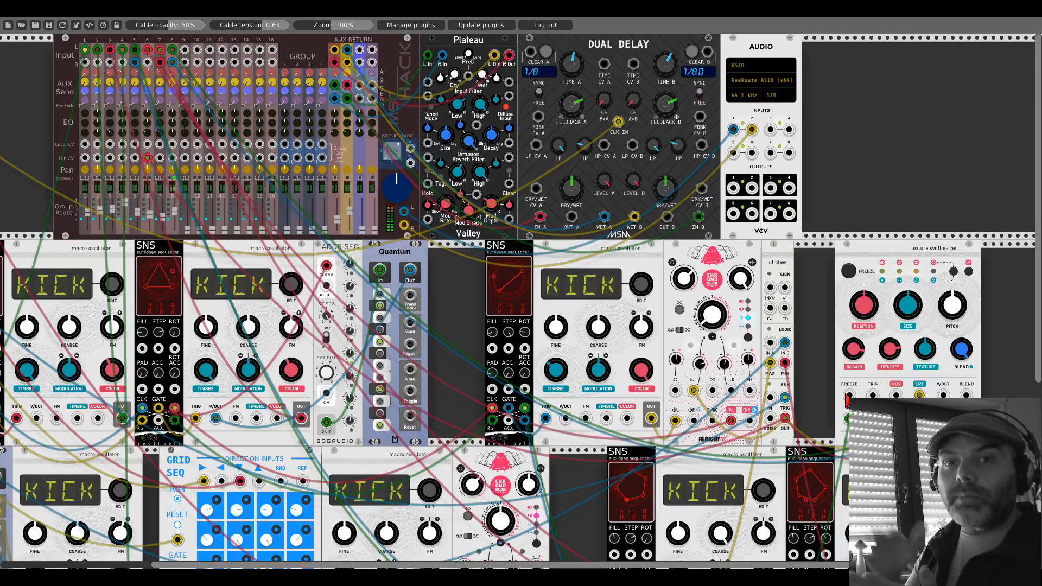
left_click_drag(849, 396, 785, 417)
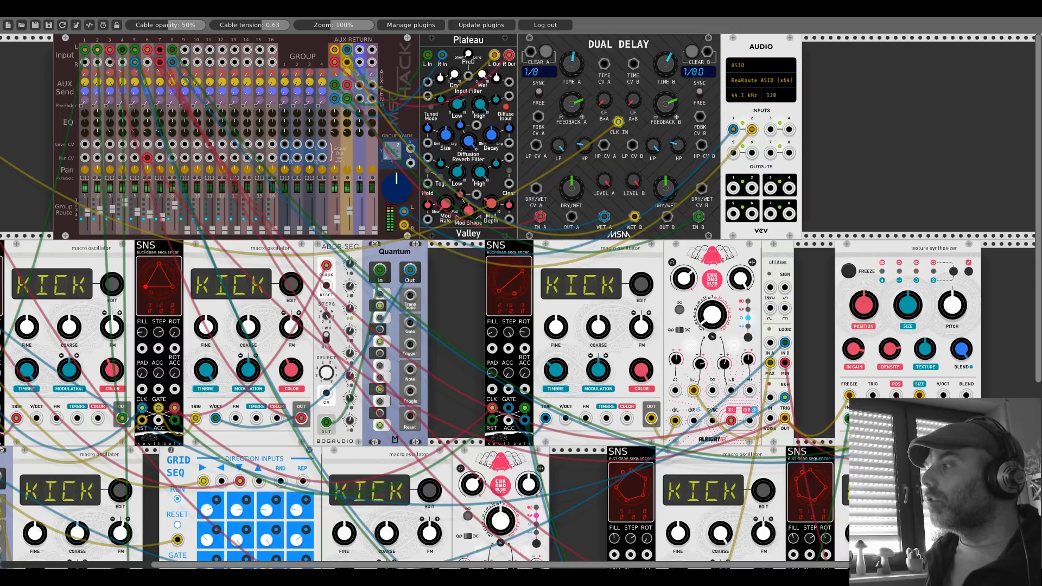
left_click_drag(770, 287, 785, 418)
left_click_drag(785, 287, 896, 395)
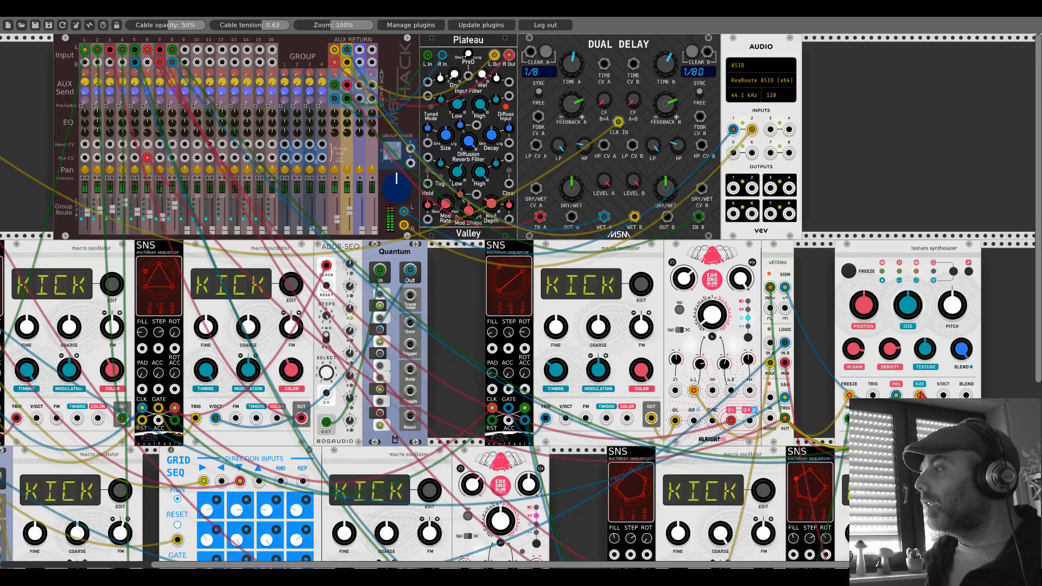
left_click_drag(919, 395, 770, 307)
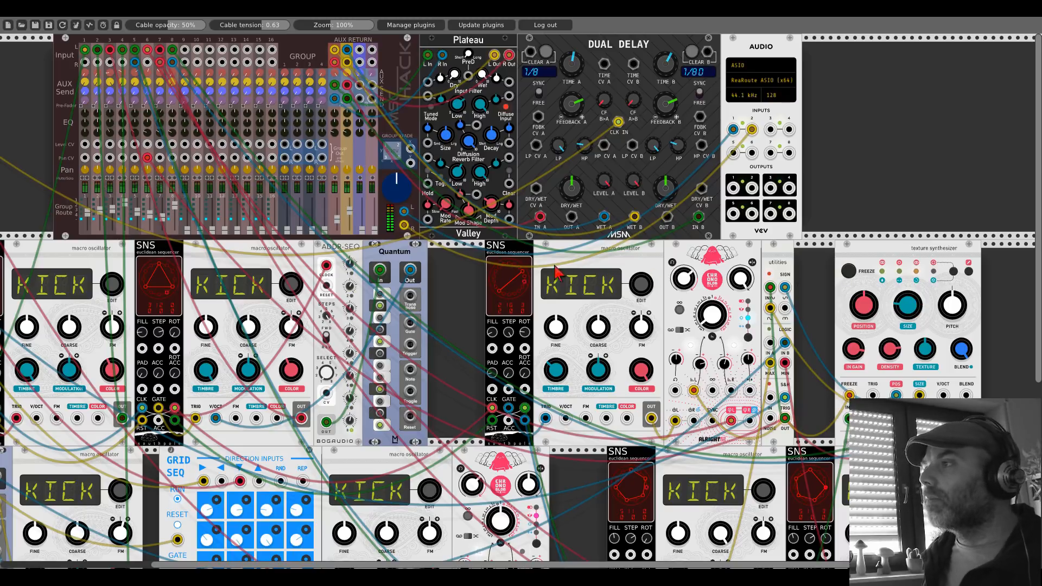
left_click_drag(553, 265, 775, 259)
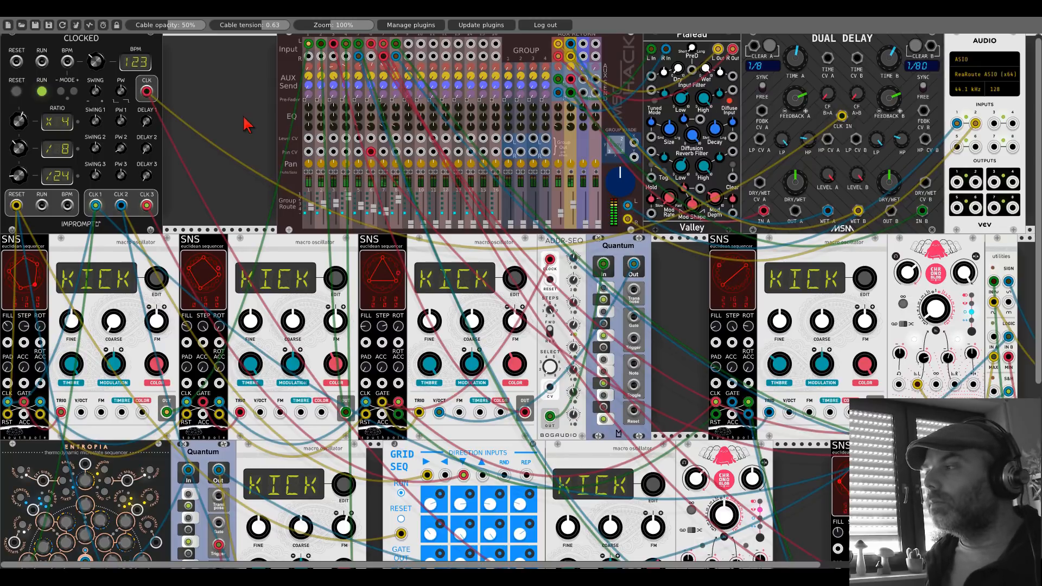
scroll(244, 117, "down", 5)
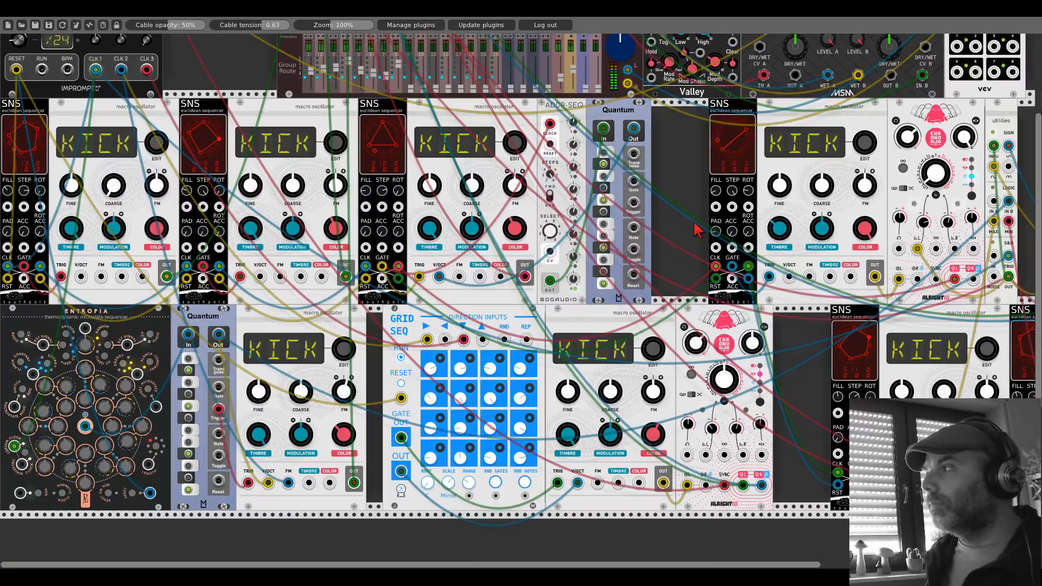
left_click_drag(690, 222, 730, 210)
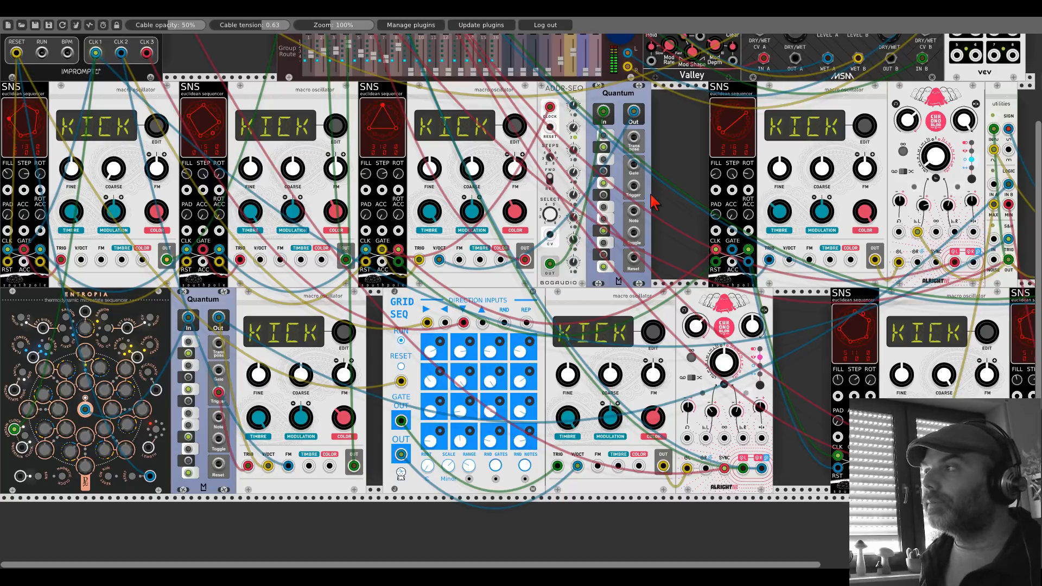
scroll(652, 200, "down", 4)
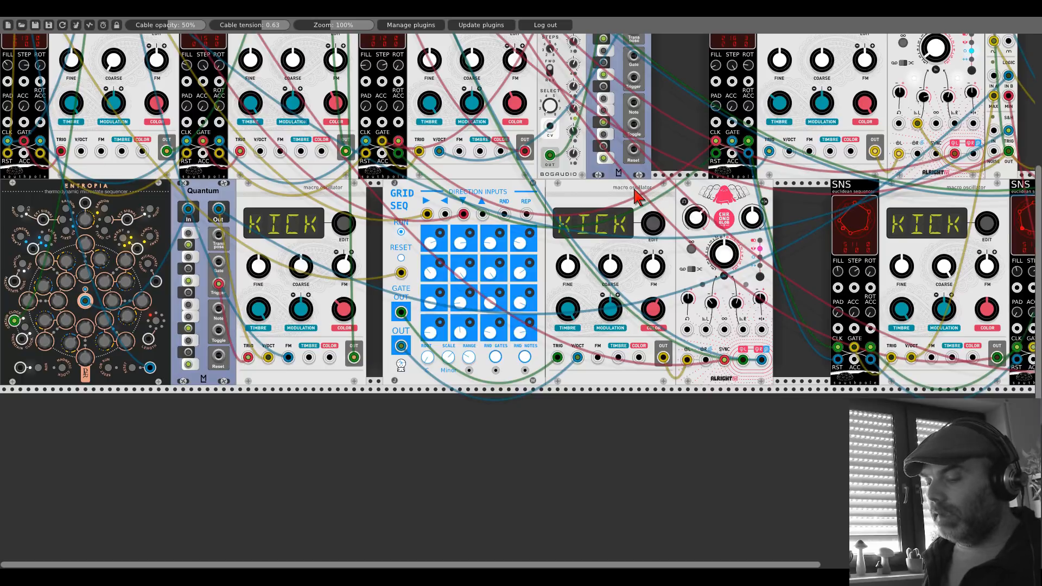
key("ctrl+d")
scroll(632, 195, "down", 5)
left_click_drag(649, 303, 649, 297)
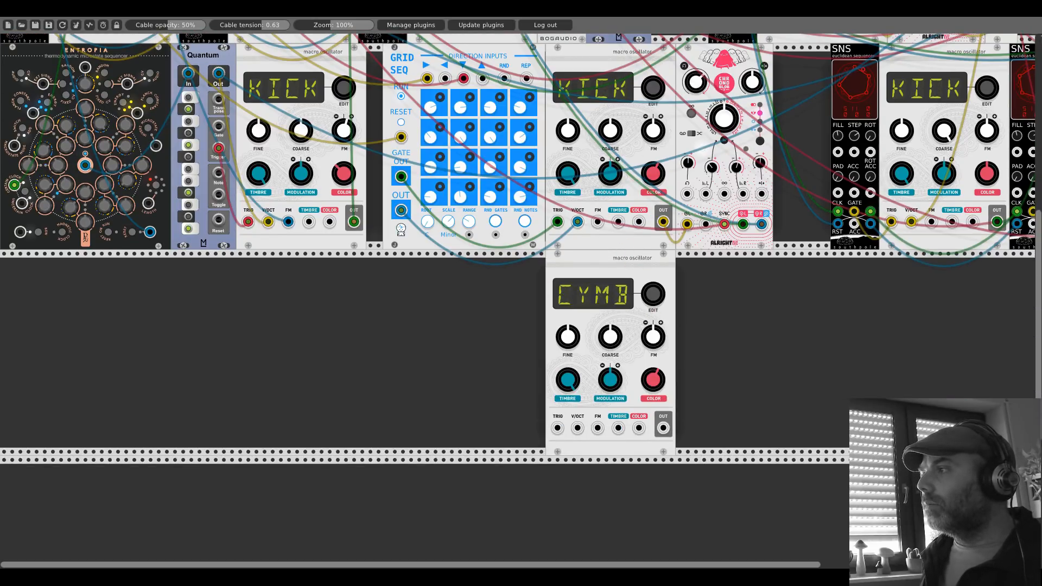
right_click(634, 274)
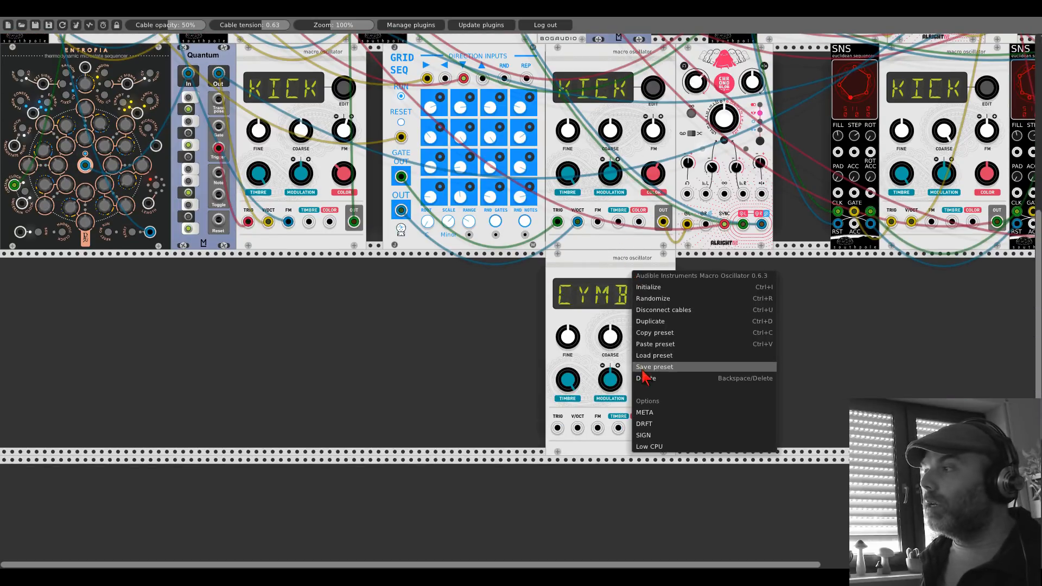
left_click(646, 378)
scroll(451, 323, "up", 8)
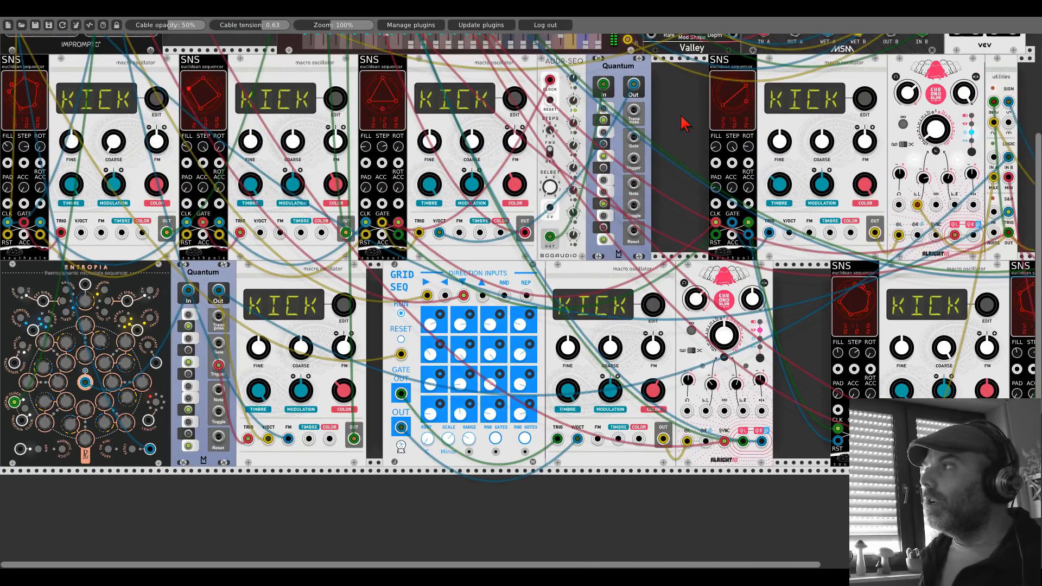